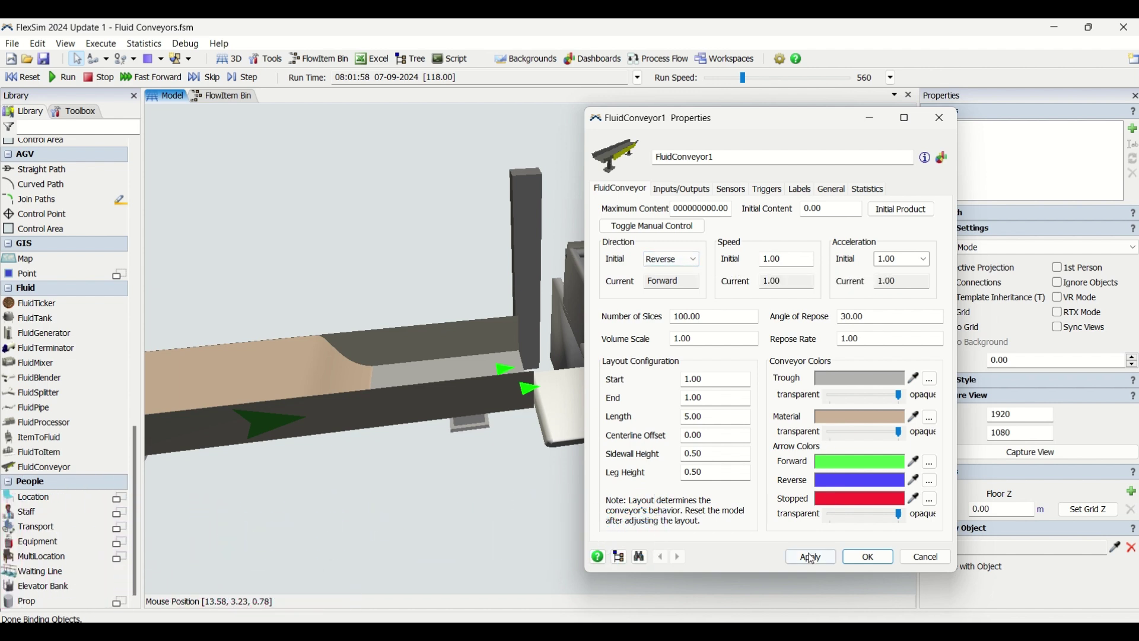
# - Set the fluid conveyor's initial direction to Forward
pyautogui.click(672, 260)
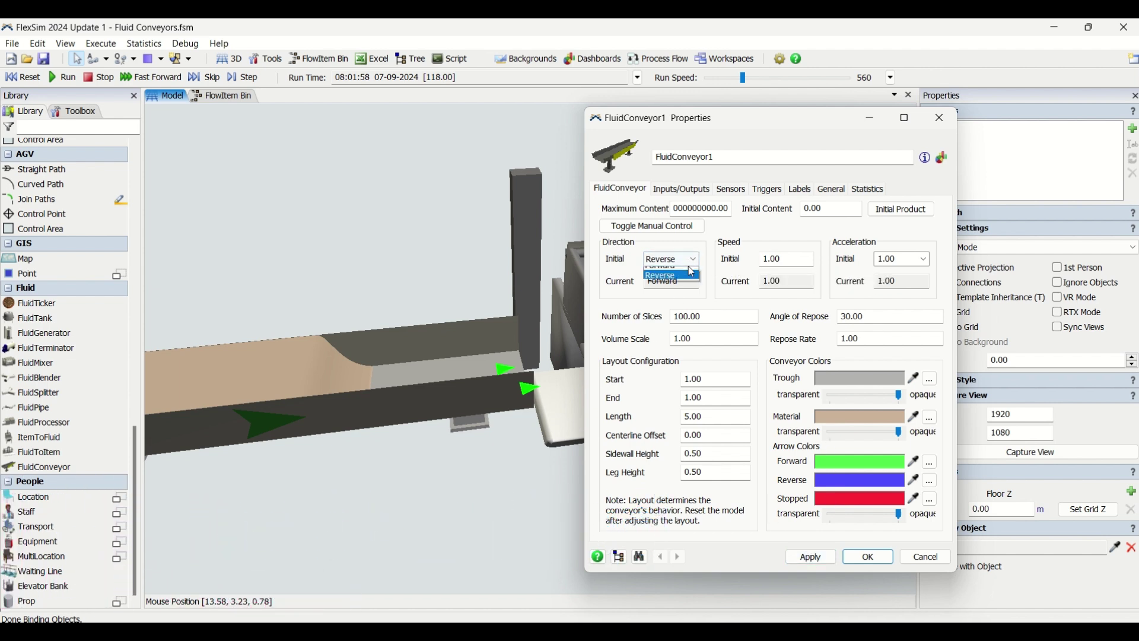
pyautogui.click(668, 279)
pyautogui.moveTo(336, 524); pyautogui.dragTo(420, 361, button='right')
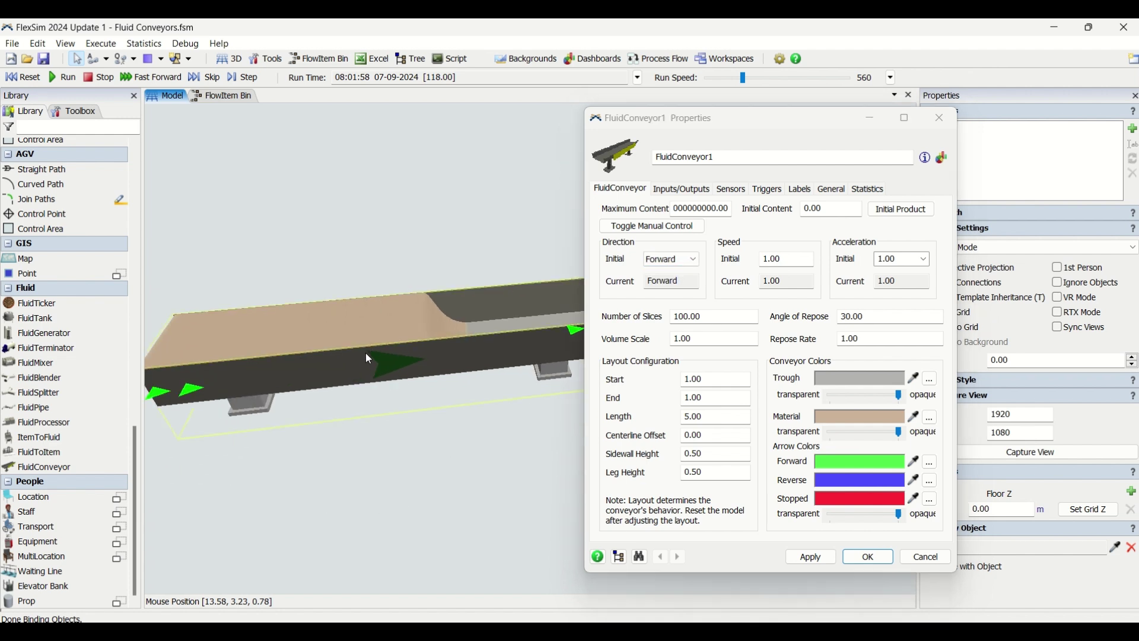
pyautogui.moveTo(372, 380); pyautogui.dragTo(244, 313, button='right')
pyautogui.moveTo(523, 435); pyautogui.dragTo(254, 472)
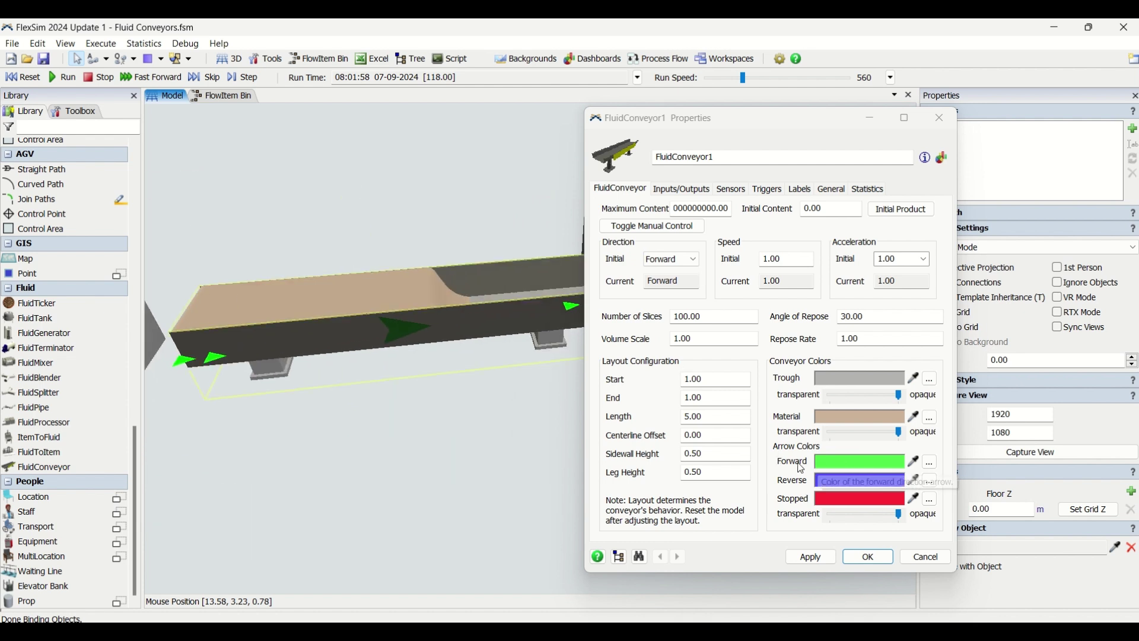
pyautogui.moveTo(508, 477); pyautogui.dragTo(494, 528)
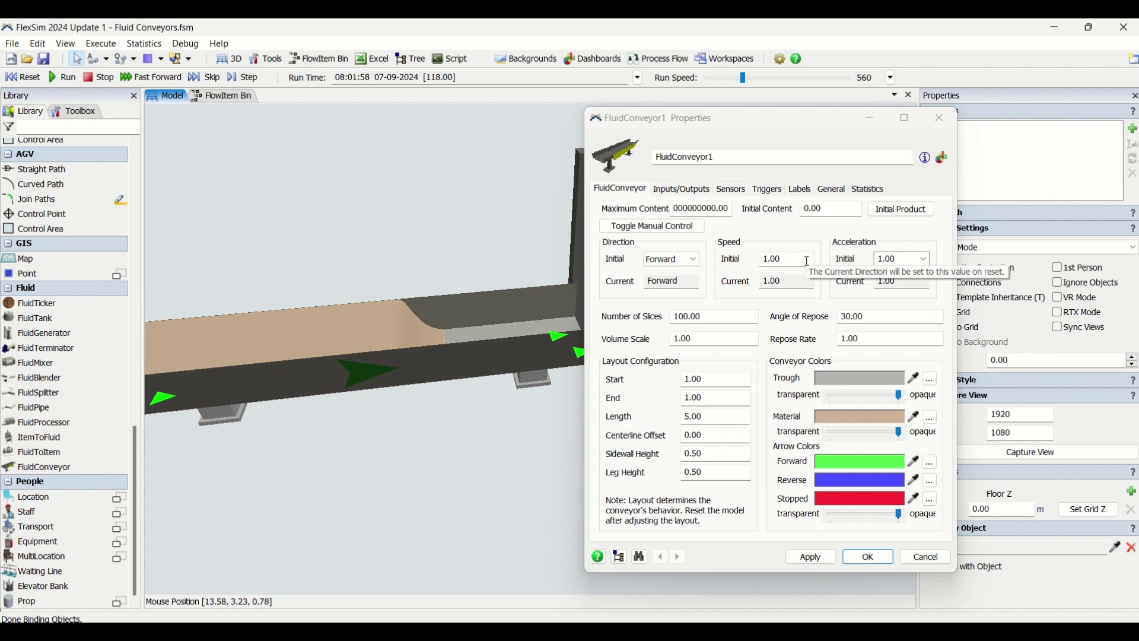
# - Examine the conveyor's initial speed, initial acceleration, number of slices and angle of repose settings alongside the 3D model
pyautogui.click(37, 44)
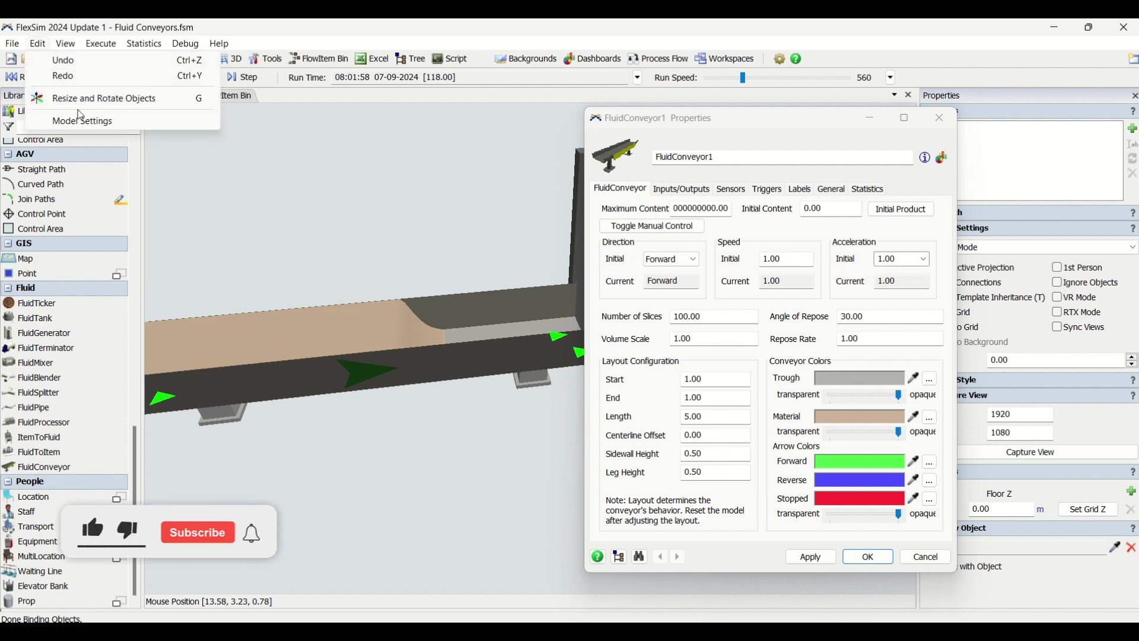
pyautogui.click(794, 258)
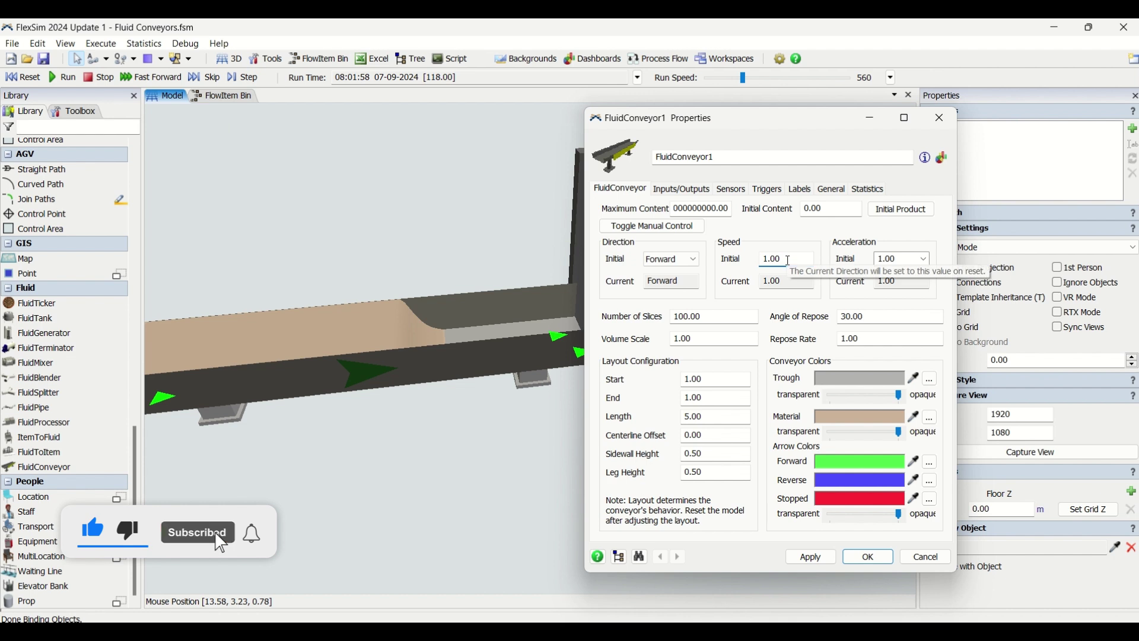
pyautogui.click(930, 266)
pyautogui.click(927, 266)
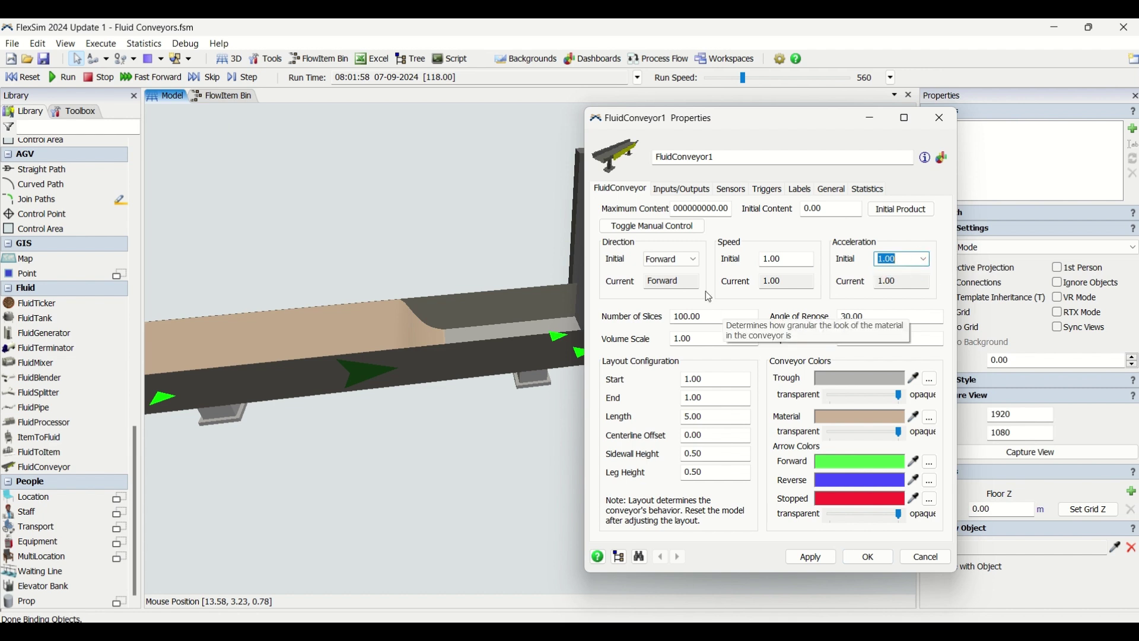
pyautogui.click(745, 318)
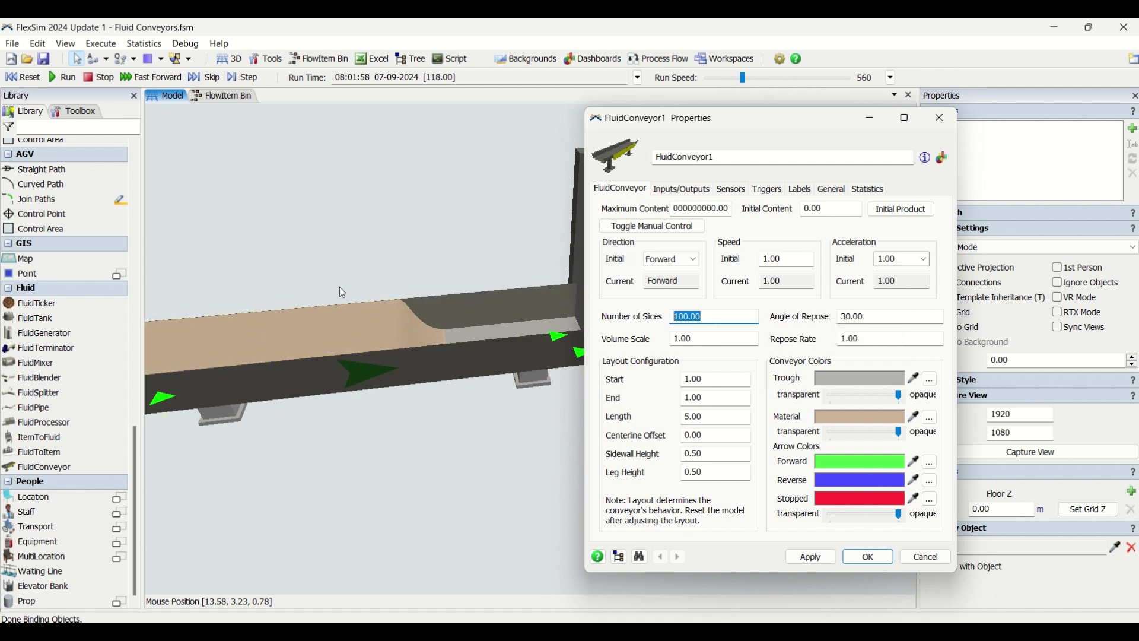
pyautogui.click(442, 512)
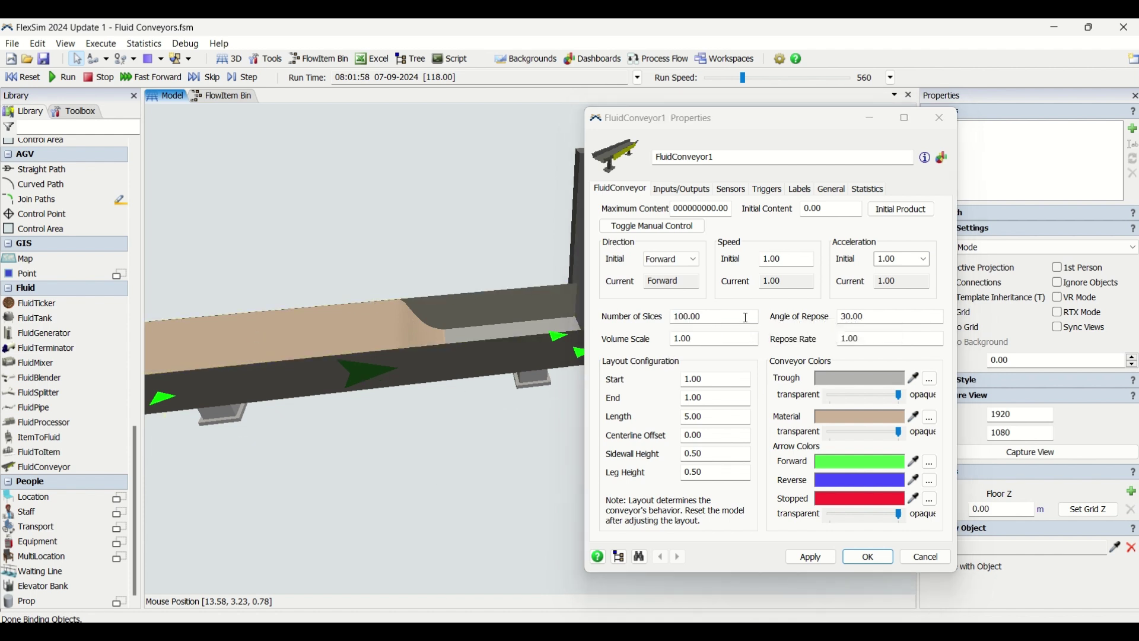
pyautogui.click(446, 380)
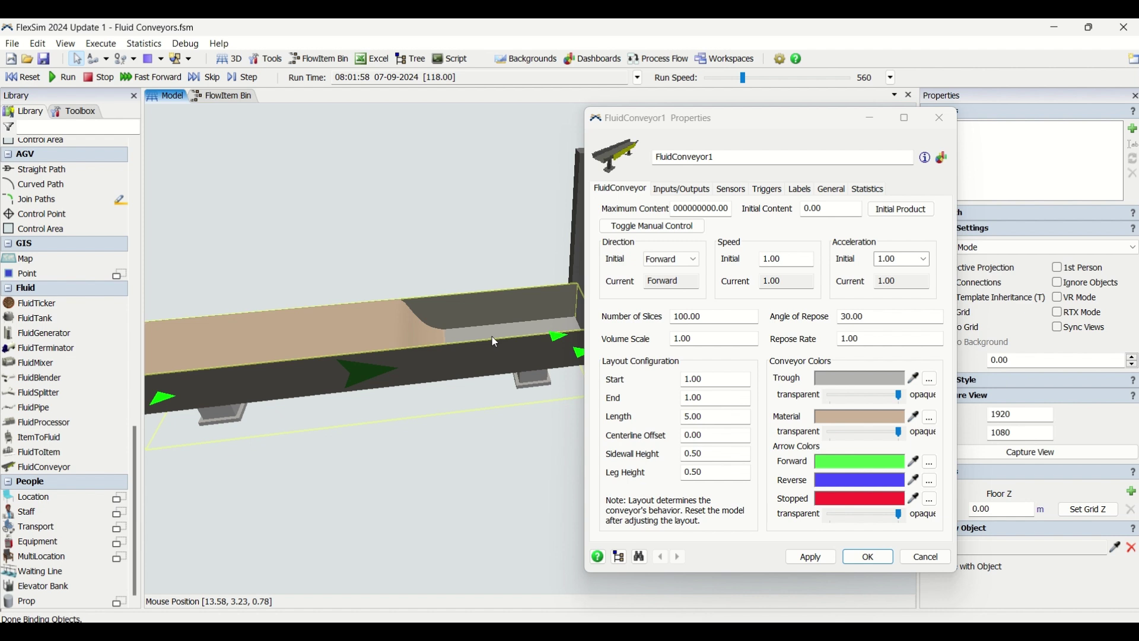
pyautogui.doubleClick(869, 318)
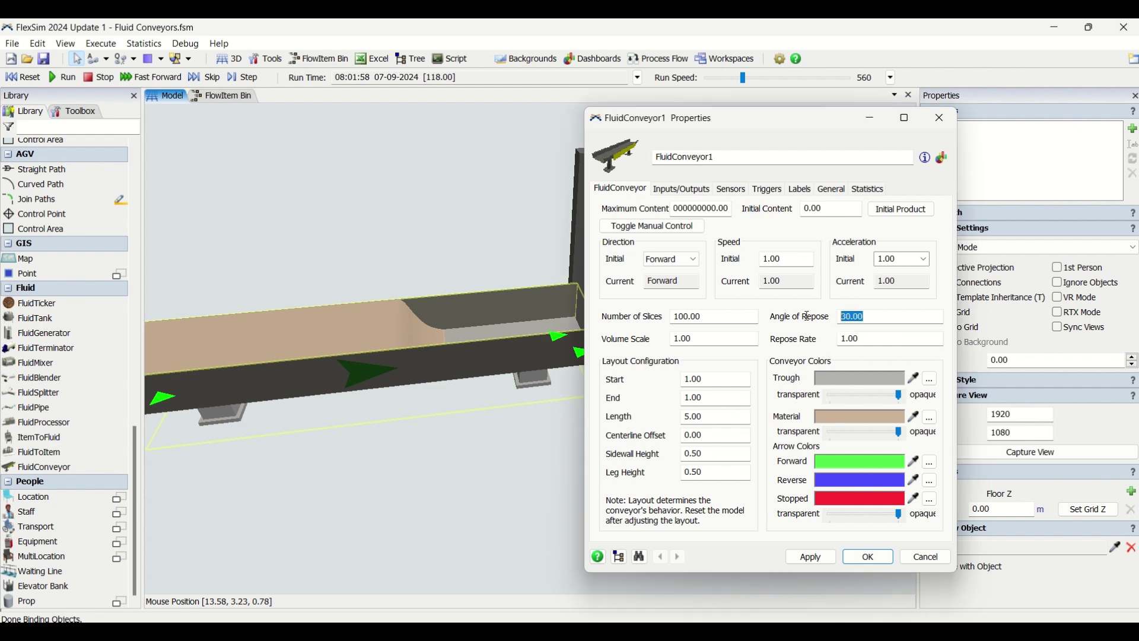
pyautogui.click(873, 308)
# - Try a centerline offset of 1 on the conveyor and restore it to 0, applying each value
pyautogui.moveTo(706, 440)
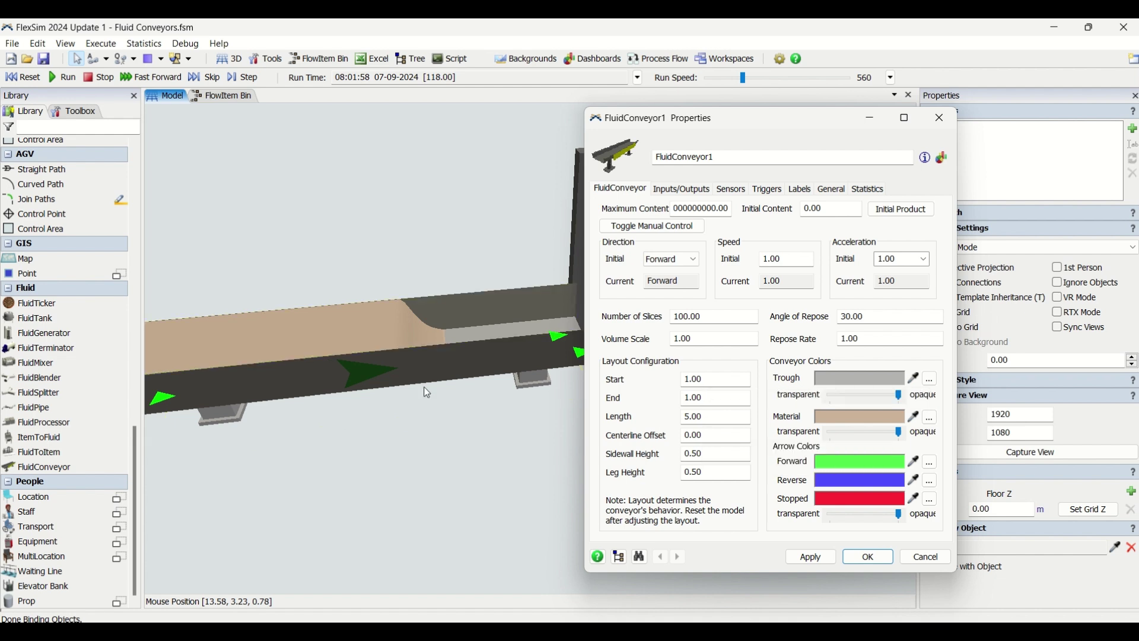
pyautogui.moveTo(212, 430); pyautogui.dragTo(232, 373, button='right')
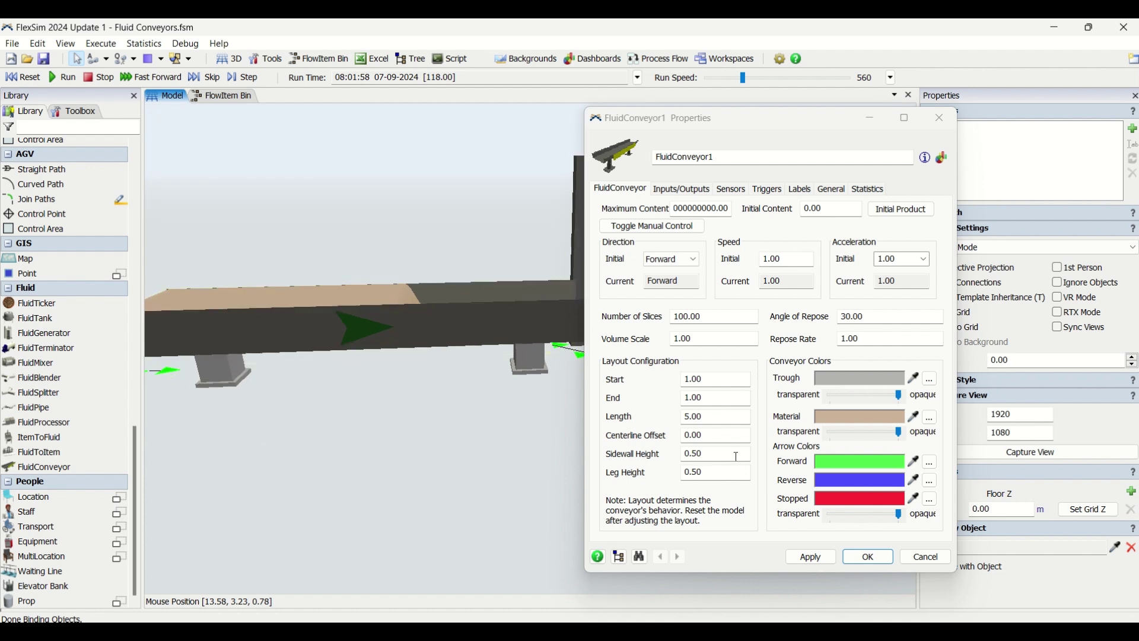
pyautogui.moveTo(717, 438); pyautogui.dragTo(676, 440)
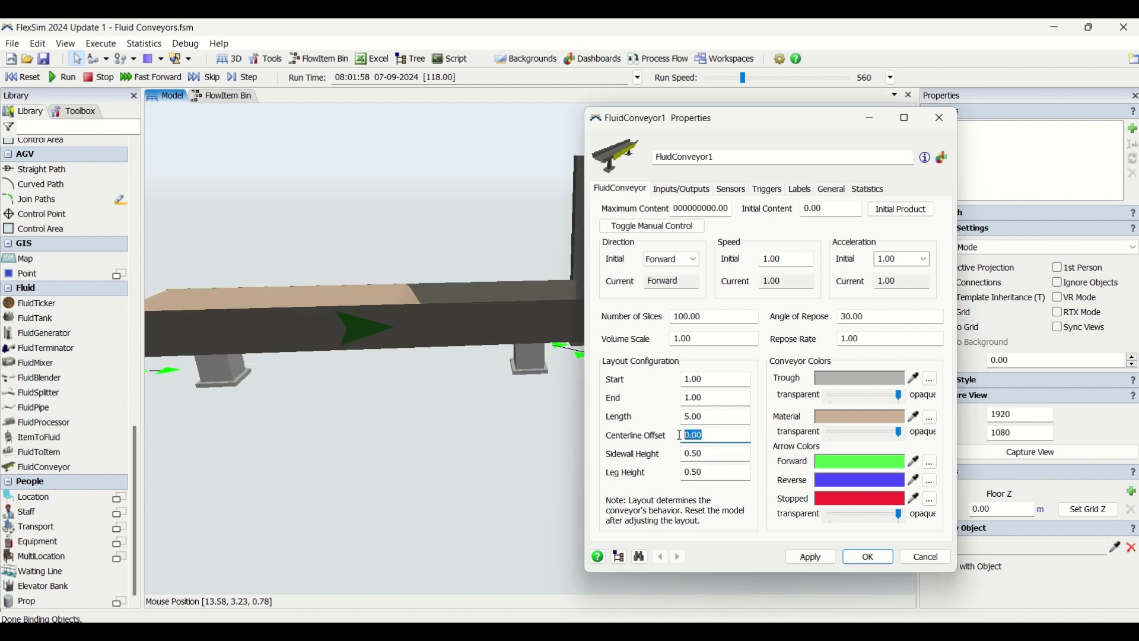
pyautogui.write('1')
pyautogui.click(827, 563)
pyautogui.moveTo(709, 440); pyautogui.dragTo(672, 435)
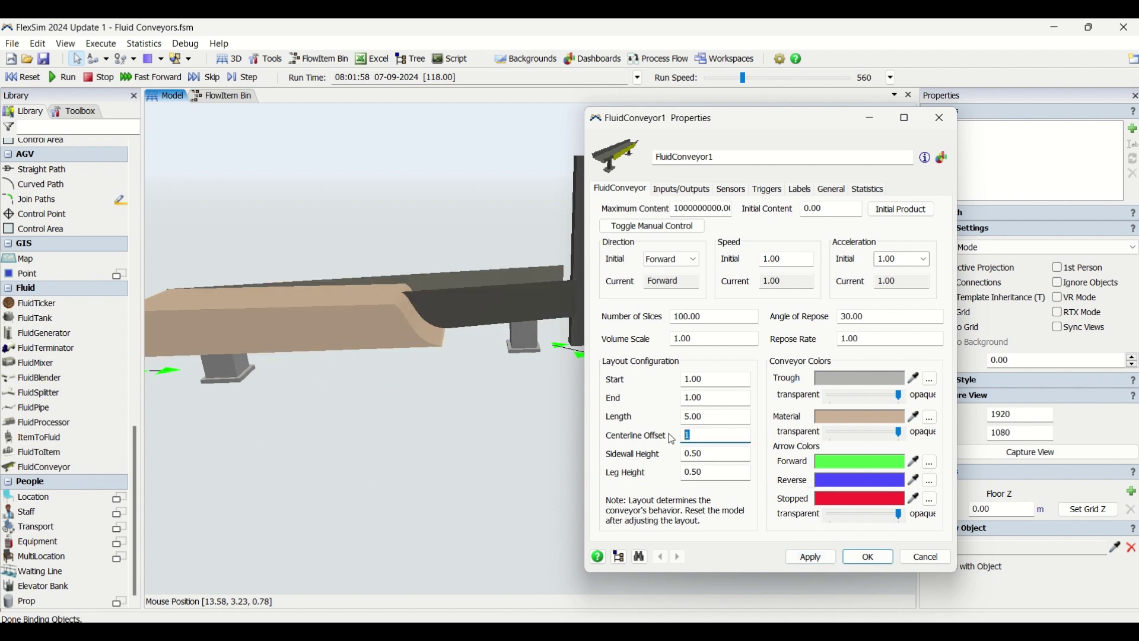
pyautogui.click(811, 560)
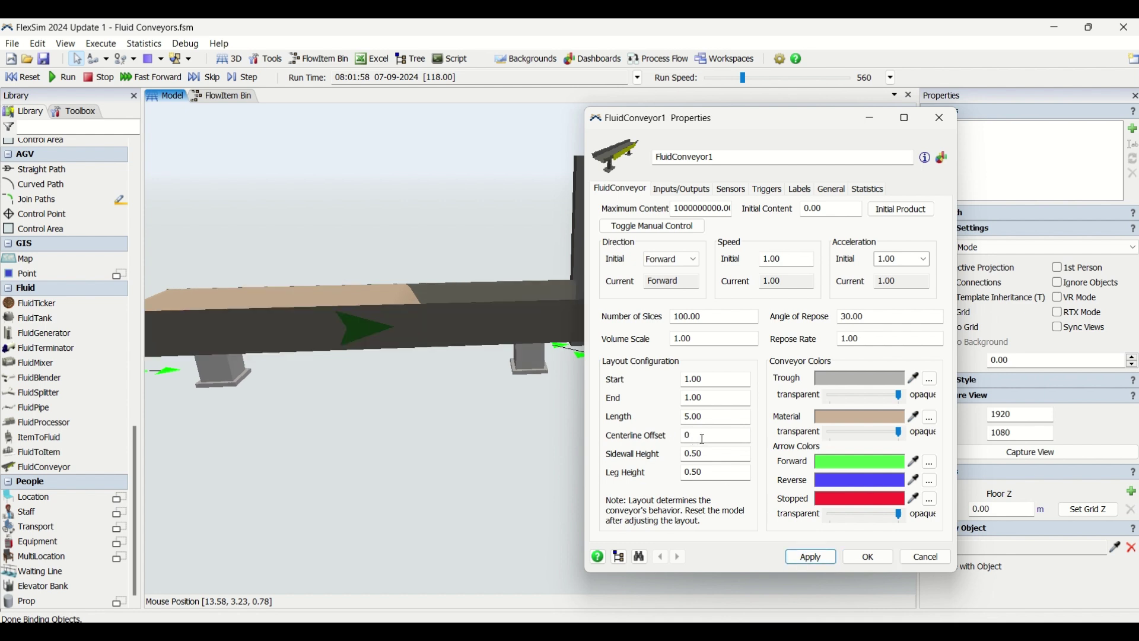
# - Examine the sidewall height, leg height, conveyor color and arrow color settings against the conveyor in the 3D model
pyautogui.click(710, 457)
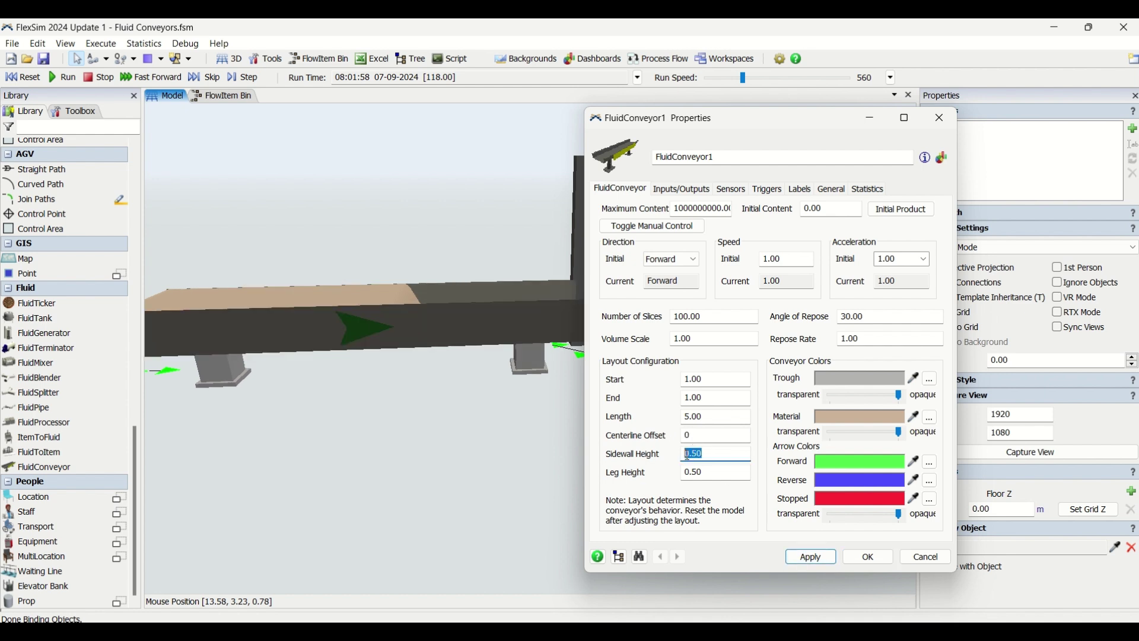
pyautogui.click(722, 477)
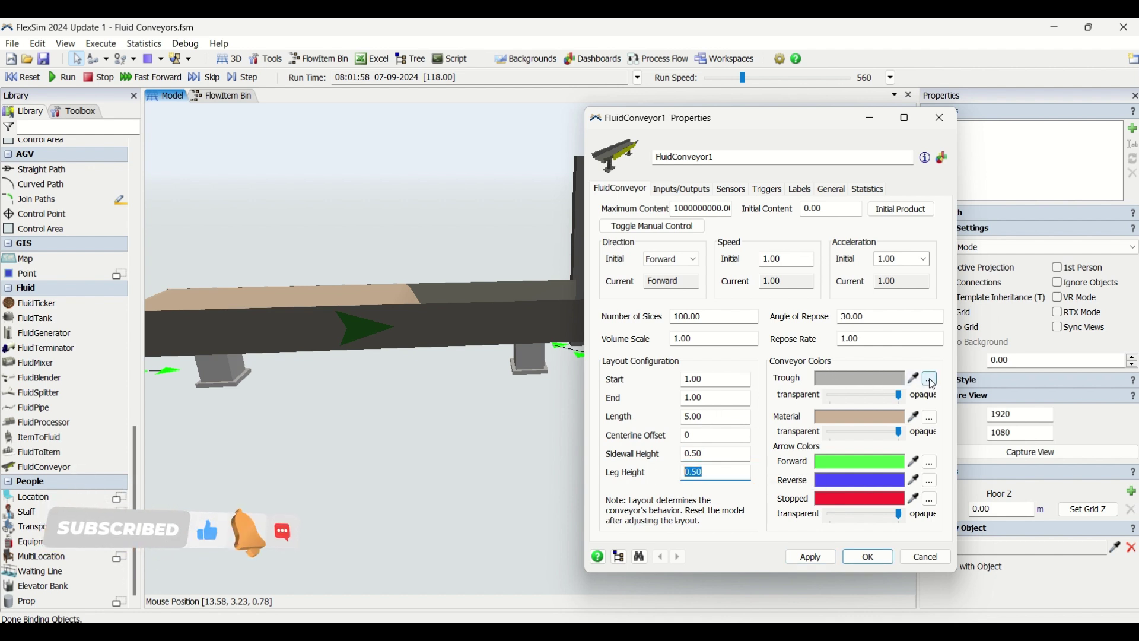
pyautogui.click(876, 380)
pyautogui.click(906, 348)
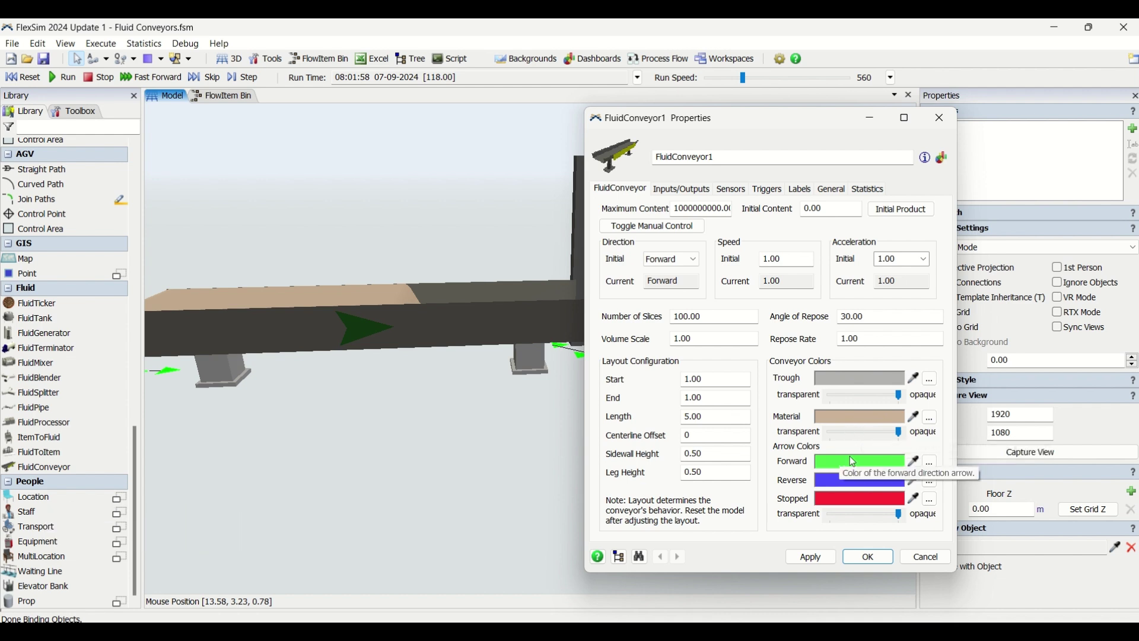
pyautogui.scroll(3, 358, 322)
pyautogui.scroll(-5, 381, 318)
pyautogui.scroll(-3, 385, 325)
pyautogui.click(386, 327)
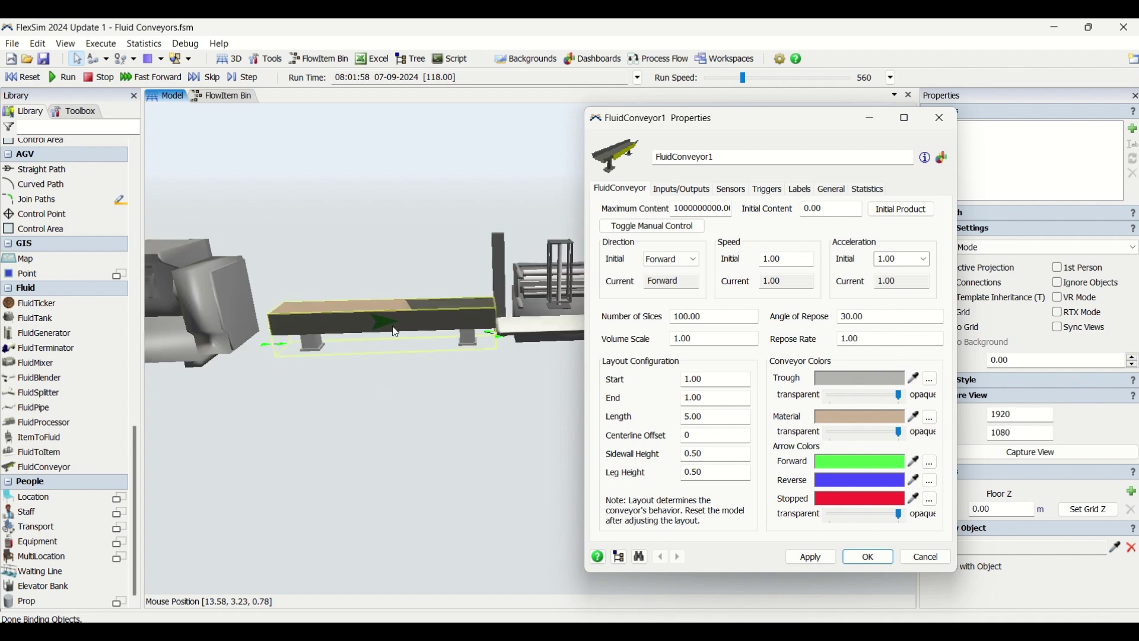
pyautogui.scroll(2, 396, 333)
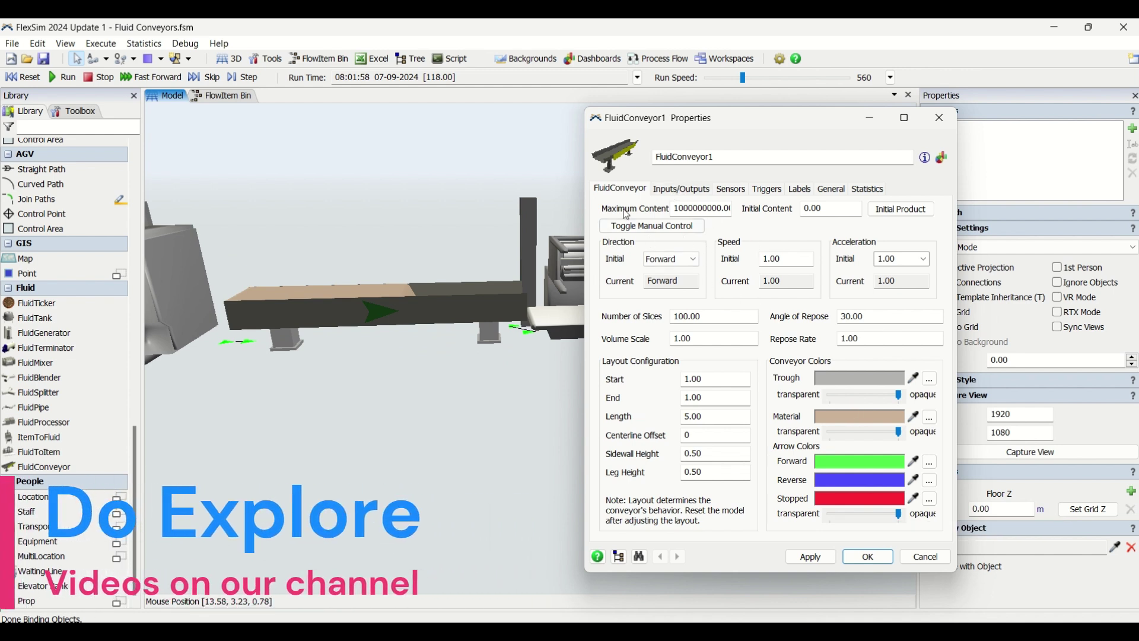
# - Review the conveyor's input port source object, start position and end position, comparing them with the mixer end of the conveyor
pyautogui.click(684, 190)
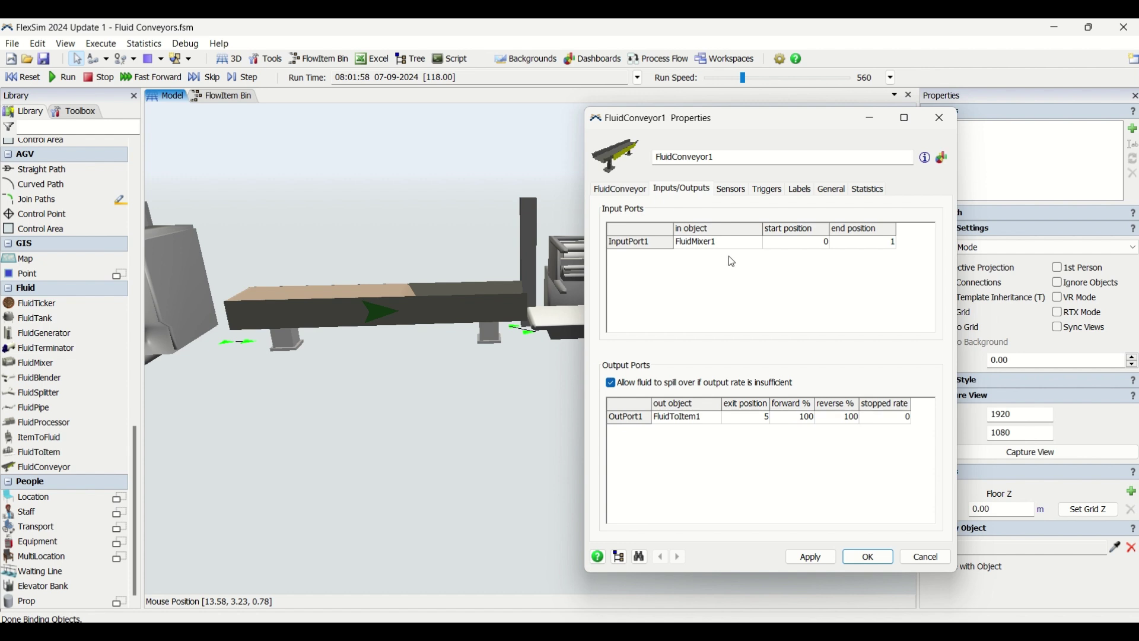
pyautogui.scroll(3, 340, 327)
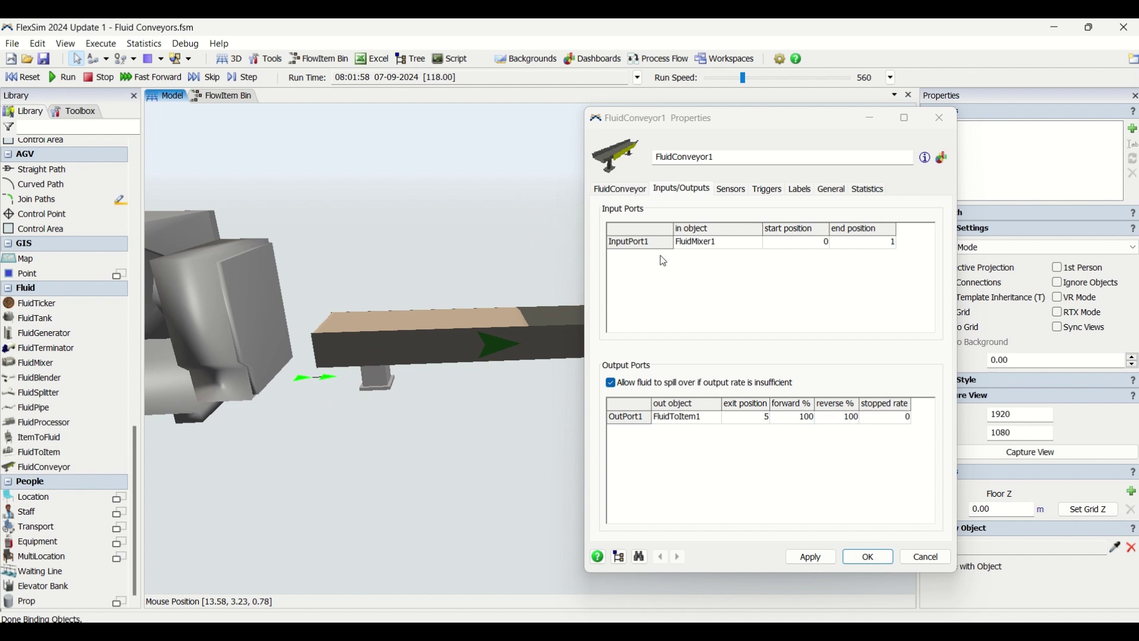
pyautogui.doubleClick(695, 244)
pyautogui.click(707, 275)
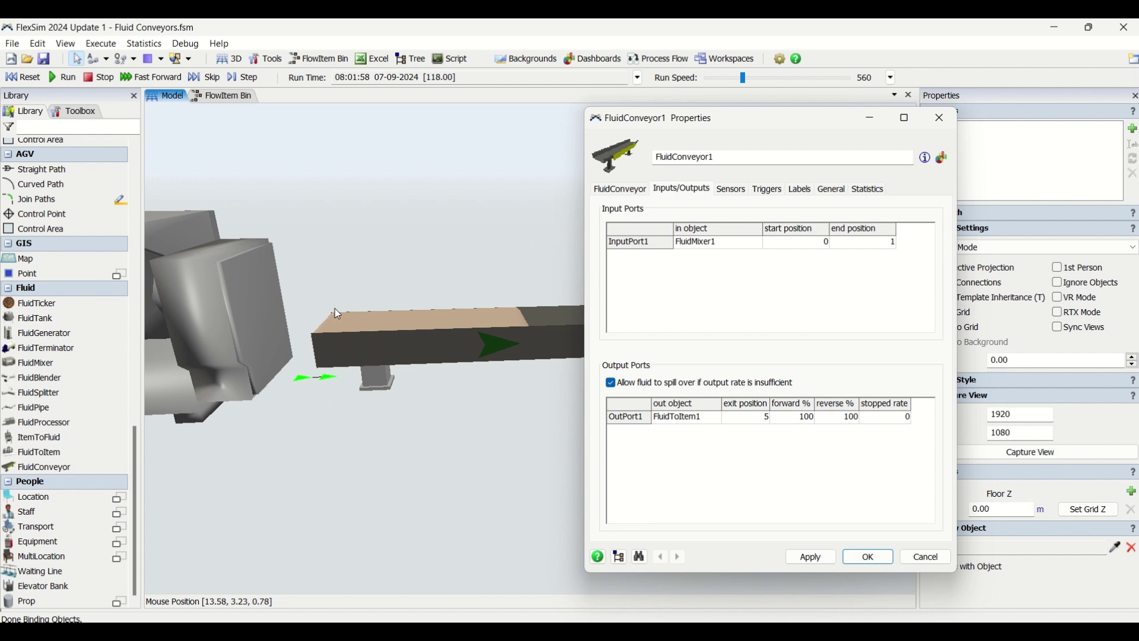
pyautogui.click(796, 245)
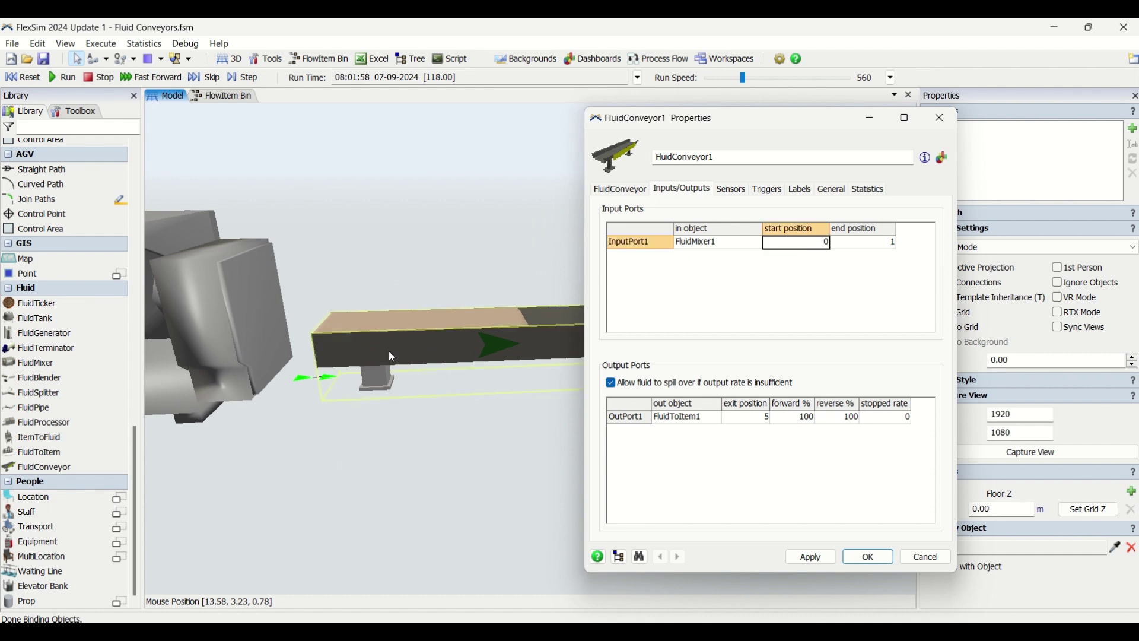
pyautogui.press('Right')
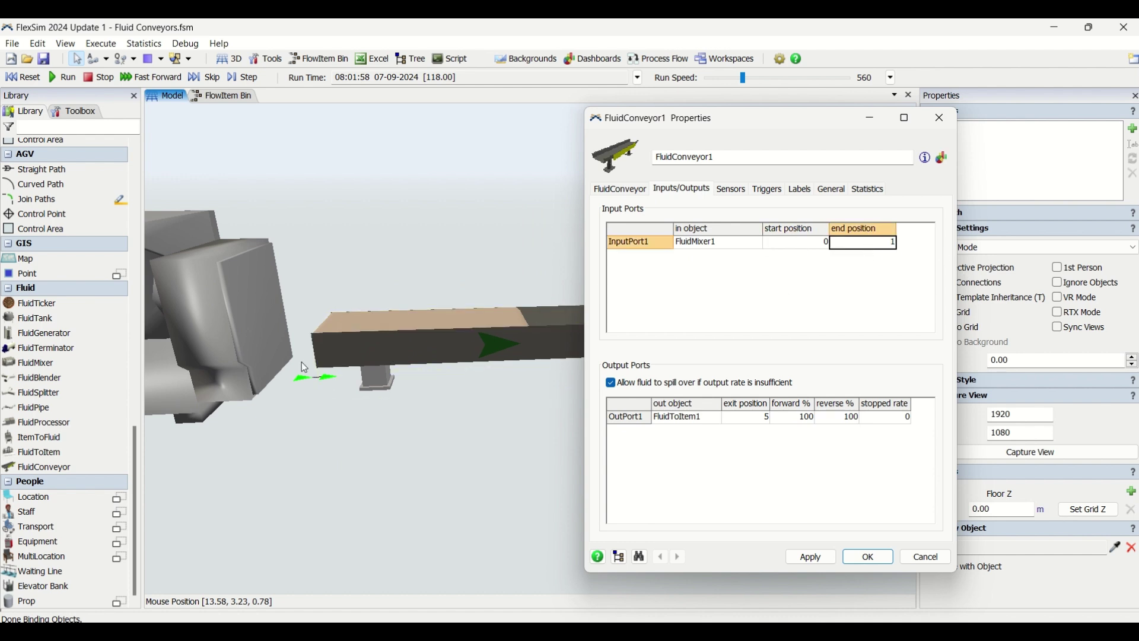
pyautogui.scroll(-2, 339, 418)
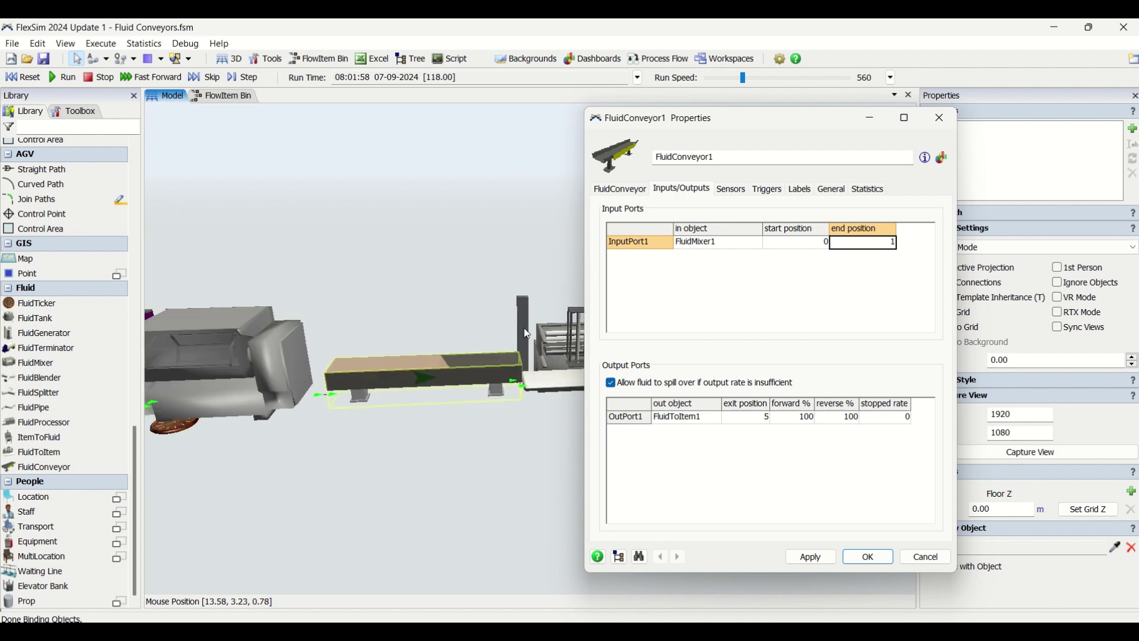
pyautogui.scroll(3, 325, 373)
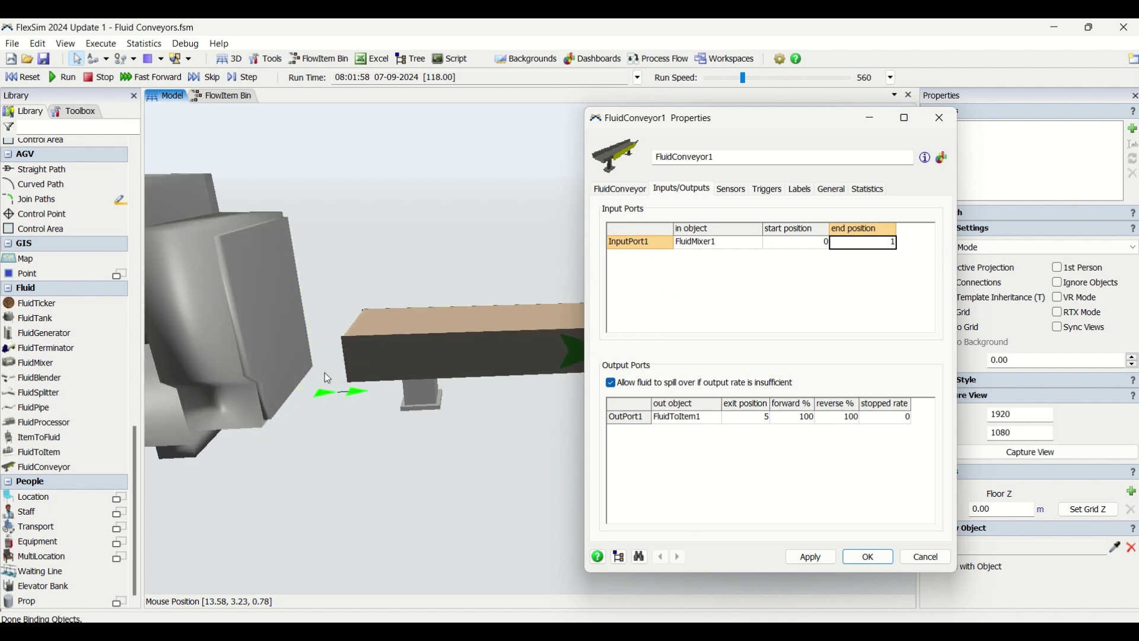
pyautogui.scroll(3, 389, 463)
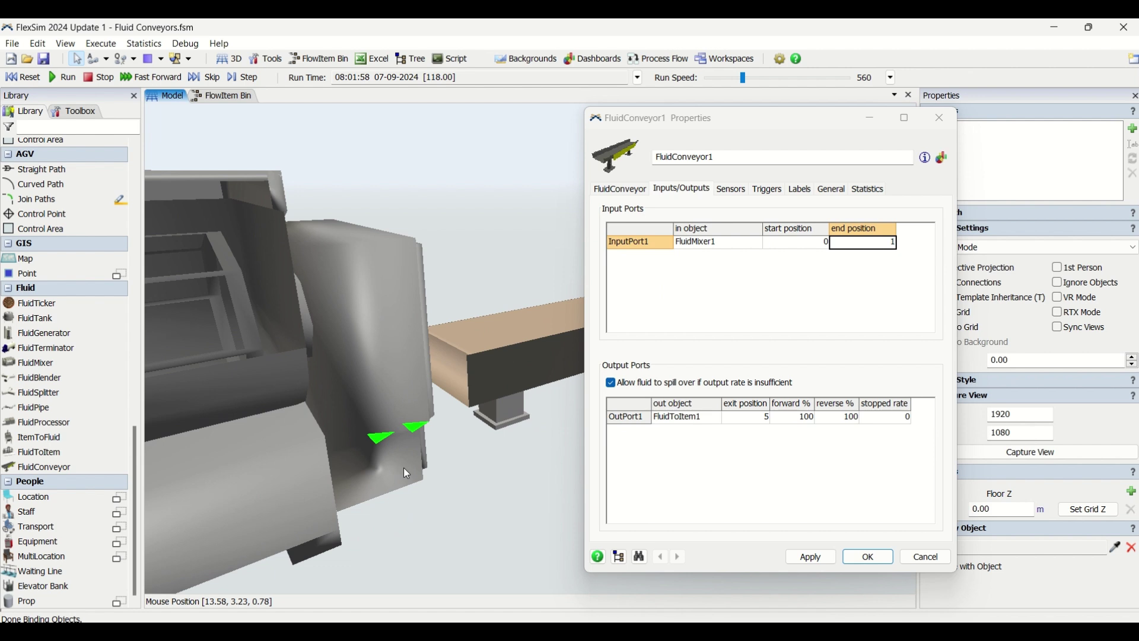
pyautogui.moveTo(528, 496); pyautogui.dragTo(489, 496, button='right')
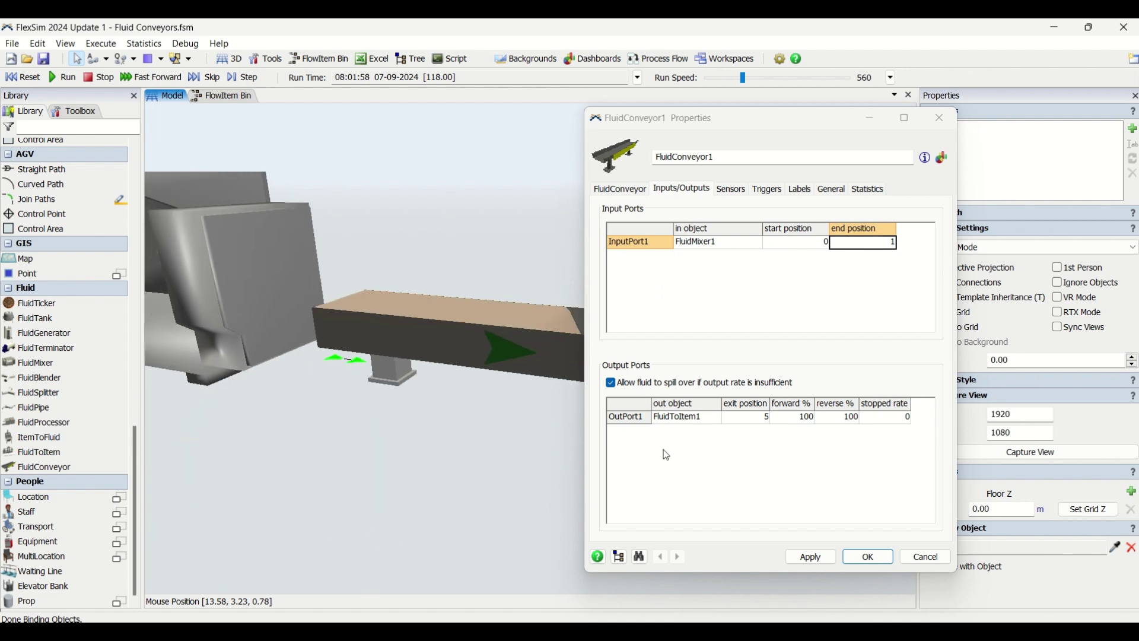
# - Inspect the output port's out object and exit position, selecting the FluidToItem and the conveyor in the model for comparison
pyautogui.moveTo(443, 526); pyautogui.dragTo(276, 522)
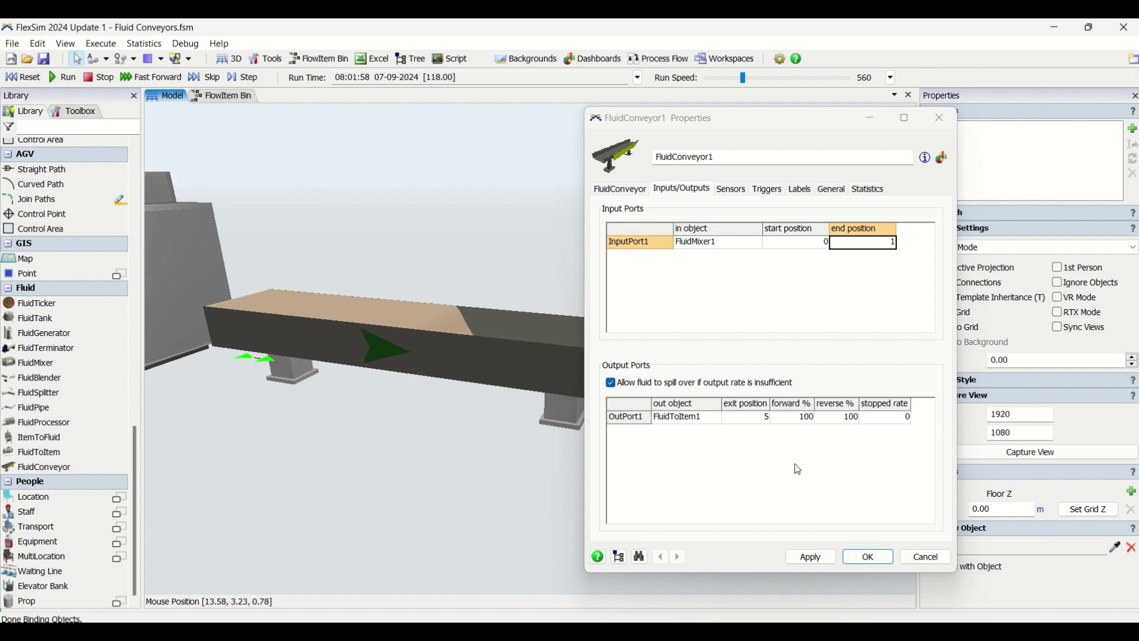
pyautogui.click(679, 420)
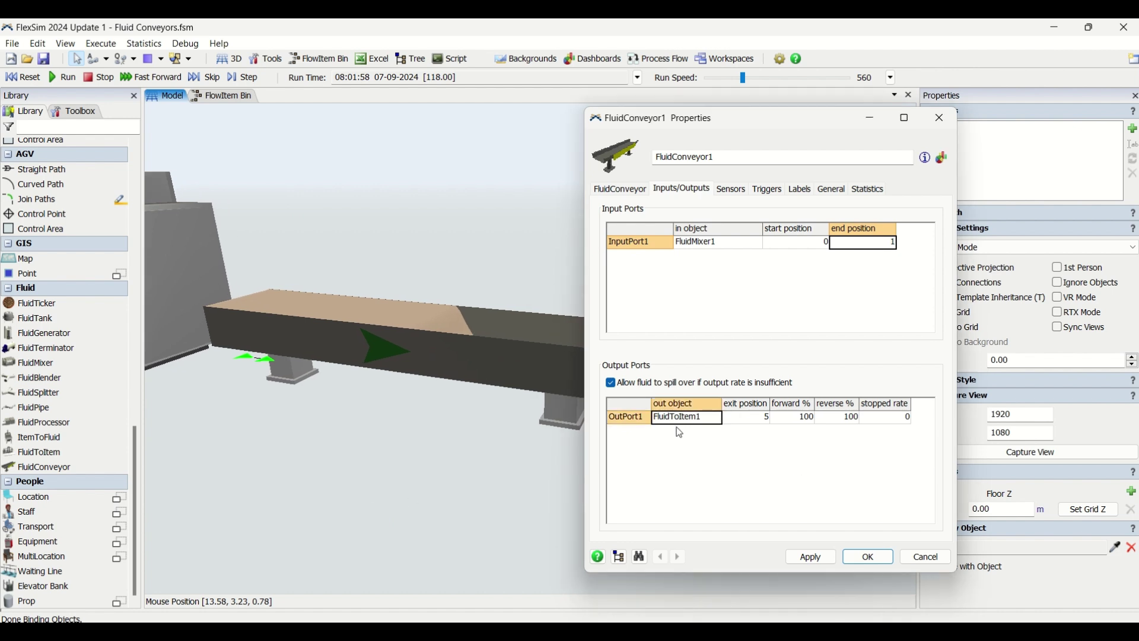
pyautogui.moveTo(519, 480); pyautogui.dragTo(206, 439)
pyautogui.click(505, 294)
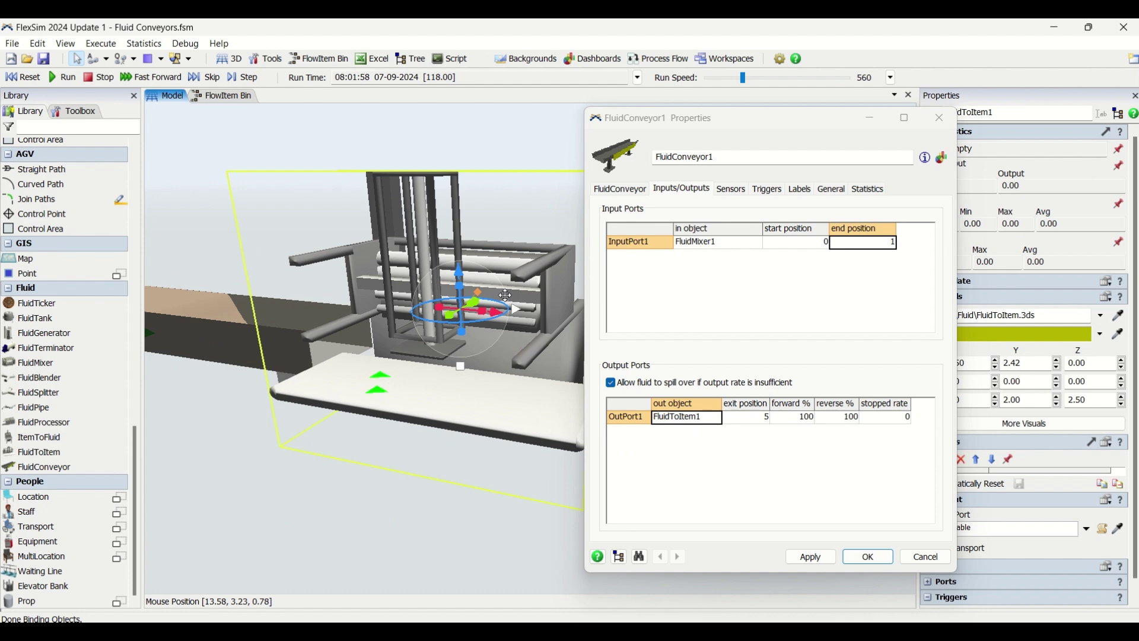
pyautogui.click(765, 420)
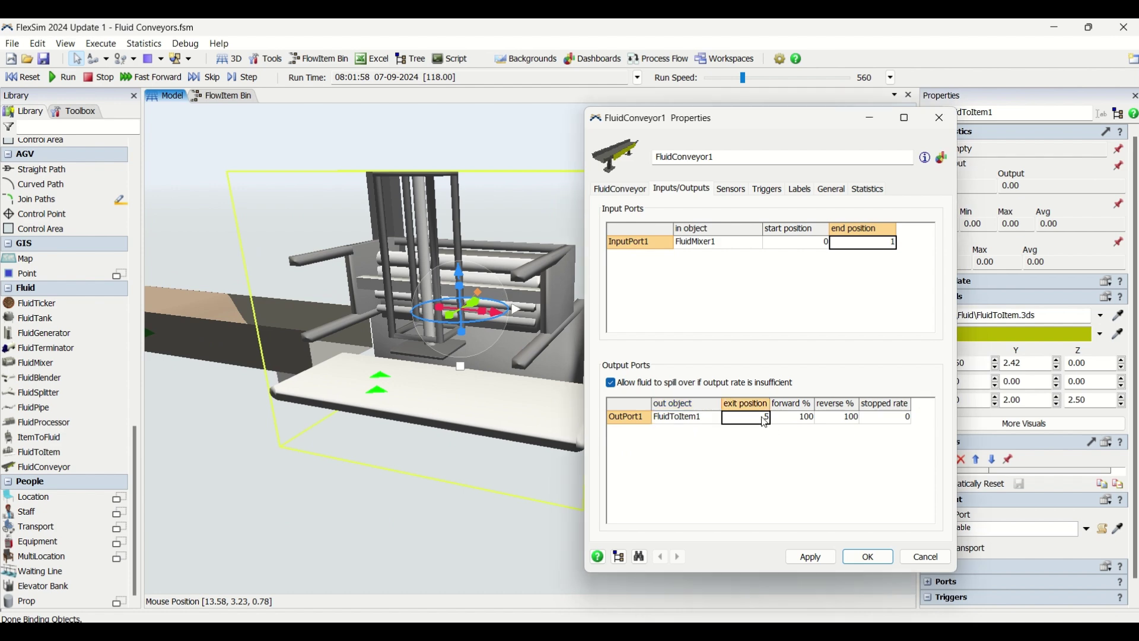
pyautogui.click(184, 346)
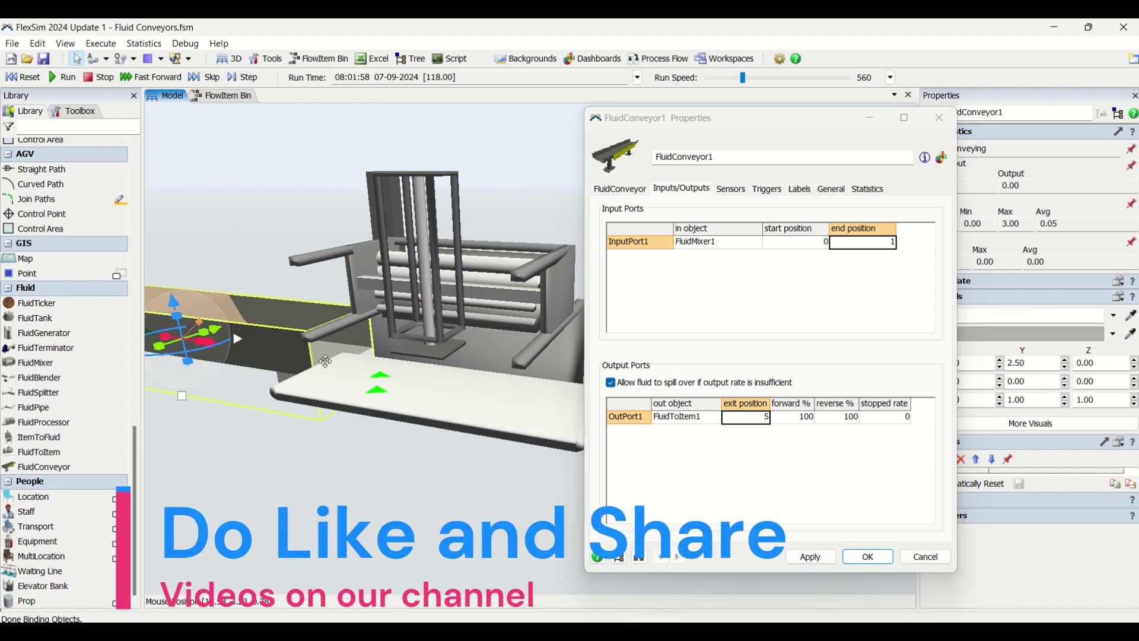
# - Try an exit position of 3 for the conveyor's output port and apply it
pyautogui.moveTo(773, 121); pyautogui.dragTo(657, 125)
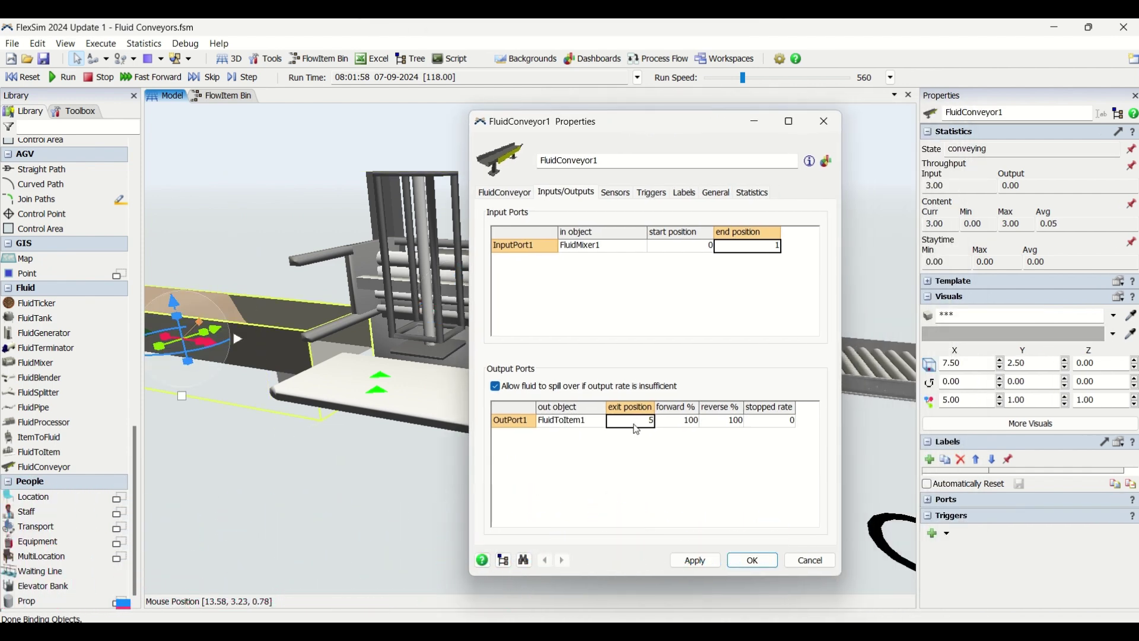
pyautogui.click(258, 348)
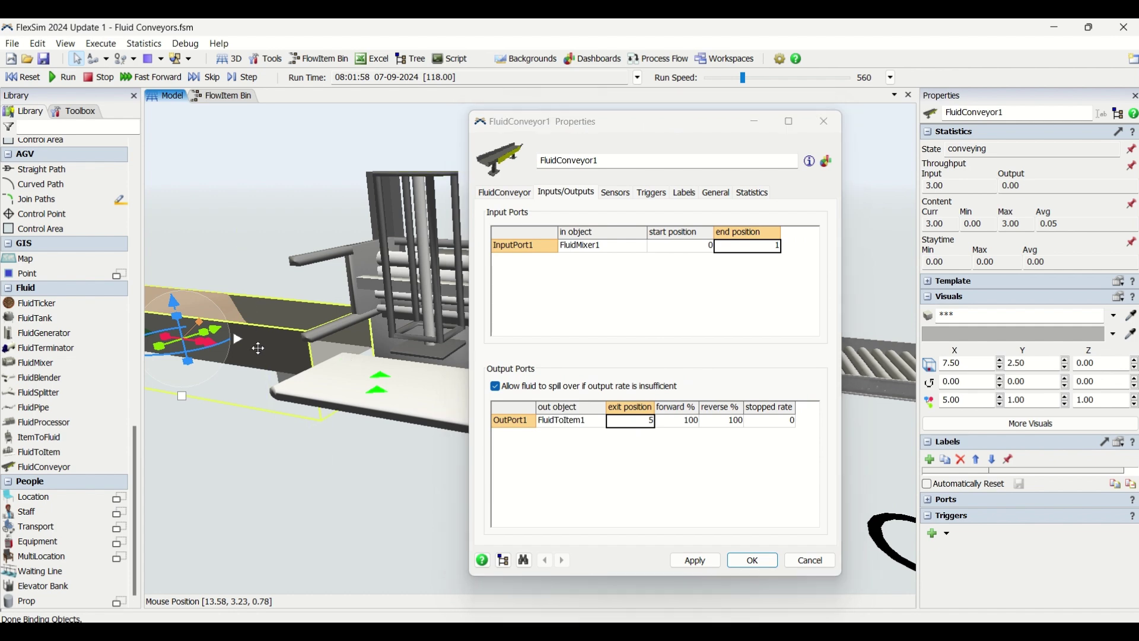
pyautogui.click(644, 425)
pyautogui.write('1.3')
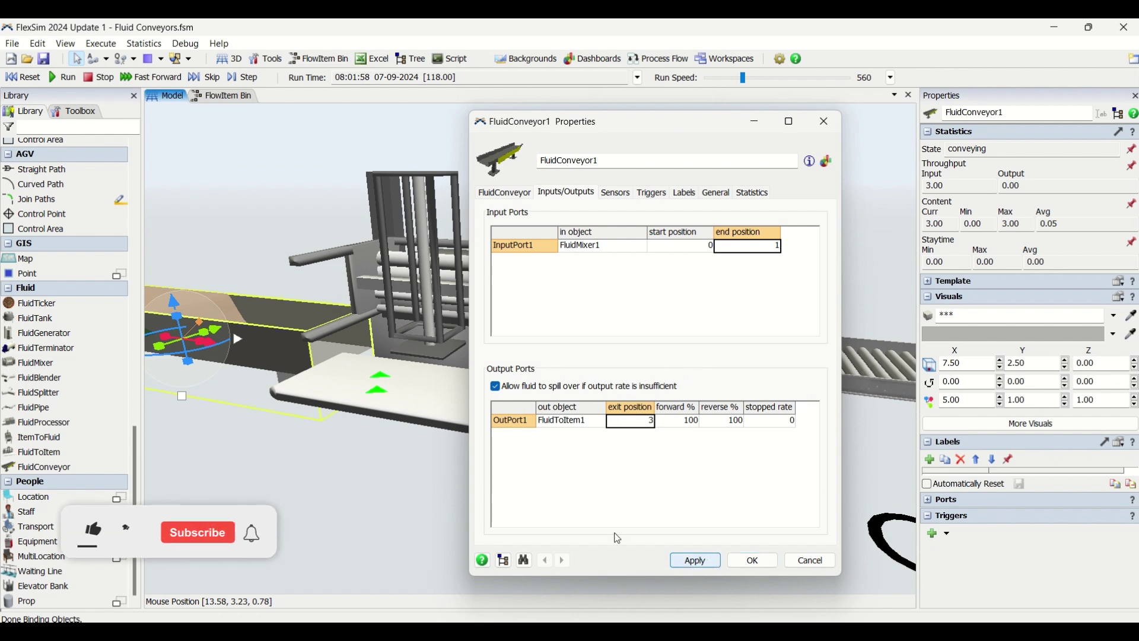
pyautogui.press('Return')
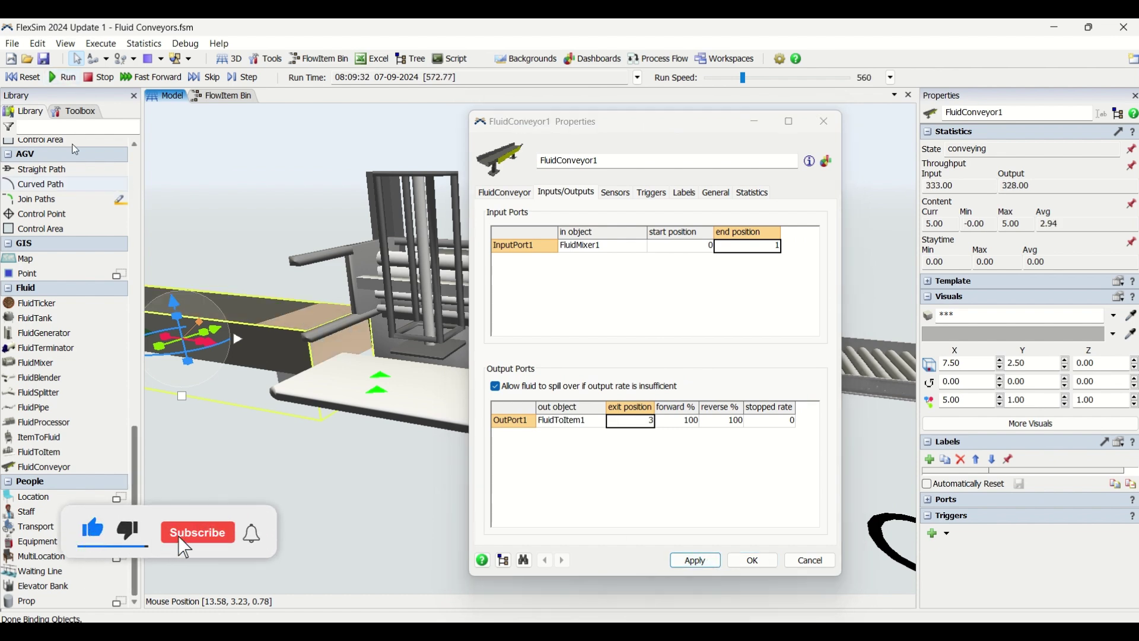
# - Reset and run the model, slow the run speed to 5.27 and observe where fluid leaves the conveyor
pyautogui.click(23, 80)
pyautogui.click(57, 82)
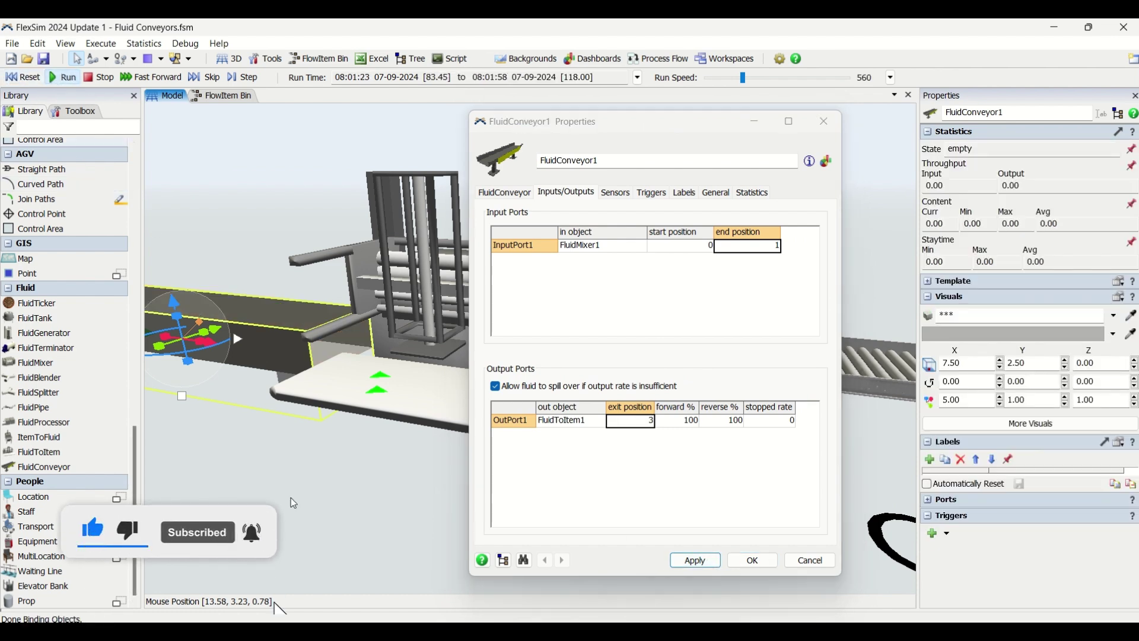
pyautogui.moveTo(280, 473); pyautogui.dragTo(403, 508, button='right')
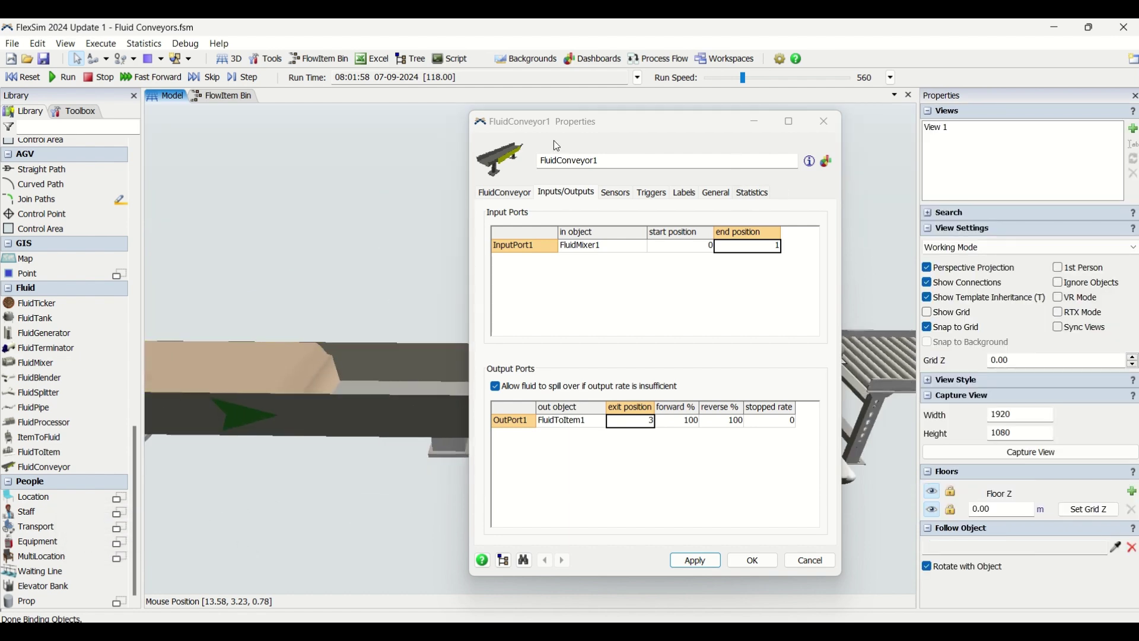
pyautogui.click(66, 78)
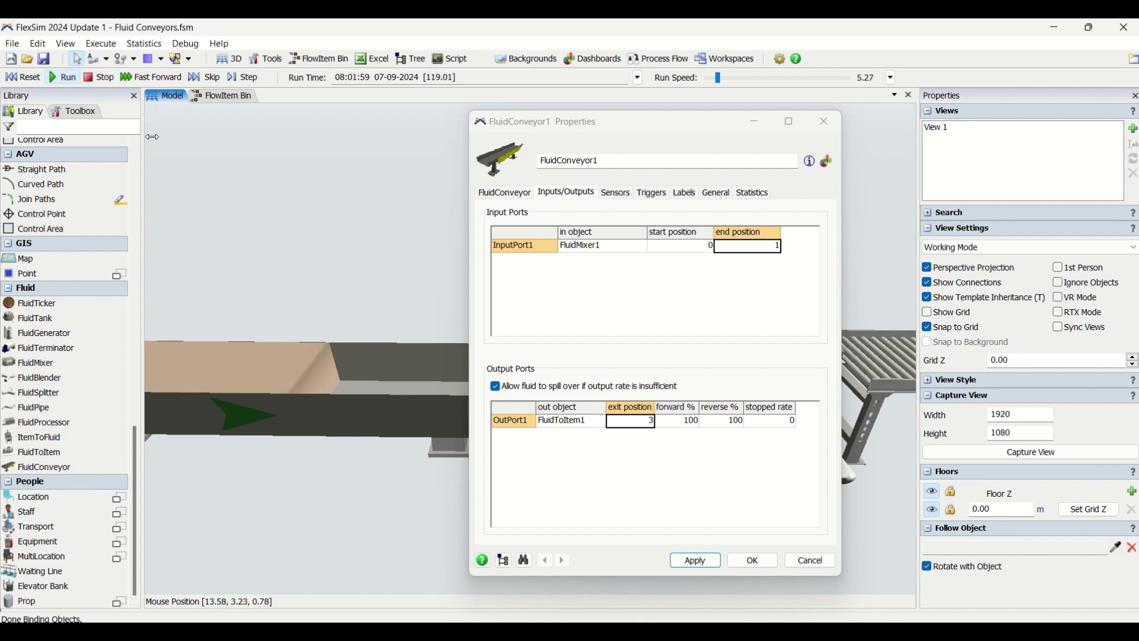
pyautogui.scroll(-3, 276, 380)
pyautogui.moveTo(277, 380); pyautogui.dragTo(396, 508)
pyautogui.scroll(-3, 401, 506)
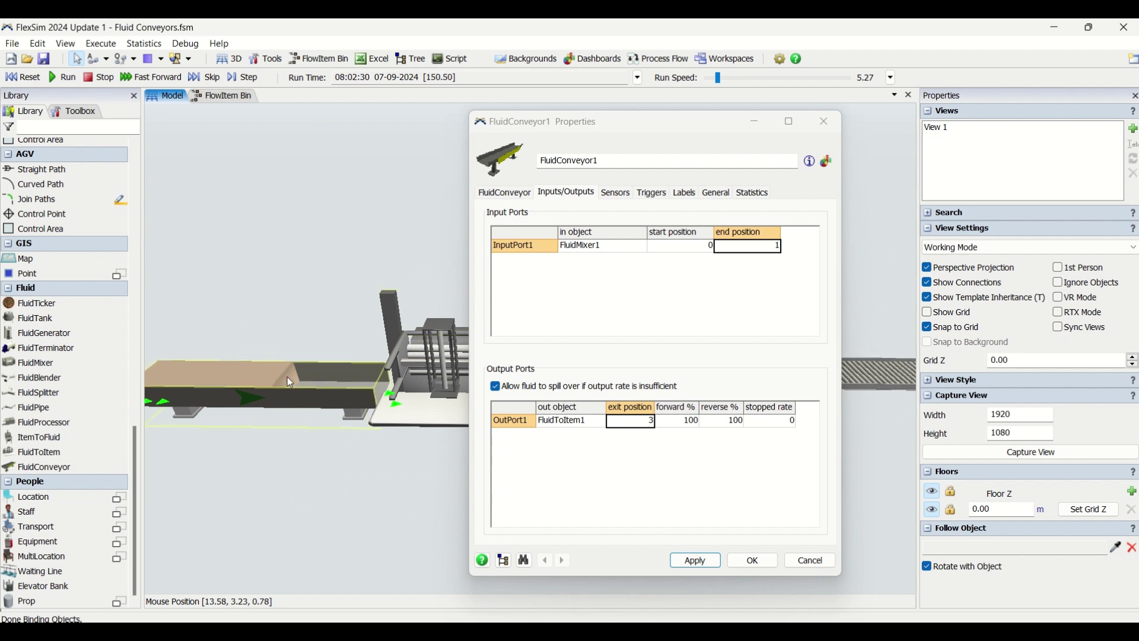
pyautogui.moveTo(177, 415); pyautogui.dragTo(301, 479)
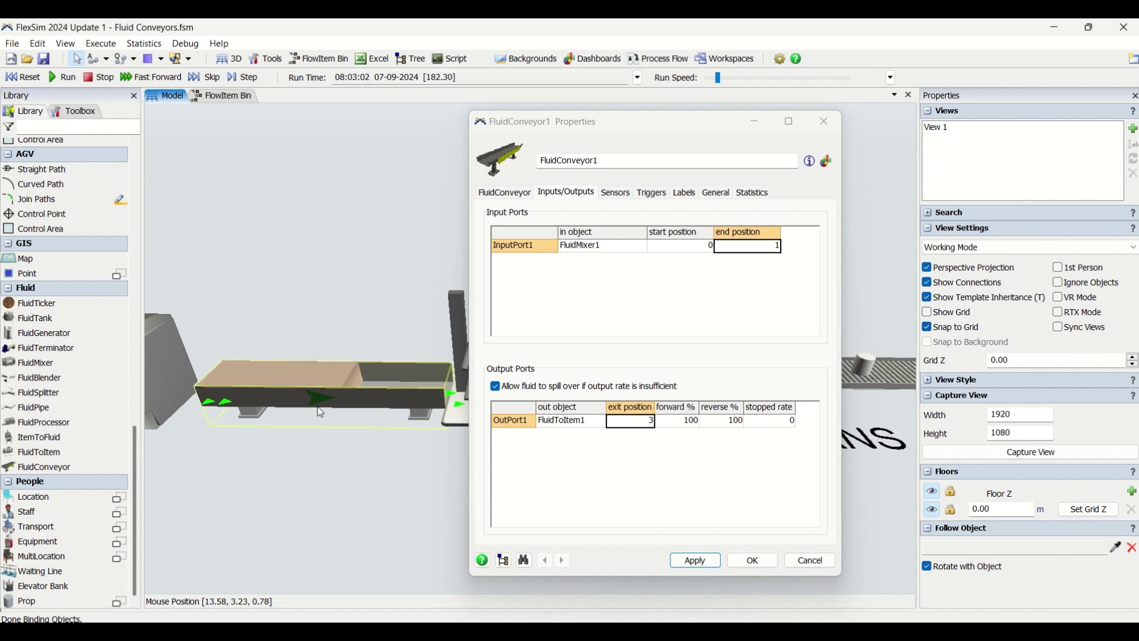
# - Set the conveyor output port's exit position back to 5 and apply it
pyautogui.press('BackSpace')
pyautogui.write('15')
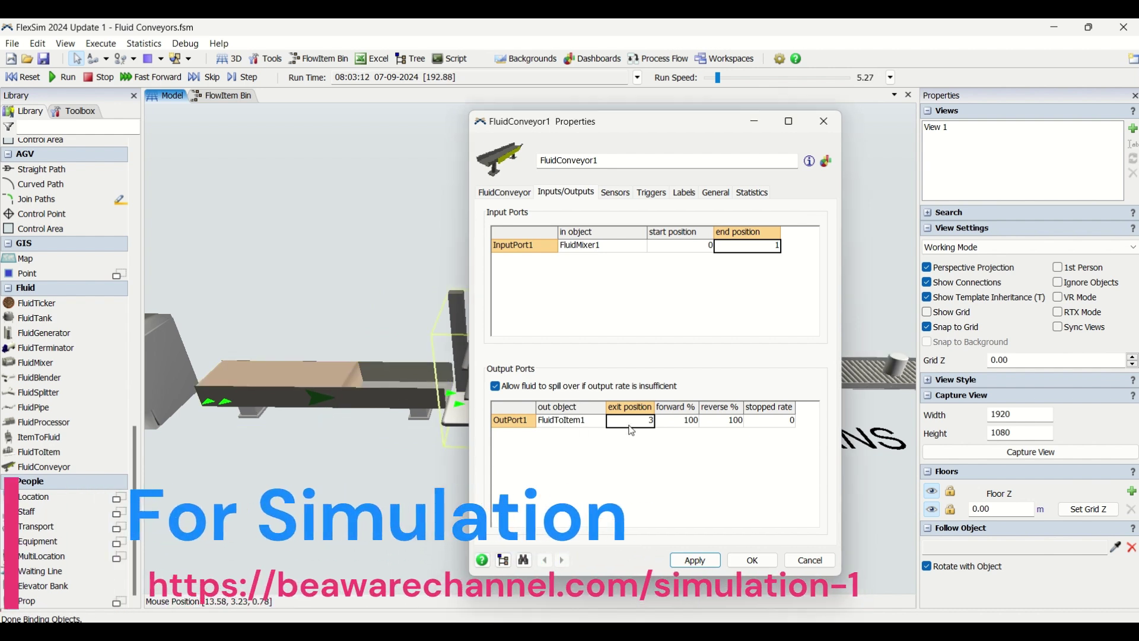
pyautogui.click(718, 562)
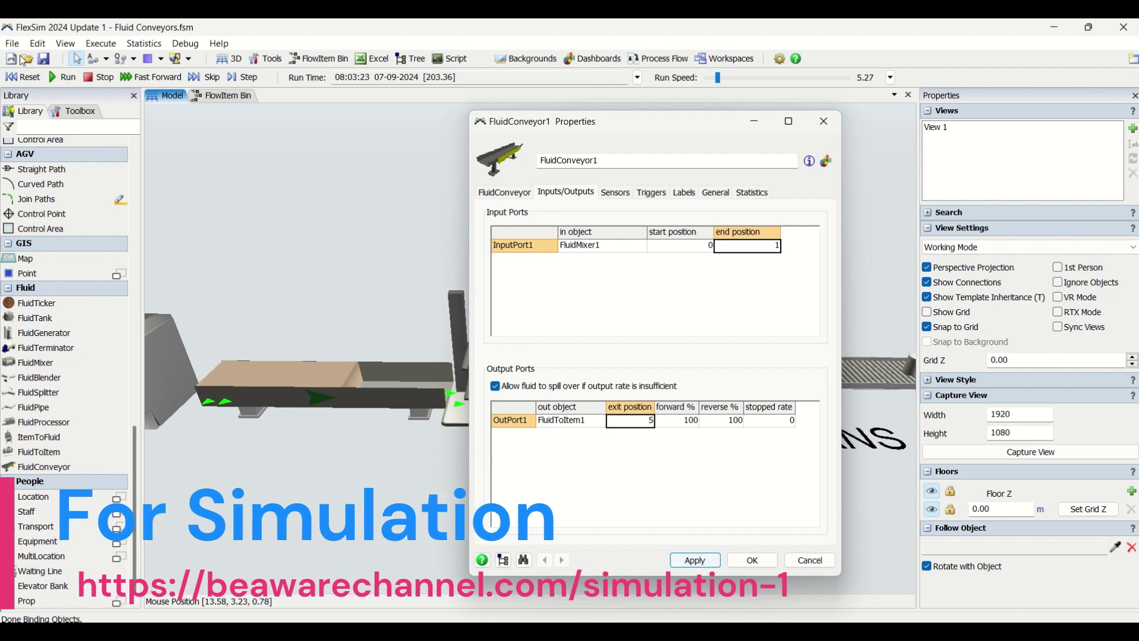
# - Rerun the model from the start at a run speed of 24.85 and observe the fluid along the conveyor
pyautogui.click(22, 77)
pyautogui.click(65, 79)
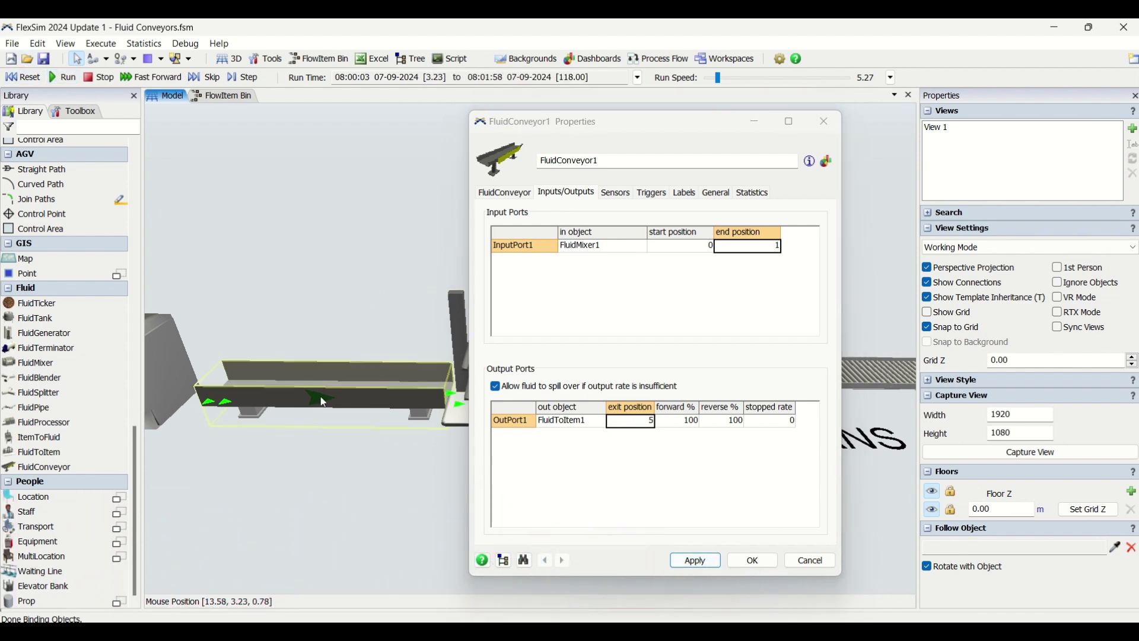
pyautogui.click(322, 400)
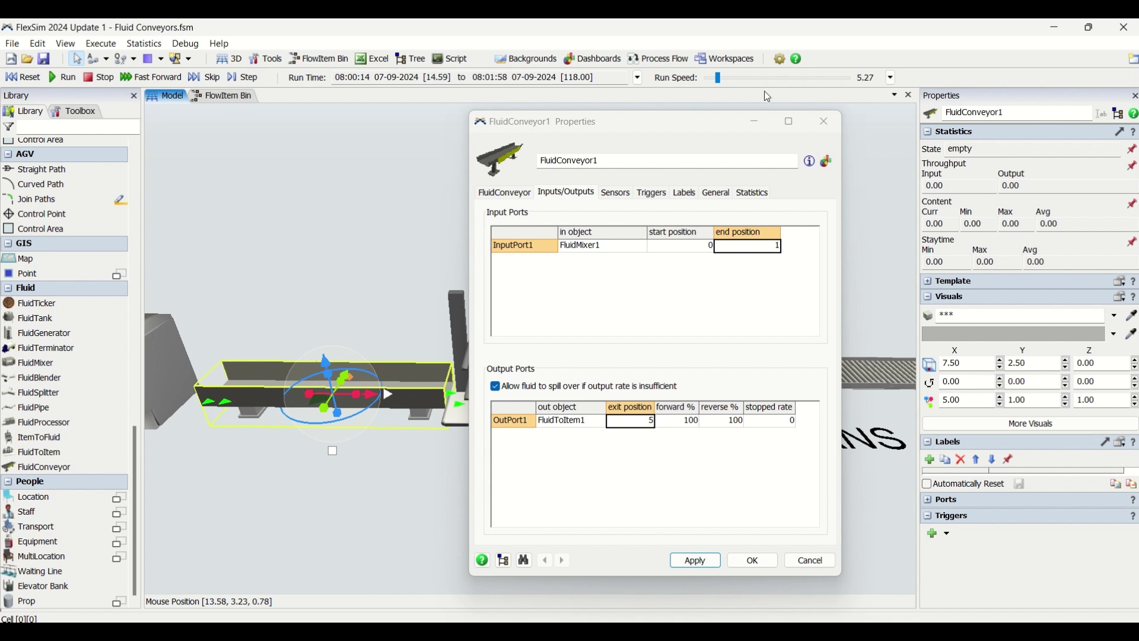
pyautogui.click(750, 78)
pyautogui.click(724, 79)
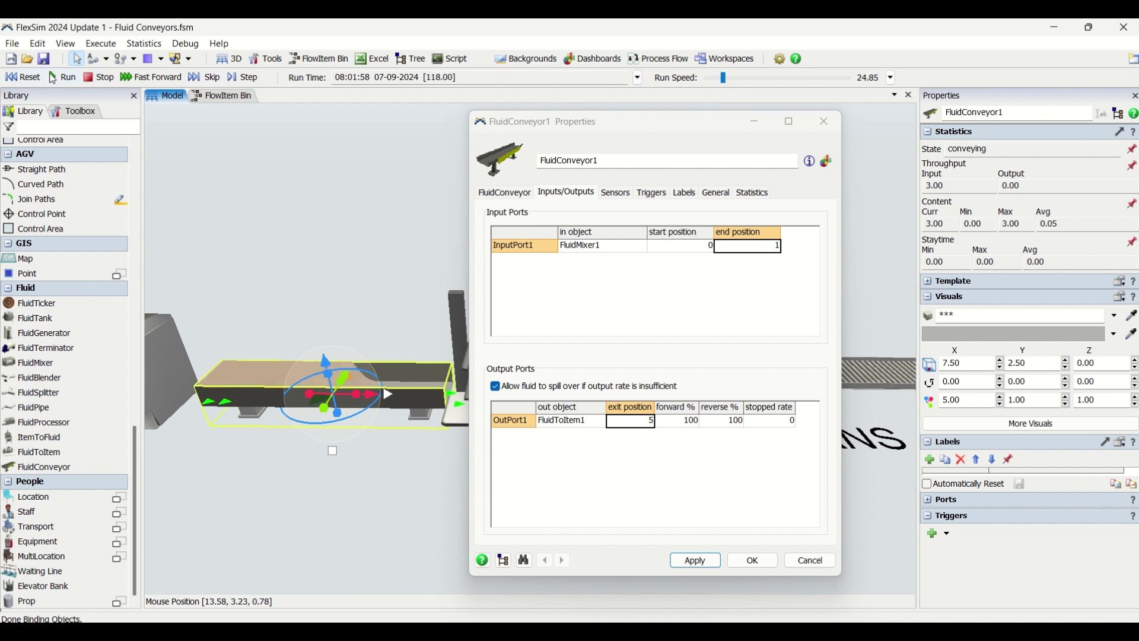
pyautogui.click(52, 79)
pyautogui.click(419, 493)
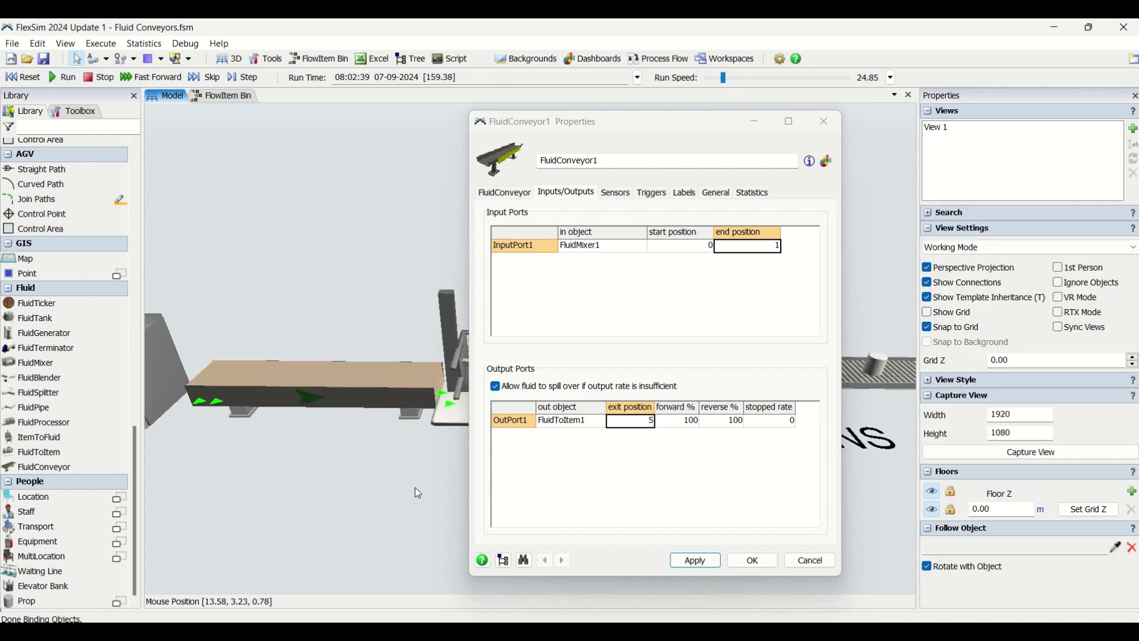
pyautogui.moveTo(419, 493); pyautogui.dragTo(363, 489)
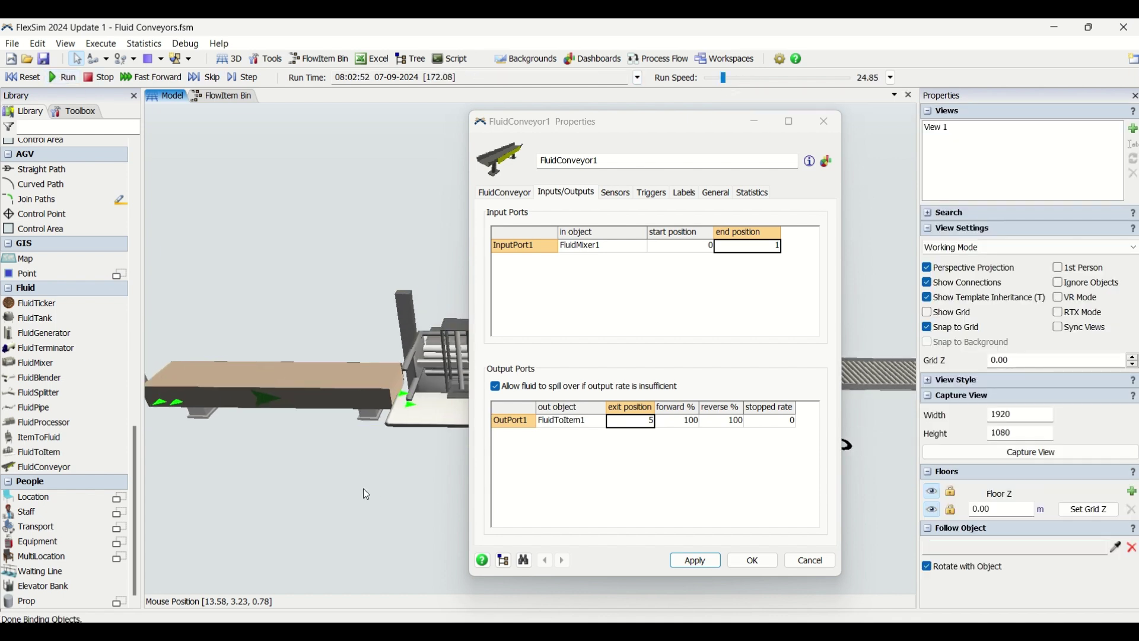
# - Review the output port's forward percentage, reverse percentage and stopped rate
pyautogui.click(680, 421)
pyautogui.click(732, 423)
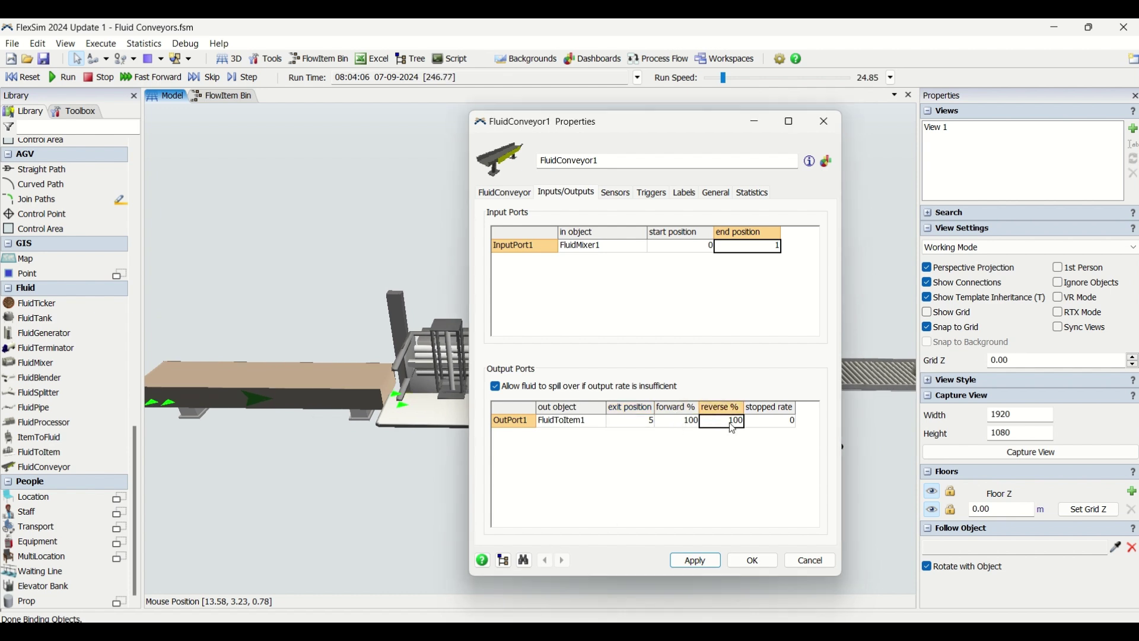
pyautogui.click(800, 432)
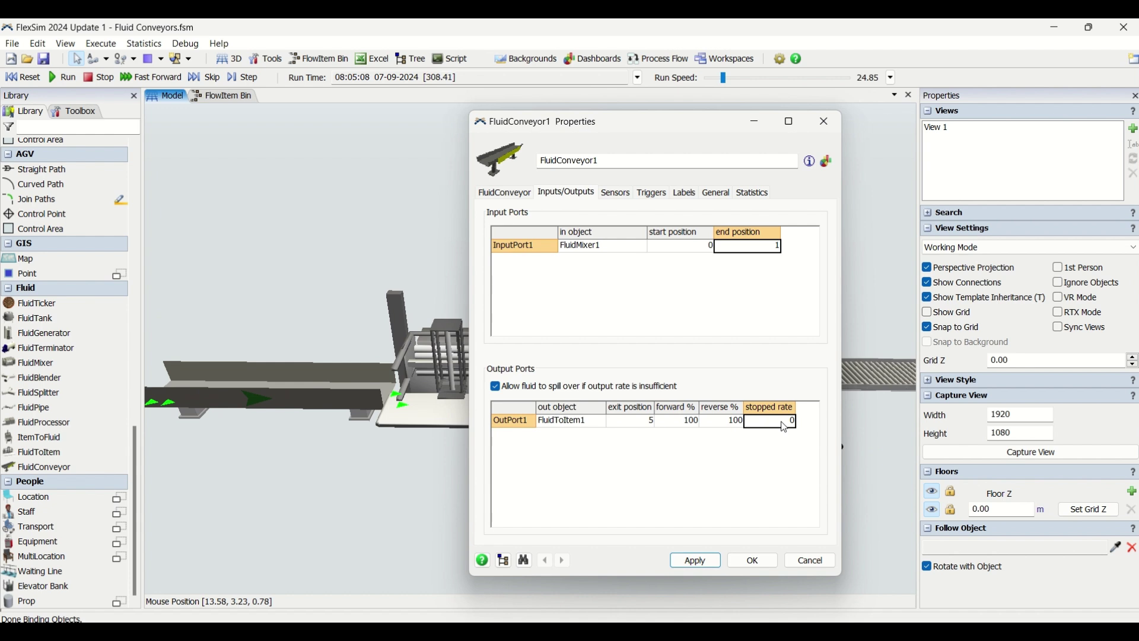
pyautogui.click(734, 422)
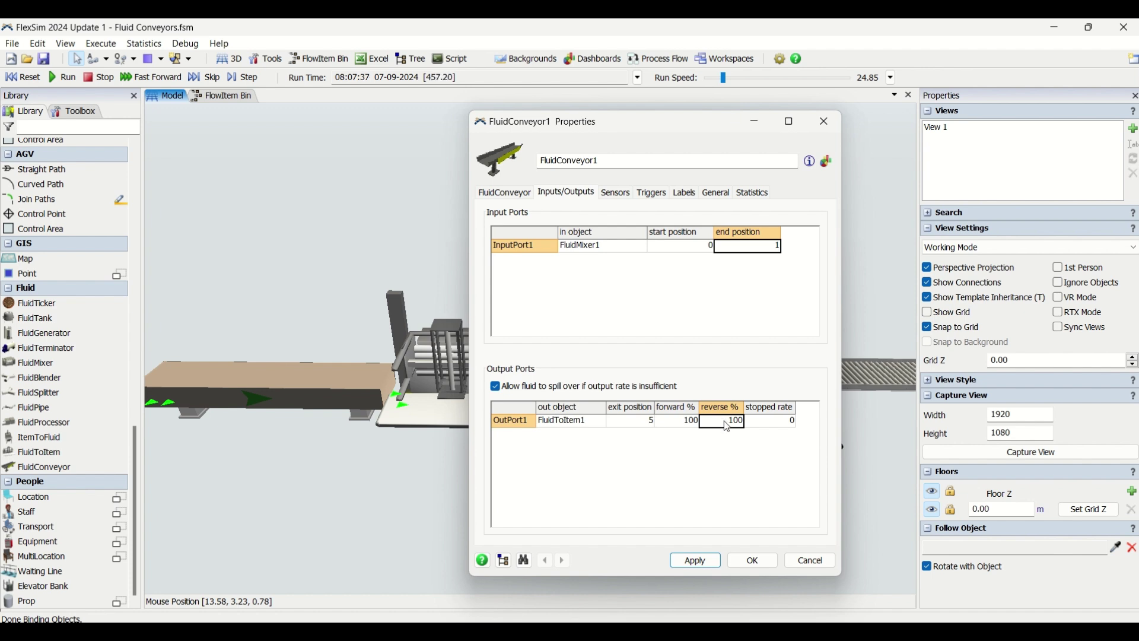
# - Set the output port's forward percentage to 120 and apply it
pyautogui.click(685, 424)
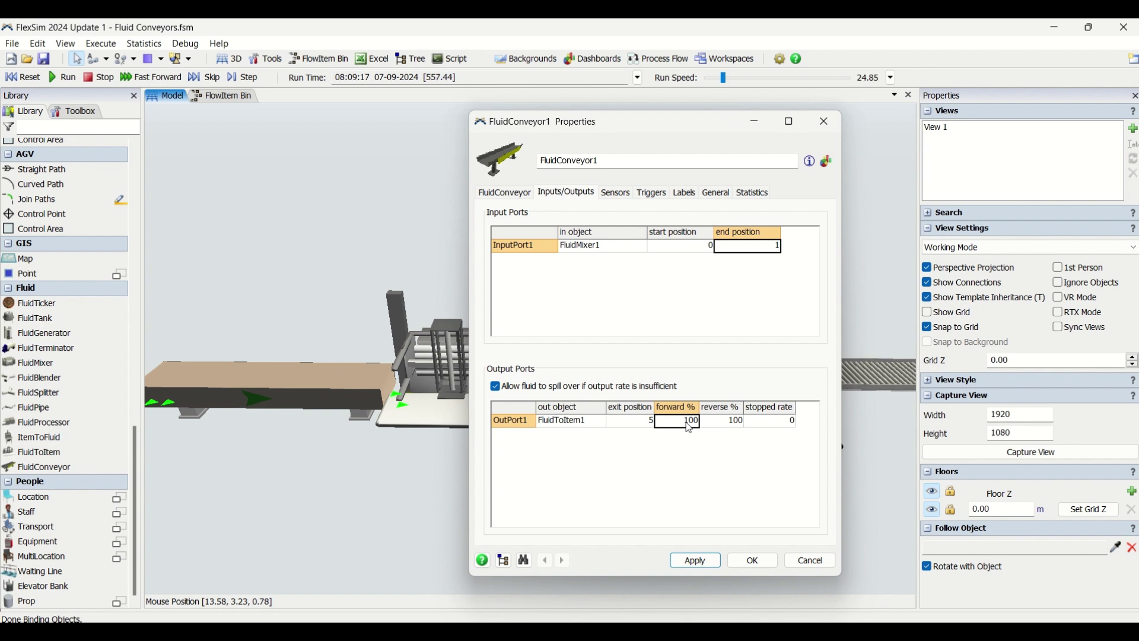
pyautogui.write('1')
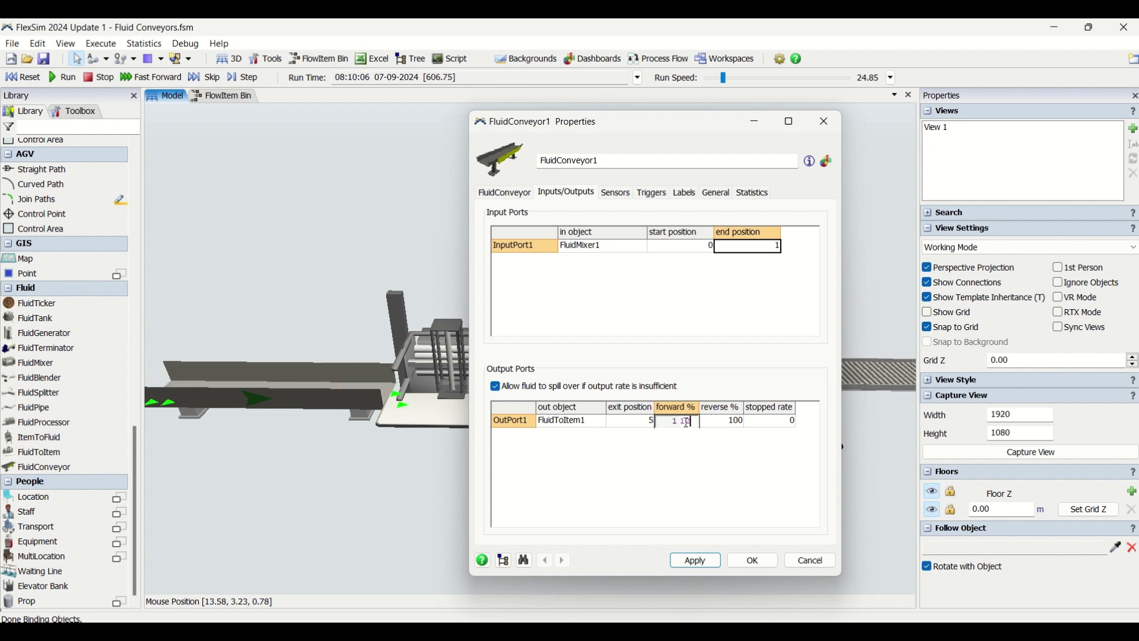
pyautogui.write('20')
pyautogui.click(618, 477)
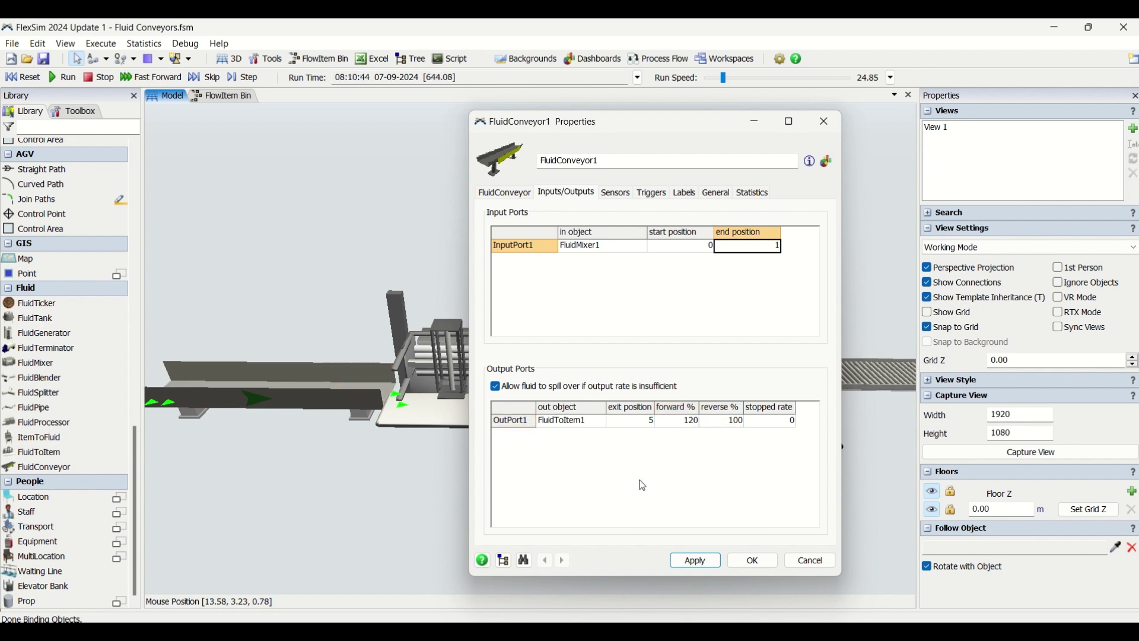
pyautogui.click(698, 561)
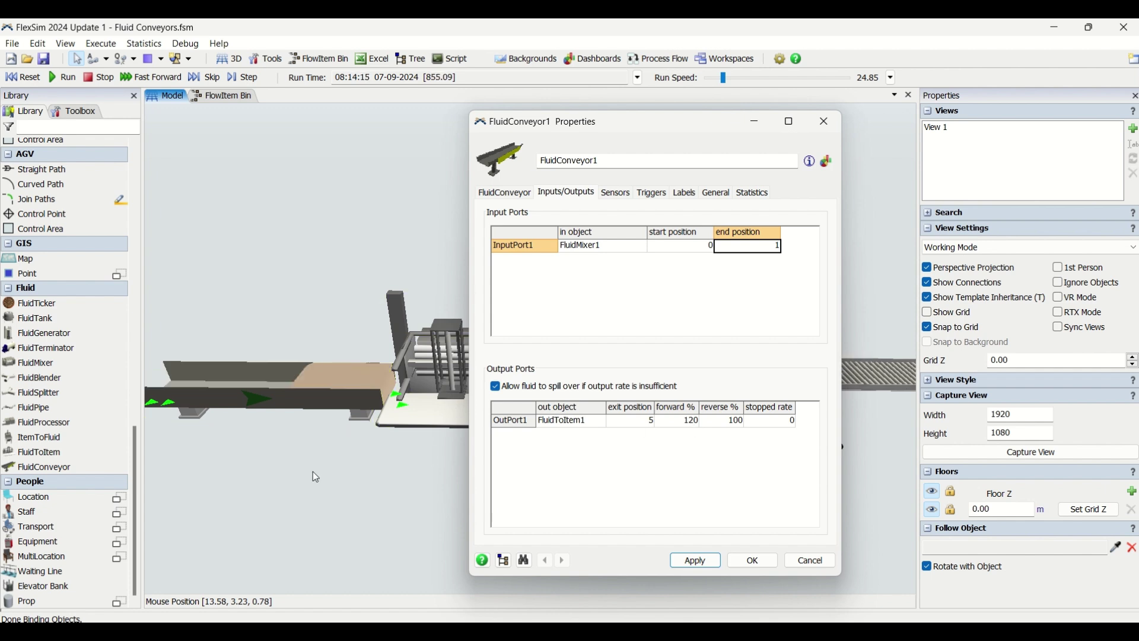
# - Inspect the port rate settings of the FluidMixer and the FluidToItem, closing each without changes
pyautogui.moveTo(316, 477); pyautogui.dragTo(481, 480)
pyautogui.click(215, 380)
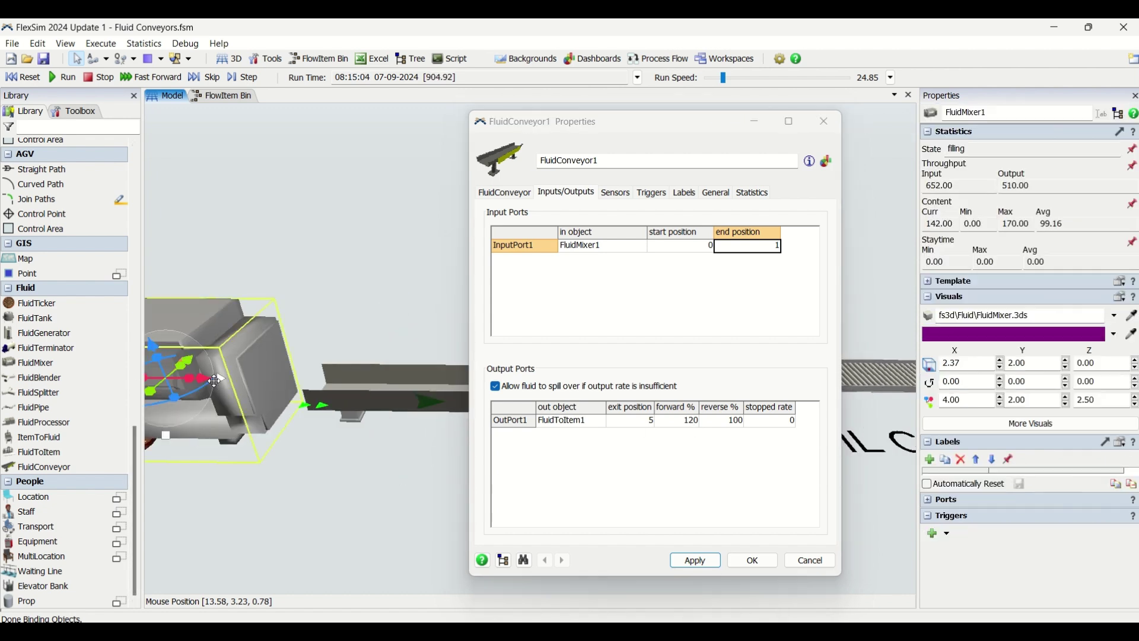
pyautogui.doubleClick(218, 384)
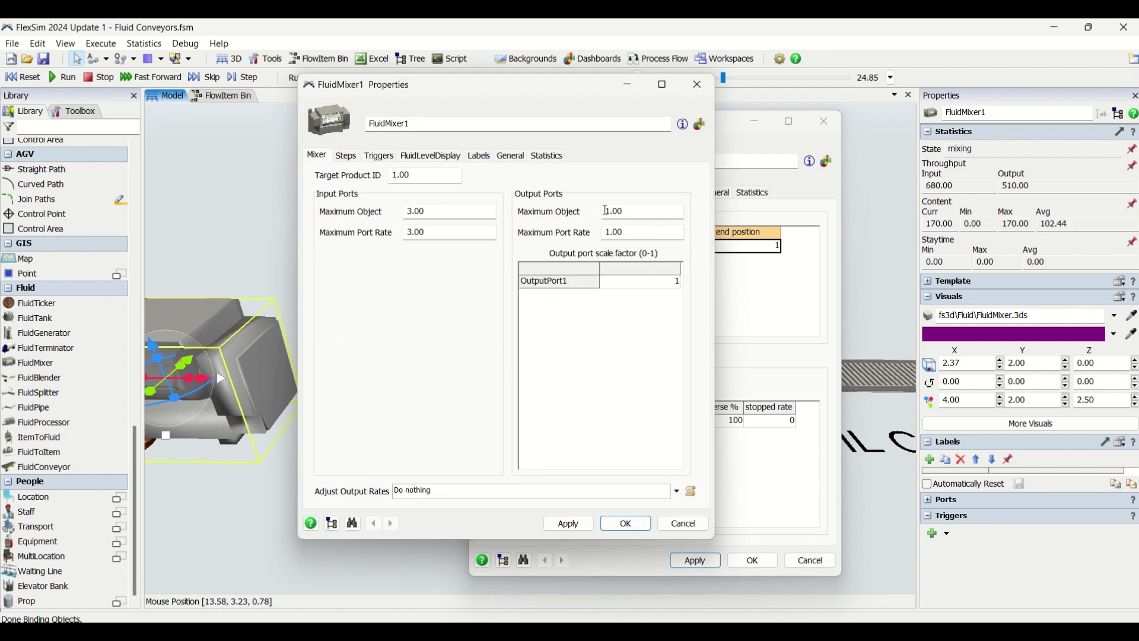
pyautogui.click(684, 524)
pyautogui.moveTo(347, 500); pyautogui.dragTo(152, 501)
pyautogui.doubleClick(402, 364)
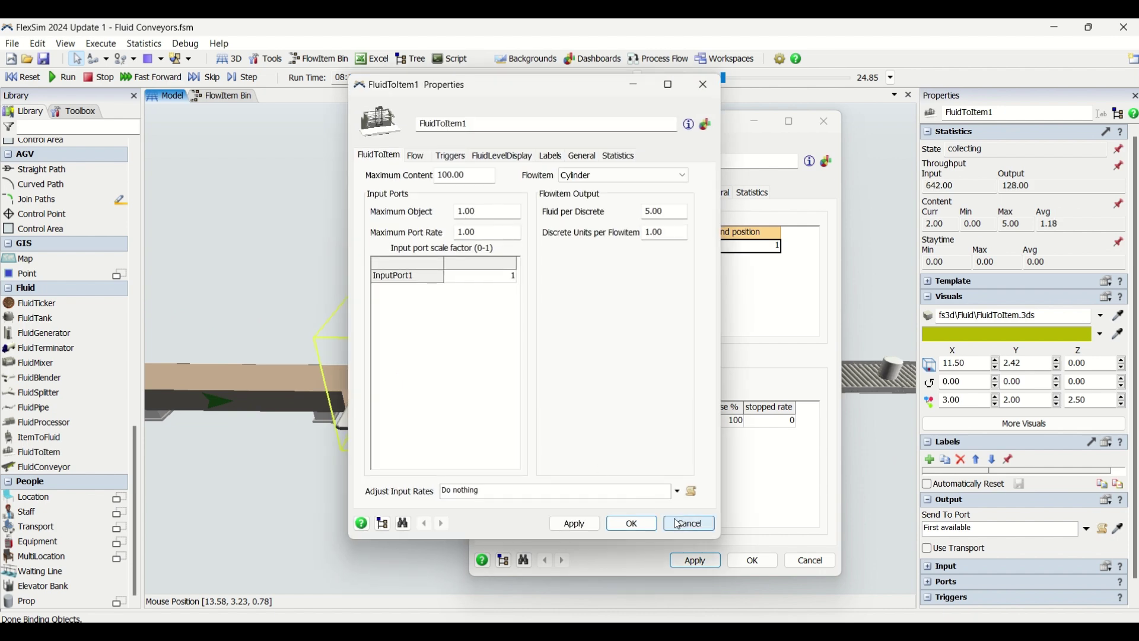
pyautogui.click(677, 524)
# - Re-enter the conveyor output port's forward percentage as 120 and apply it
pyautogui.doubleClick(688, 421)
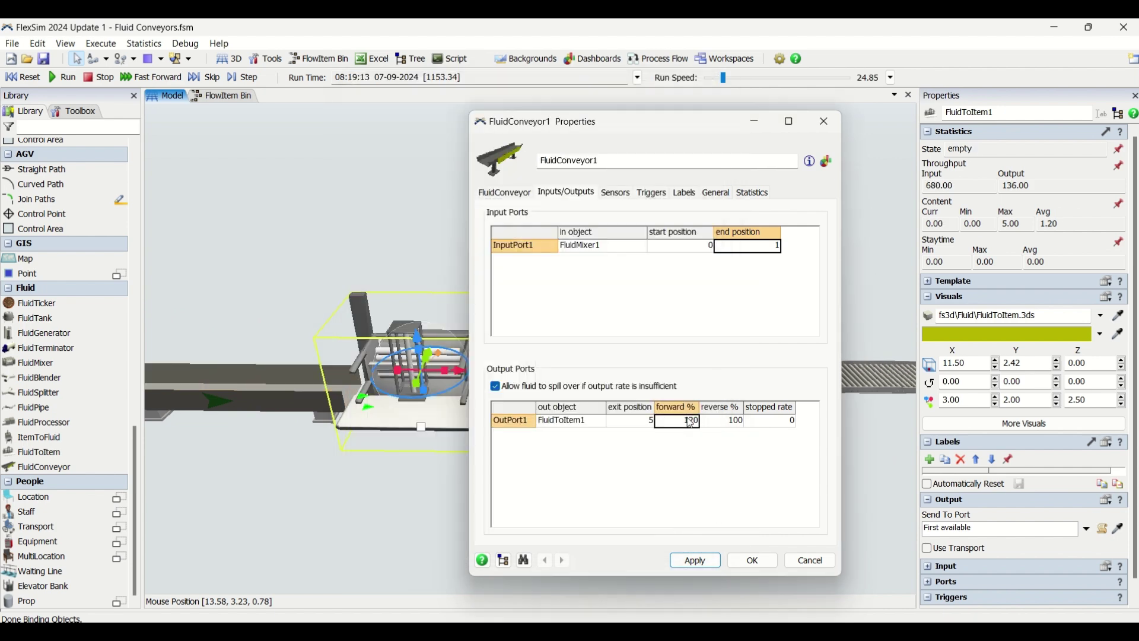
pyautogui.press('BackSpace')
pyautogui.write('00')
pyautogui.click(799, 497)
pyautogui.click(688, 420)
pyautogui.write('120')
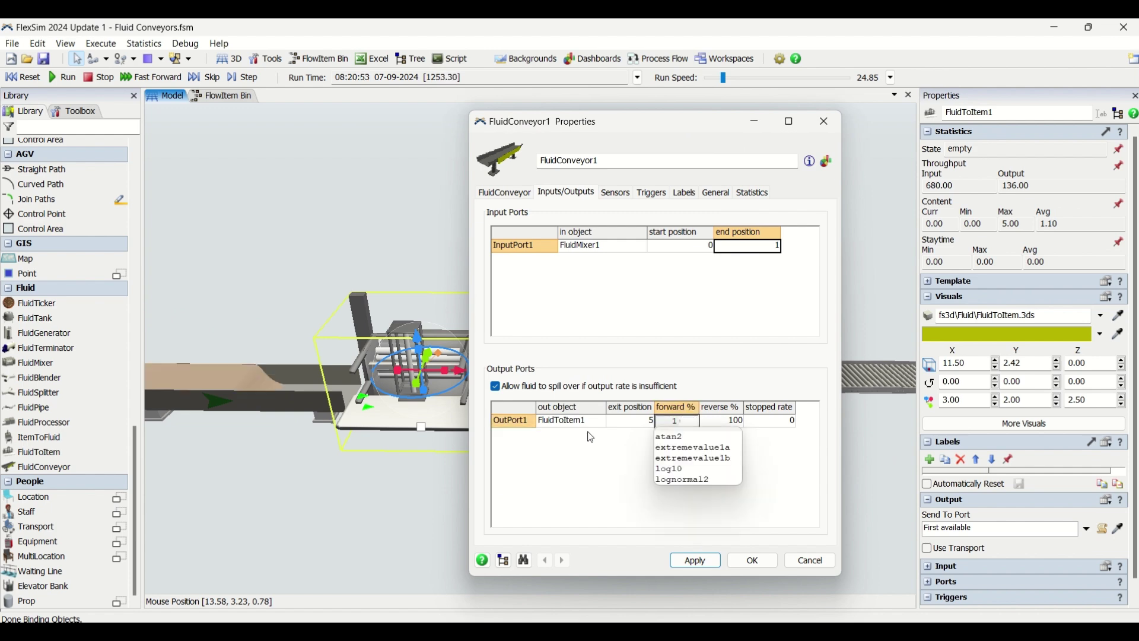
pyautogui.click(590, 451)
pyautogui.click(691, 561)
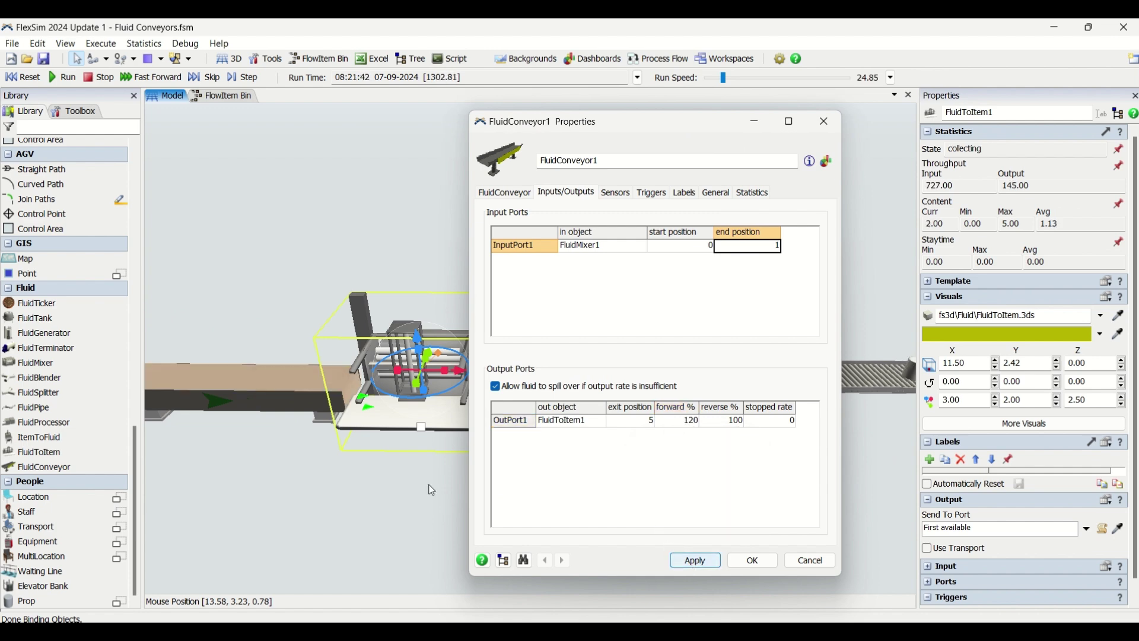
# - Rerun the model from the start with the mixer and conveyor in view, slowing the run speed to 0.40
pyautogui.moveTo(293, 491); pyautogui.dragTo(382, 499)
pyautogui.scroll(-3, 379, 492)
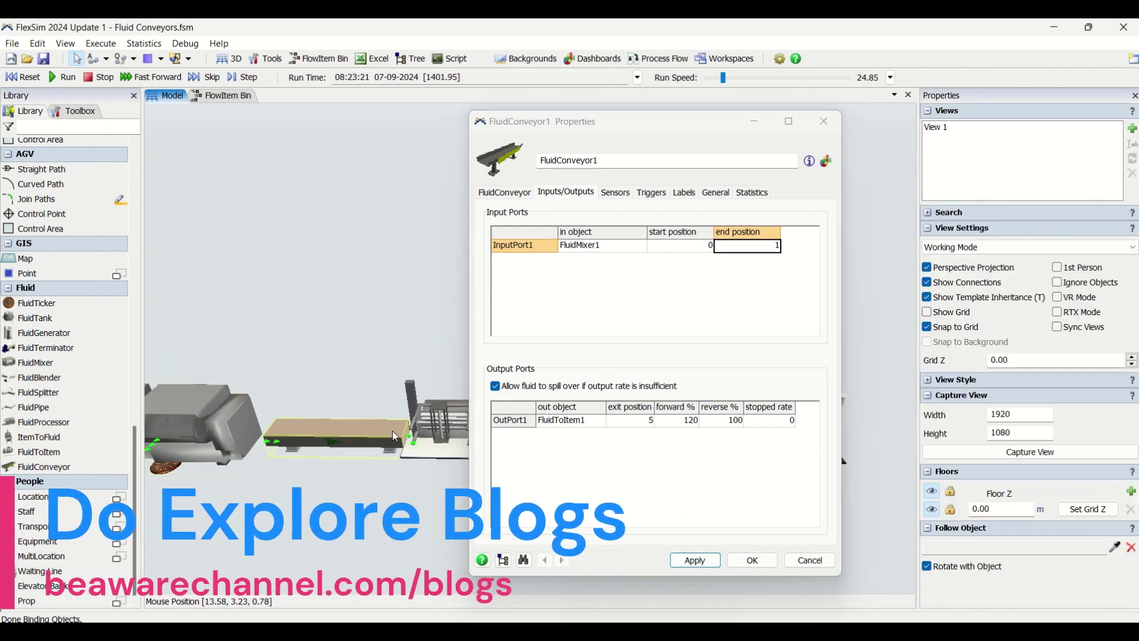
pyautogui.click(18, 78)
pyautogui.click(67, 76)
pyautogui.moveTo(736, 79); pyautogui.dragTo(723, 82)
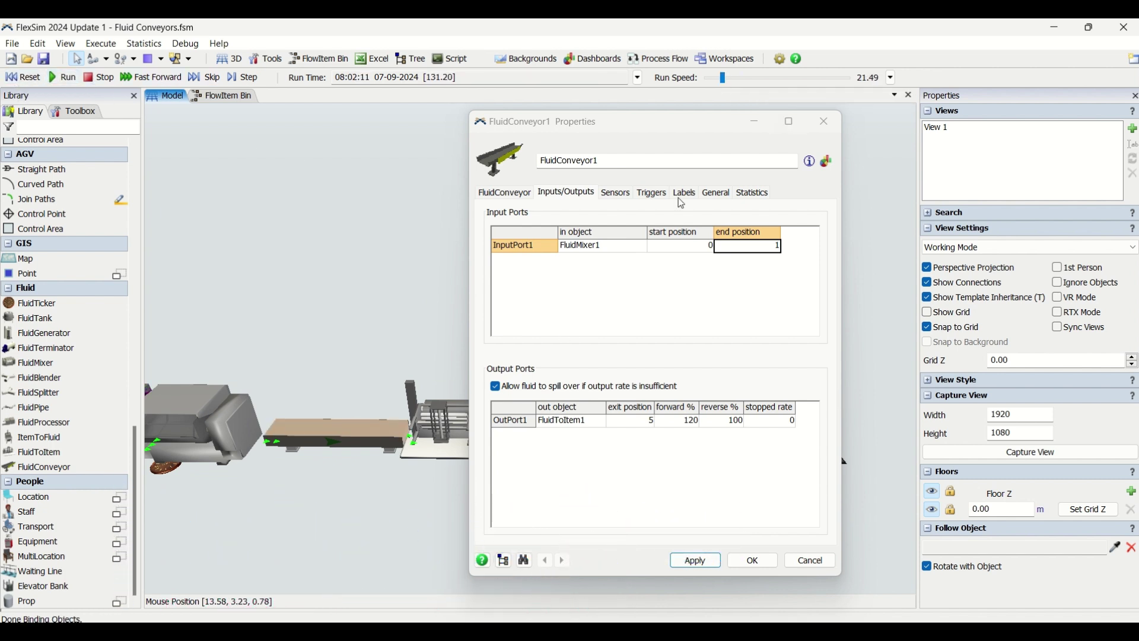
pyautogui.moveTo(724, 83); pyautogui.dragTo(716, 83)
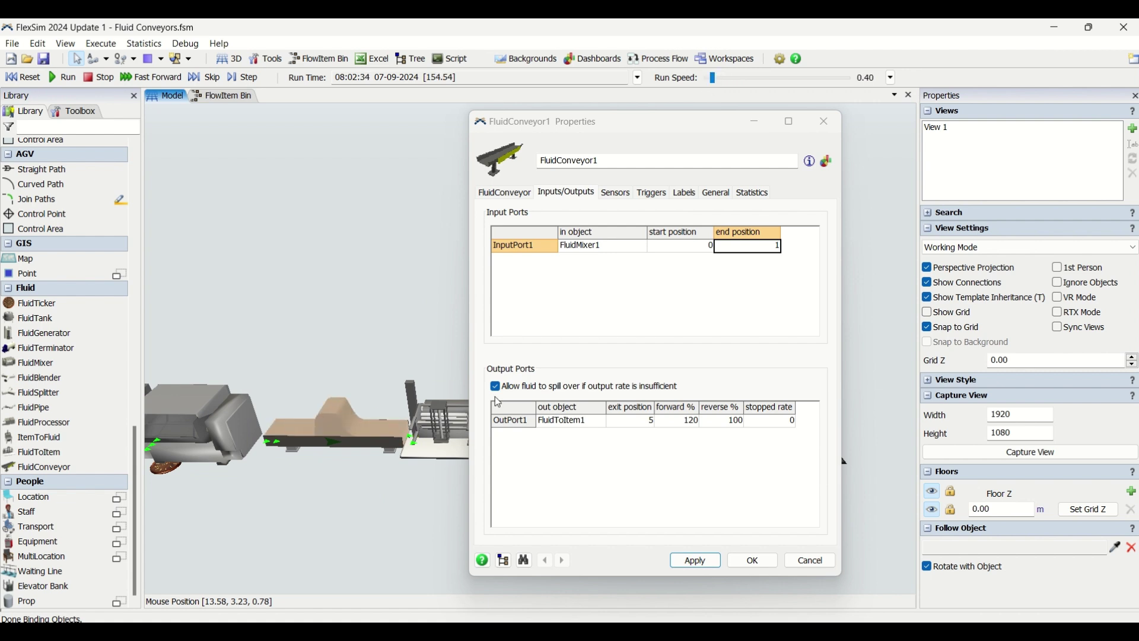
# - Examine the fluid moving along the conveyor against the output port's forward percentage
pyautogui.scroll(3, 345, 510)
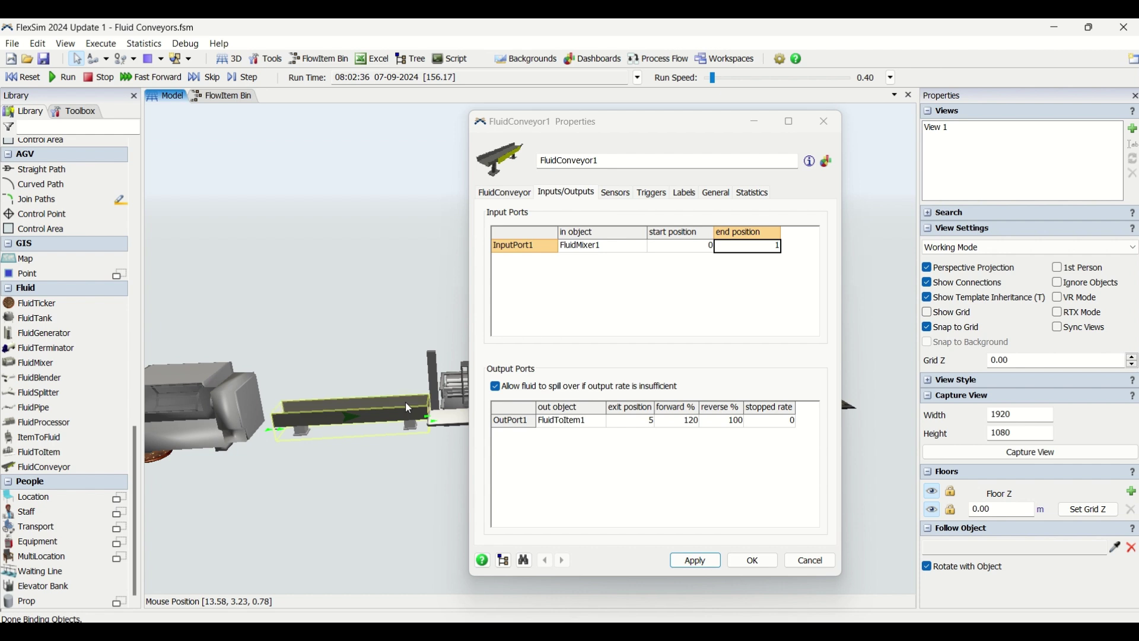
pyautogui.moveTo(406, 469); pyautogui.dragTo(365, 460, button='right')
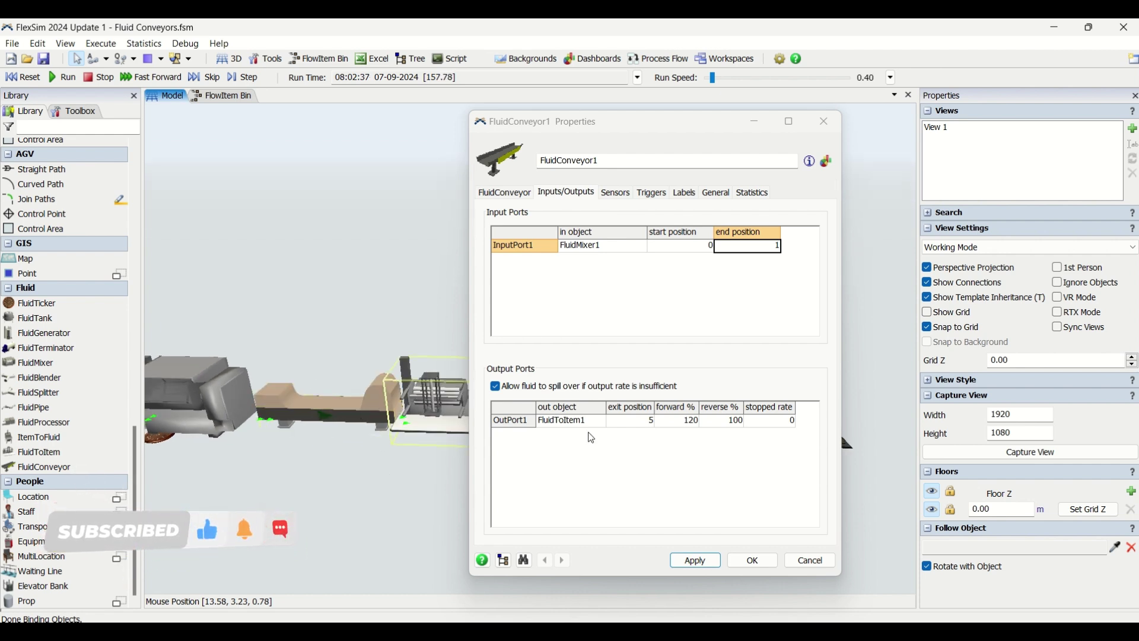
pyautogui.click(683, 422)
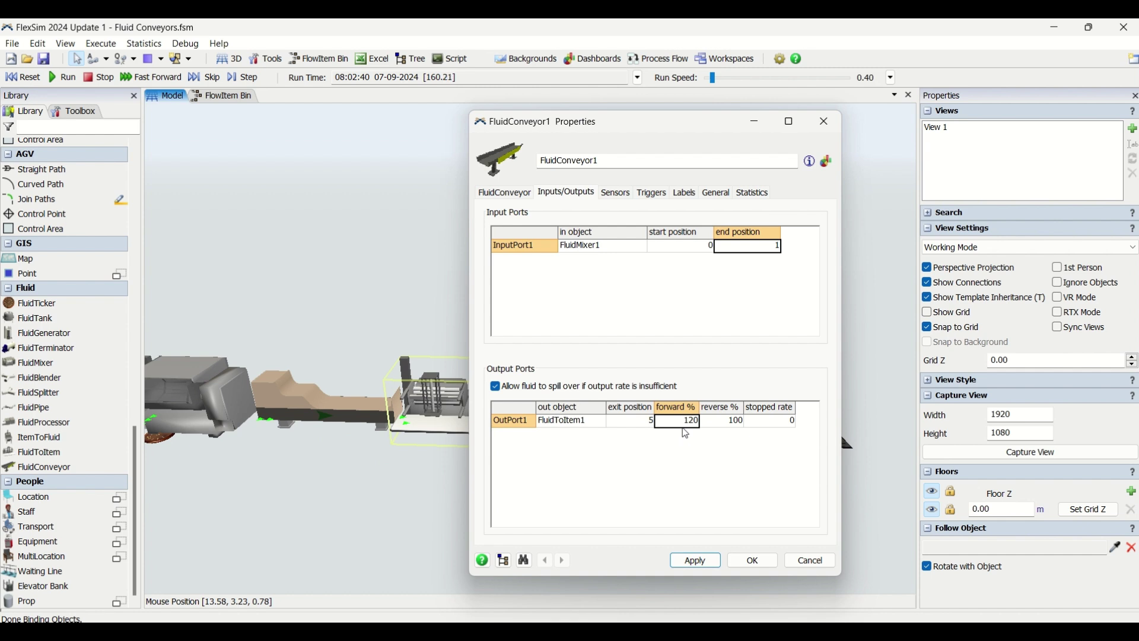
# - Examine the fluid's profile along the running conveyor from several angles, moving its properties window clear of the model
pyautogui.scroll(4, 253, 383)
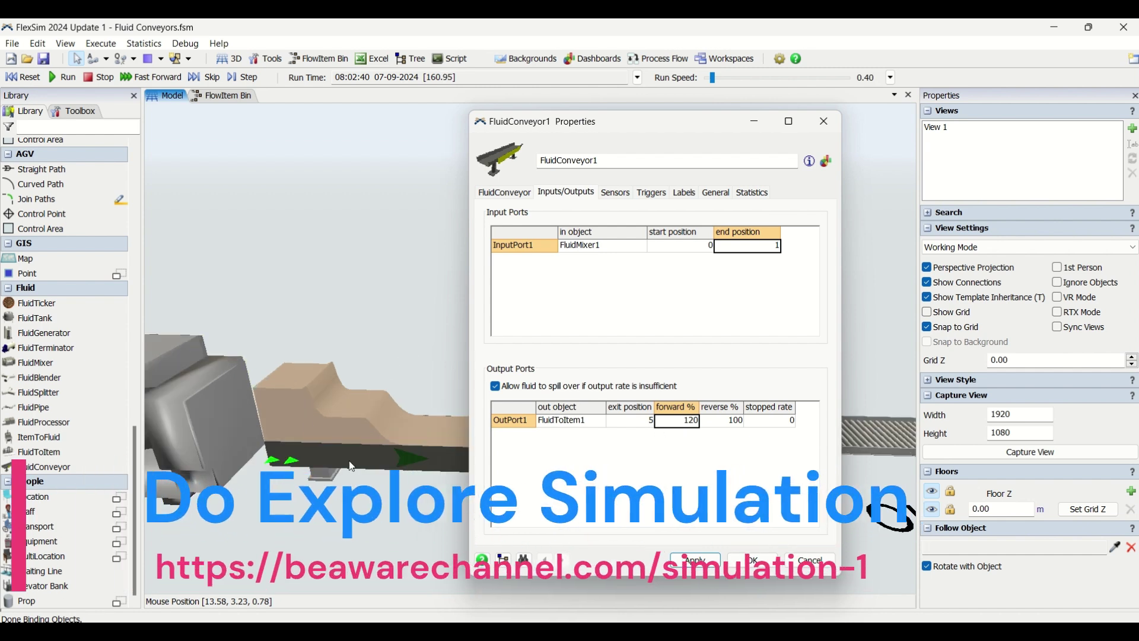
pyautogui.moveTo(406, 533); pyautogui.dragTo(201, 486)
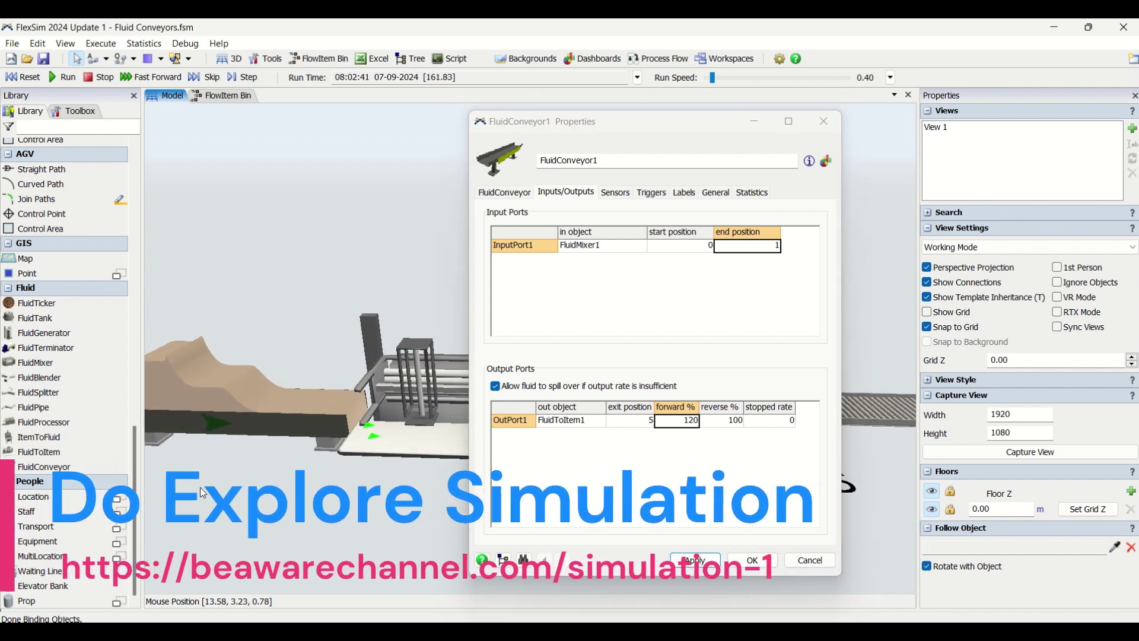
pyautogui.moveTo(246, 503); pyautogui.dragTo(432, 479, button='right')
pyautogui.moveTo(595, 118); pyautogui.dragTo(748, 126)
pyautogui.scroll(3, 389, 485)
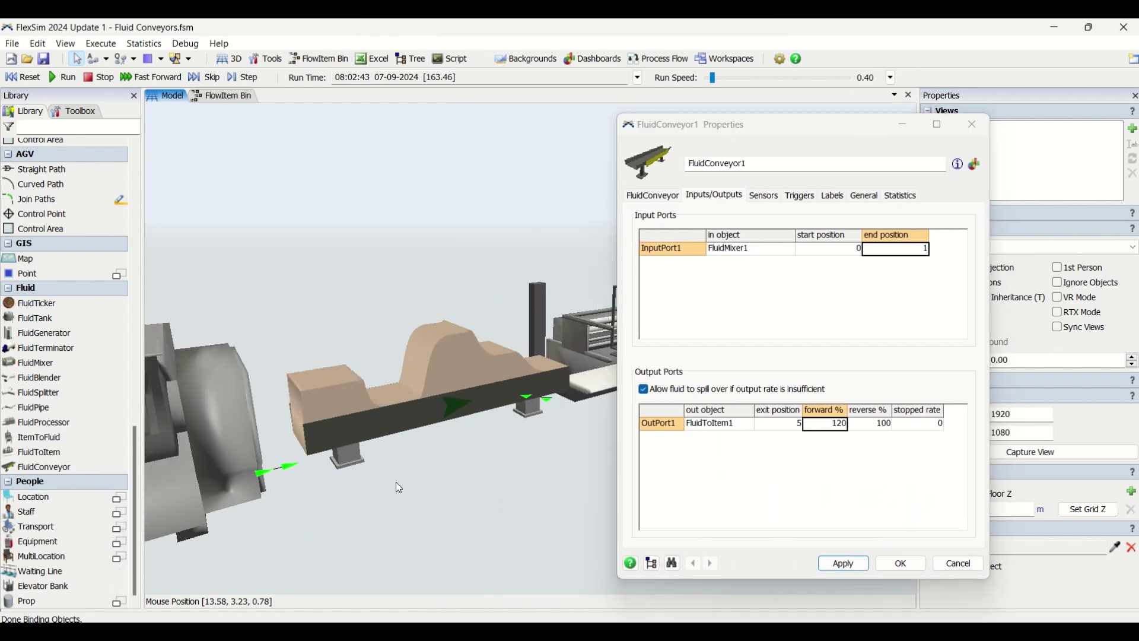
pyautogui.scroll(-2, 396, 483)
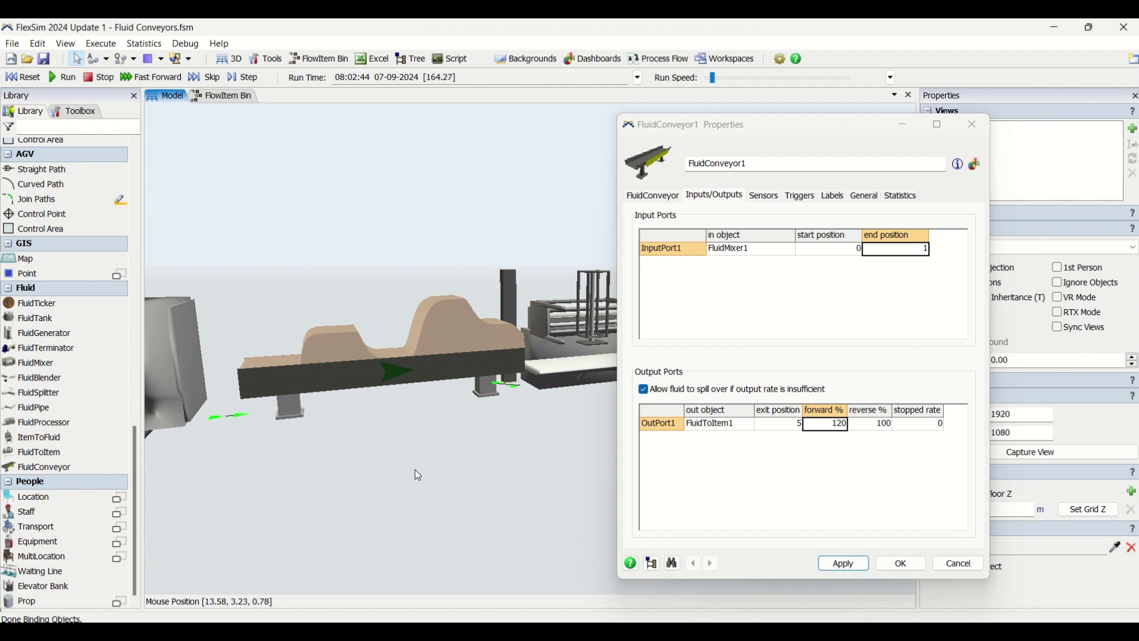
pyautogui.moveTo(418, 470); pyautogui.dragTo(497, 347, button='right')
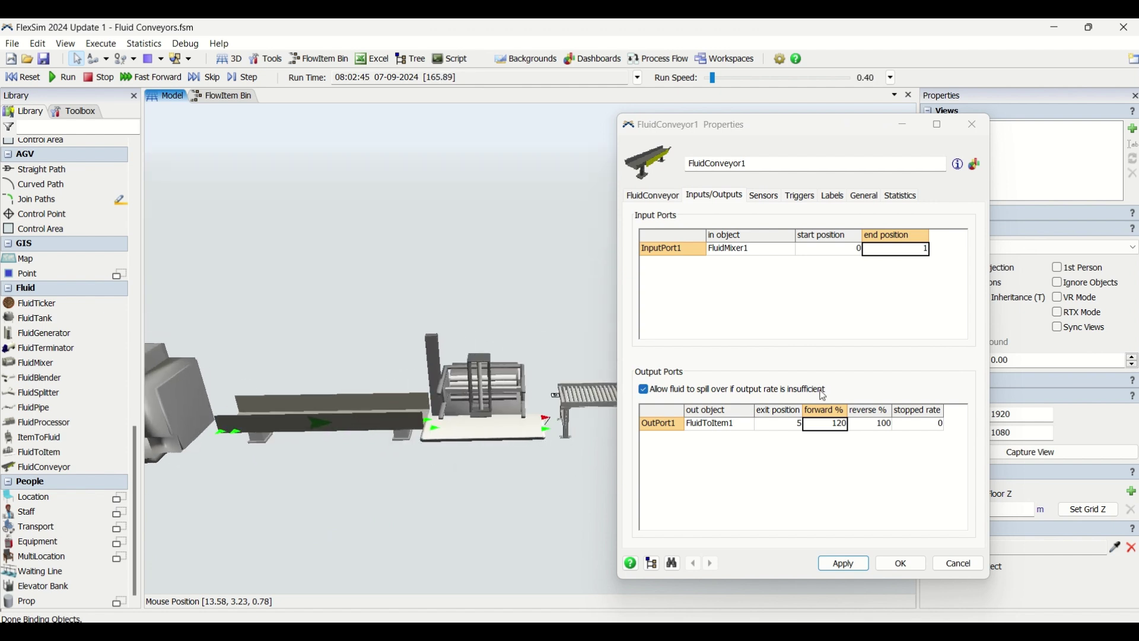
# - Set the fluid conveyor output port's forward percentage to 100 and apply it
pyautogui.write('100')
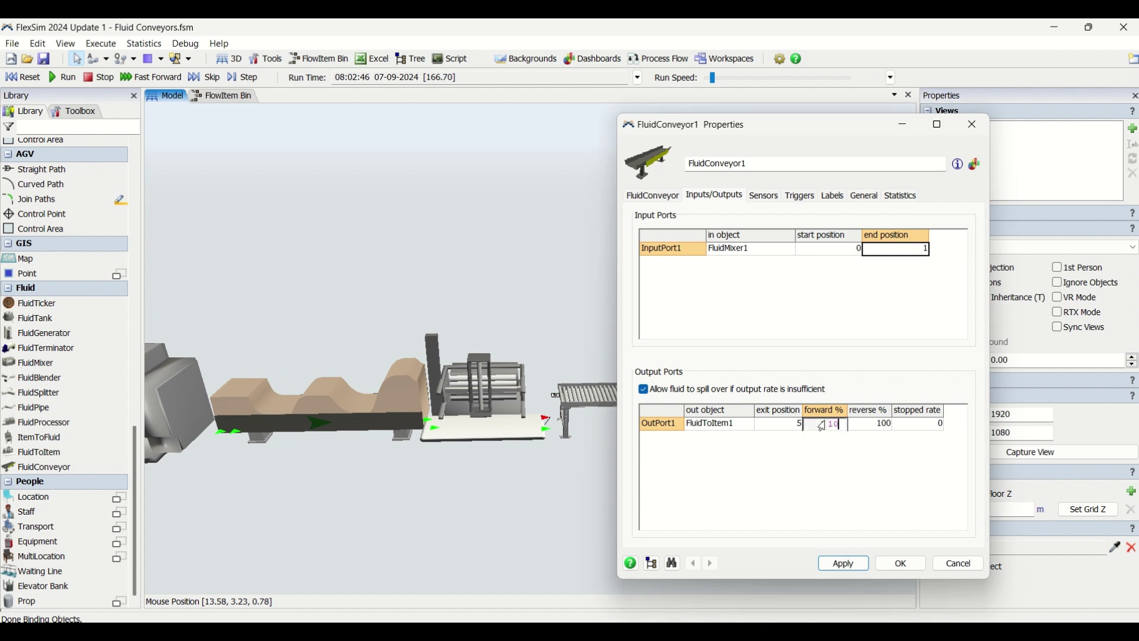
pyautogui.click(861, 502)
pyautogui.click(846, 563)
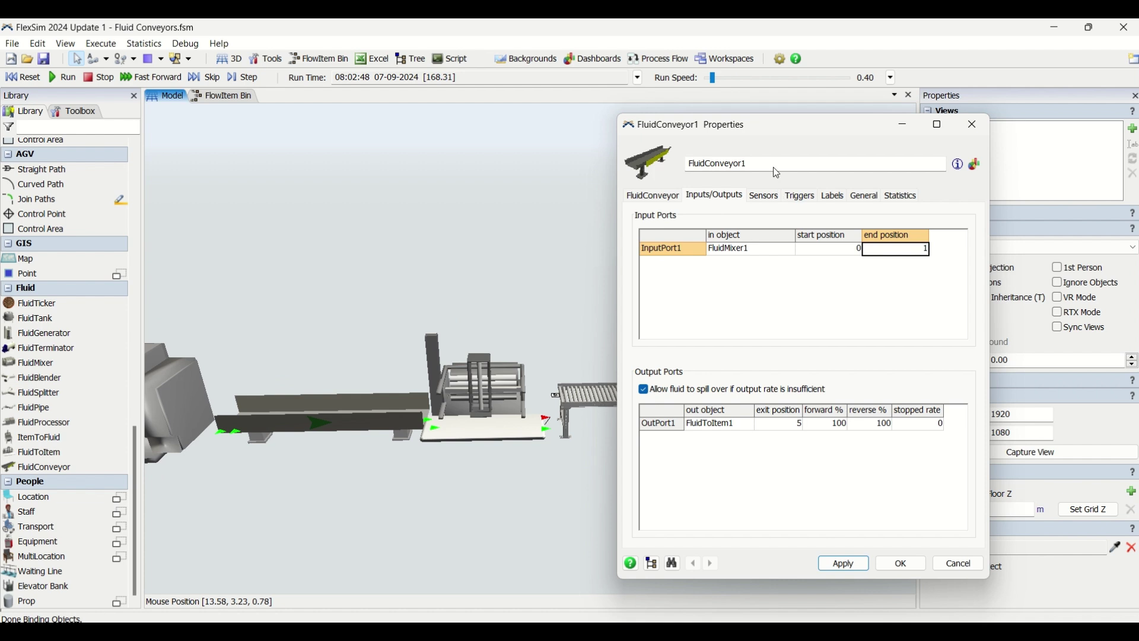
pyautogui.moveTo(754, 130); pyautogui.dragTo(651, 131)
pyautogui.click(726, 425)
pyautogui.click(771, 426)
# - Add a sensor to the fluid conveyor and rerun the model from the start, raising the run speed to 37.35
pyautogui.click(654, 199)
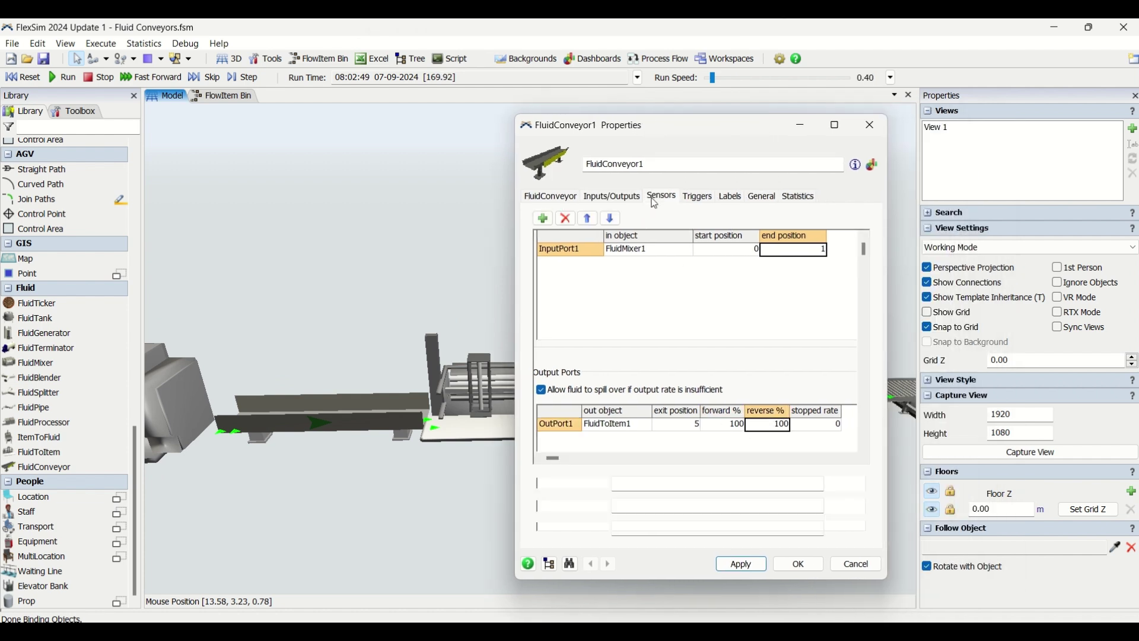
pyautogui.click(545, 221)
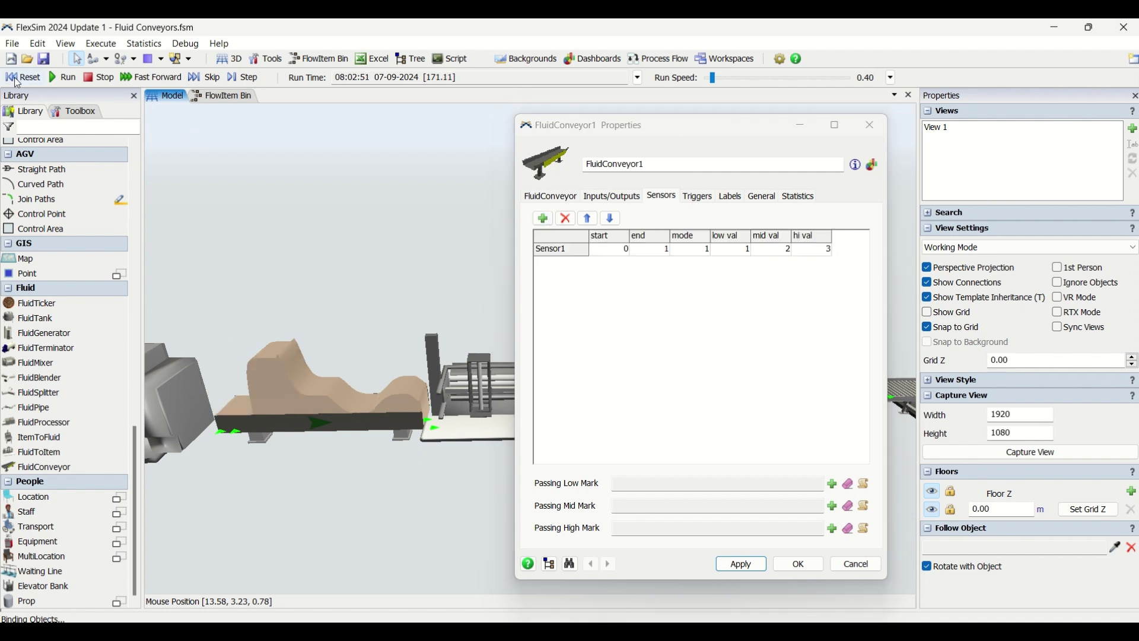
pyautogui.click(22, 77)
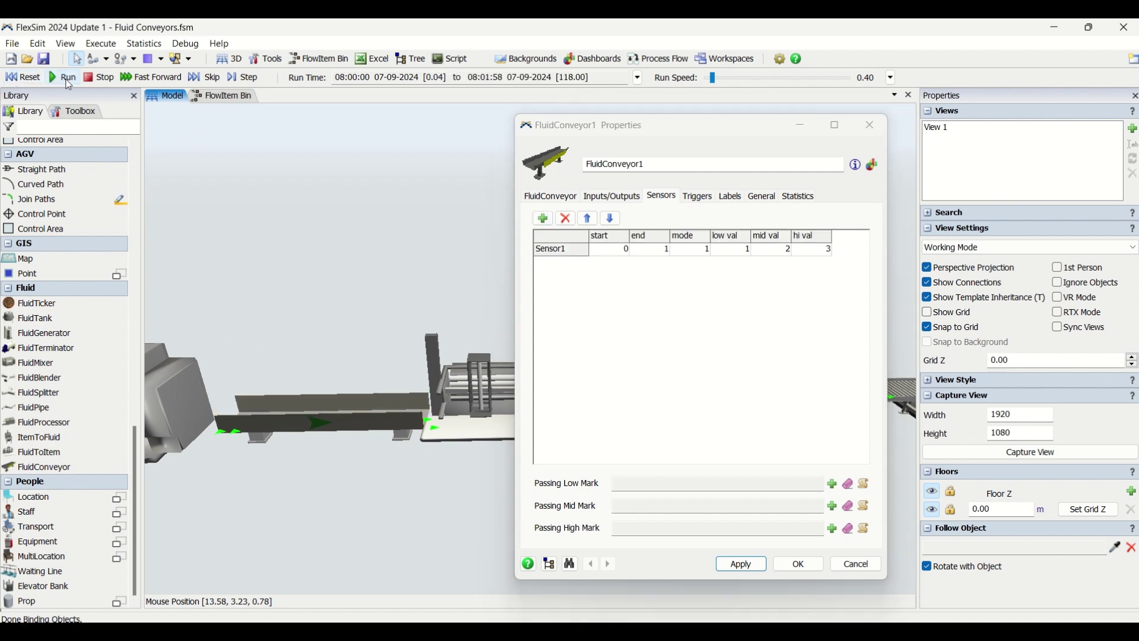
pyautogui.click(745, 79)
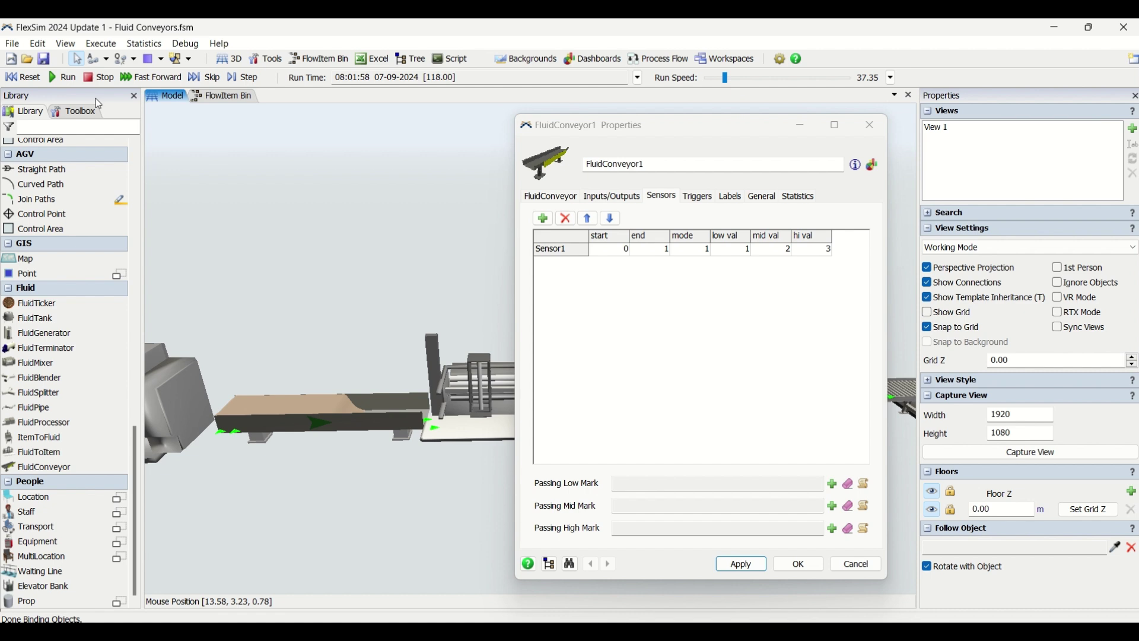
# - Examine the new sensor's start, end and mode settings
pyautogui.click(611, 250)
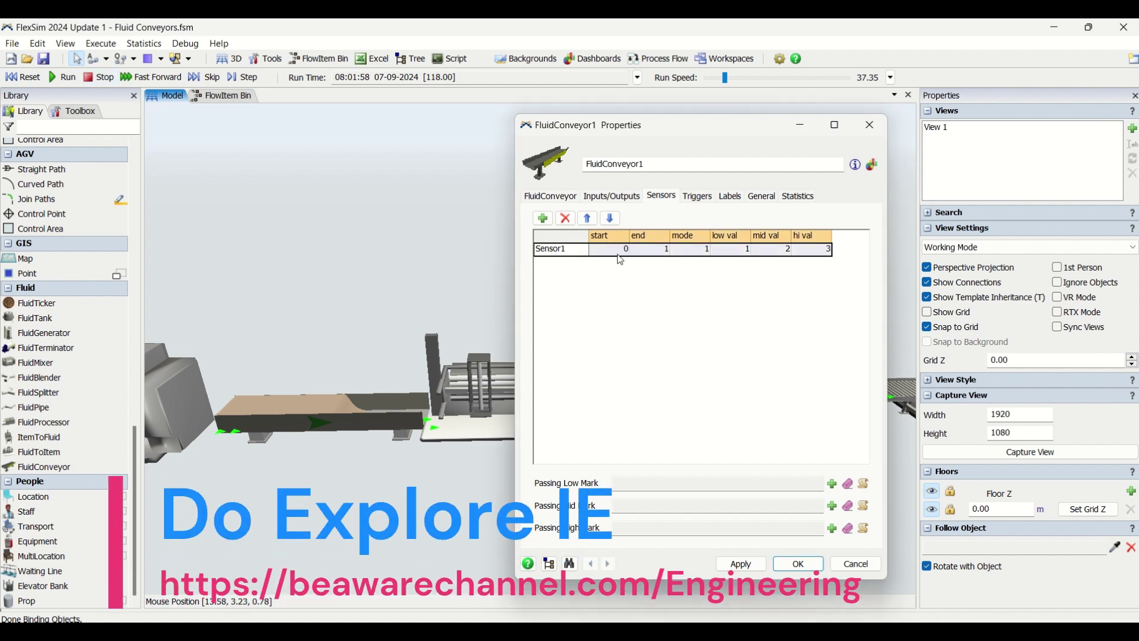
pyautogui.click(664, 251)
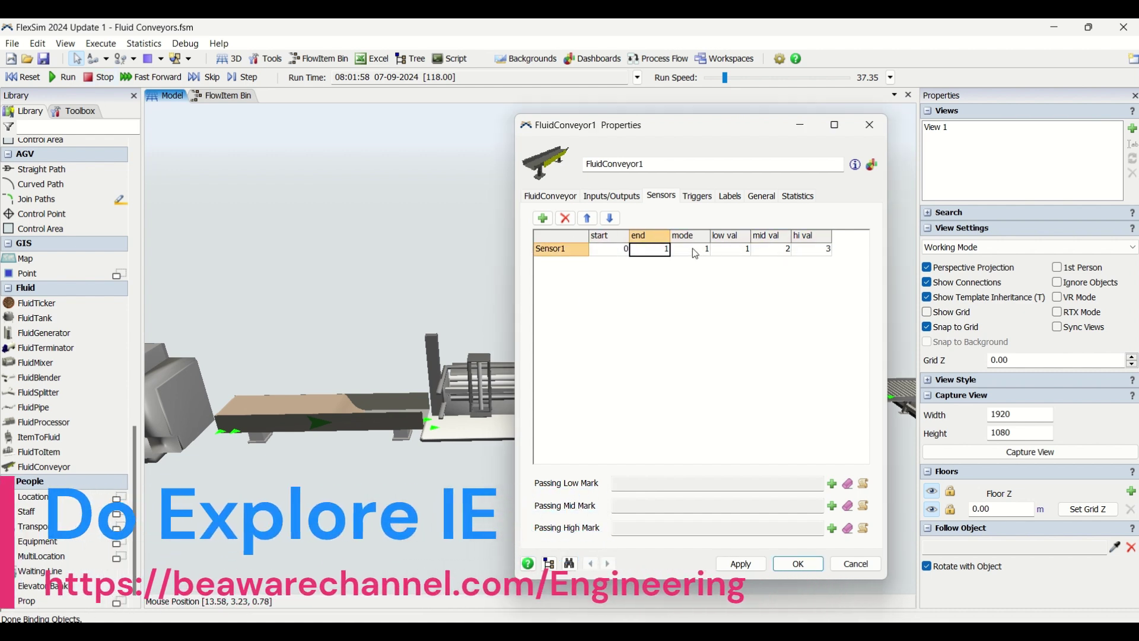
pyautogui.click(693, 250)
pyautogui.click(693, 250)
pyautogui.click(702, 315)
pyautogui.click(622, 255)
pyautogui.click(660, 256)
pyautogui.click(626, 254)
pyautogui.click(652, 256)
# - Compare the sensor's start and end settings with the start and end positions of the conveyor's input port
pyautogui.click(613, 197)
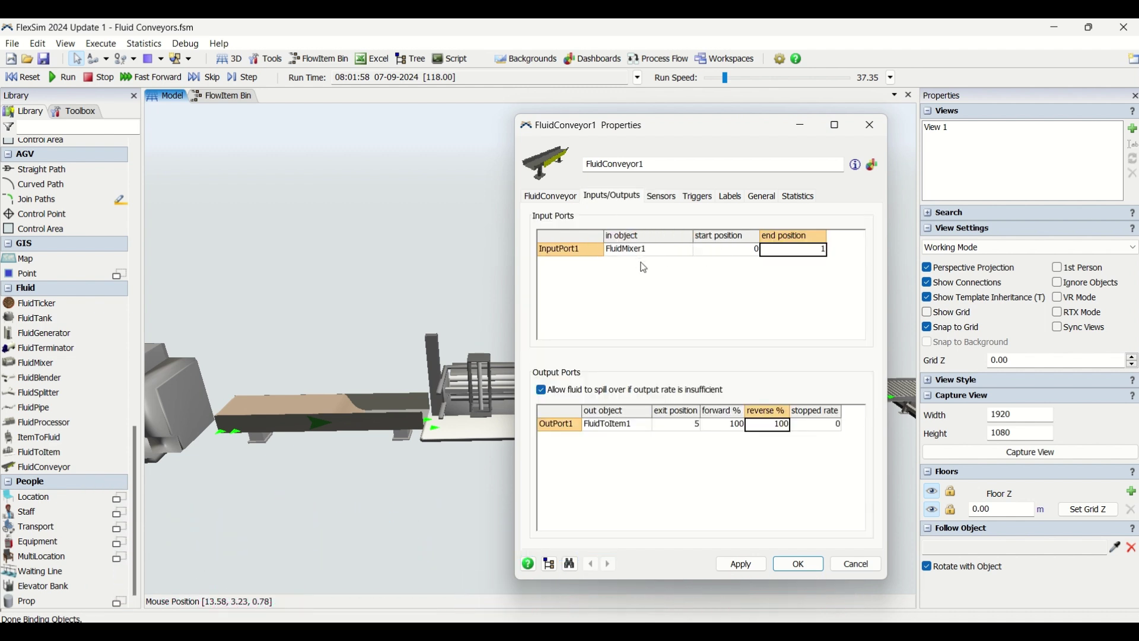
pyautogui.click(754, 258)
pyautogui.click(793, 254)
pyautogui.click(657, 197)
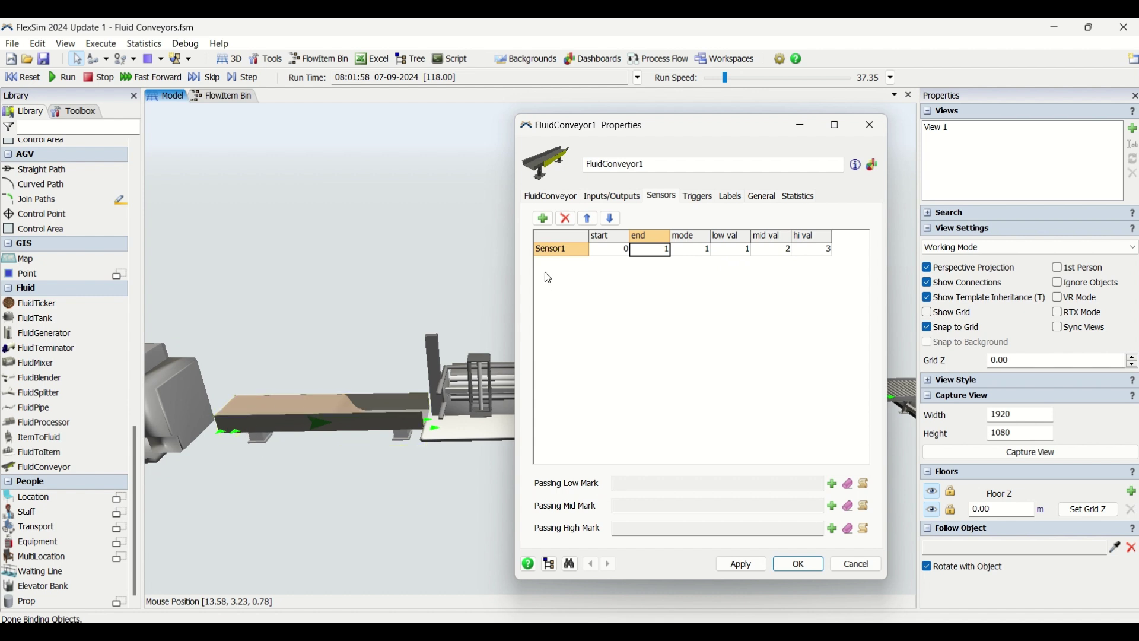
pyautogui.click(565, 252)
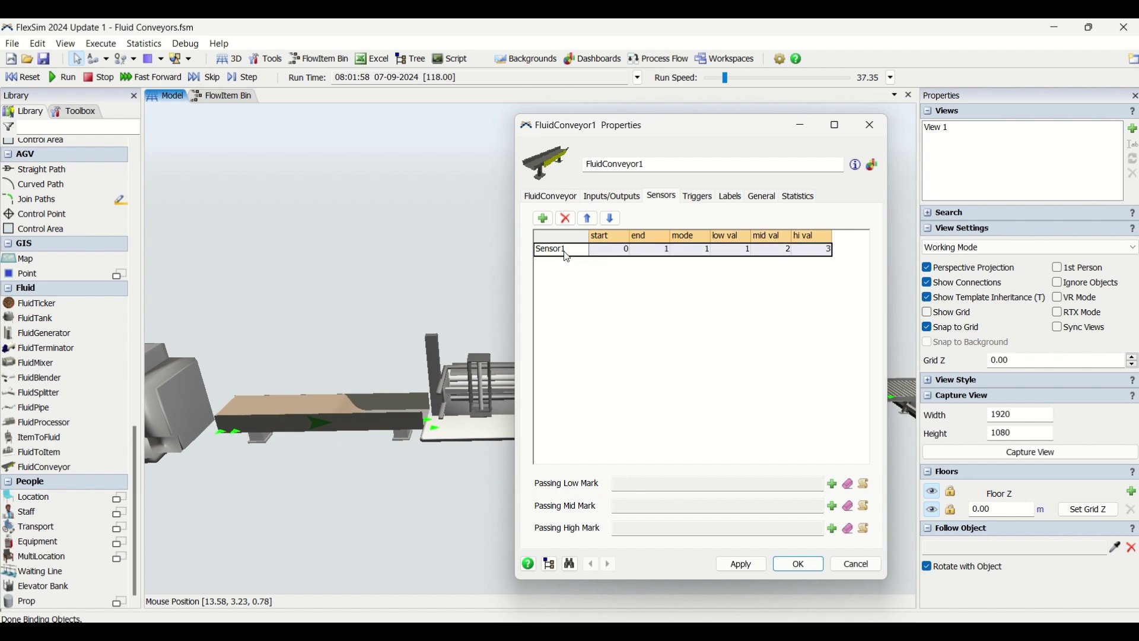
pyautogui.click(628, 273)
pyautogui.click(618, 250)
pyautogui.click(649, 251)
pyautogui.click(599, 251)
pyautogui.click(642, 252)
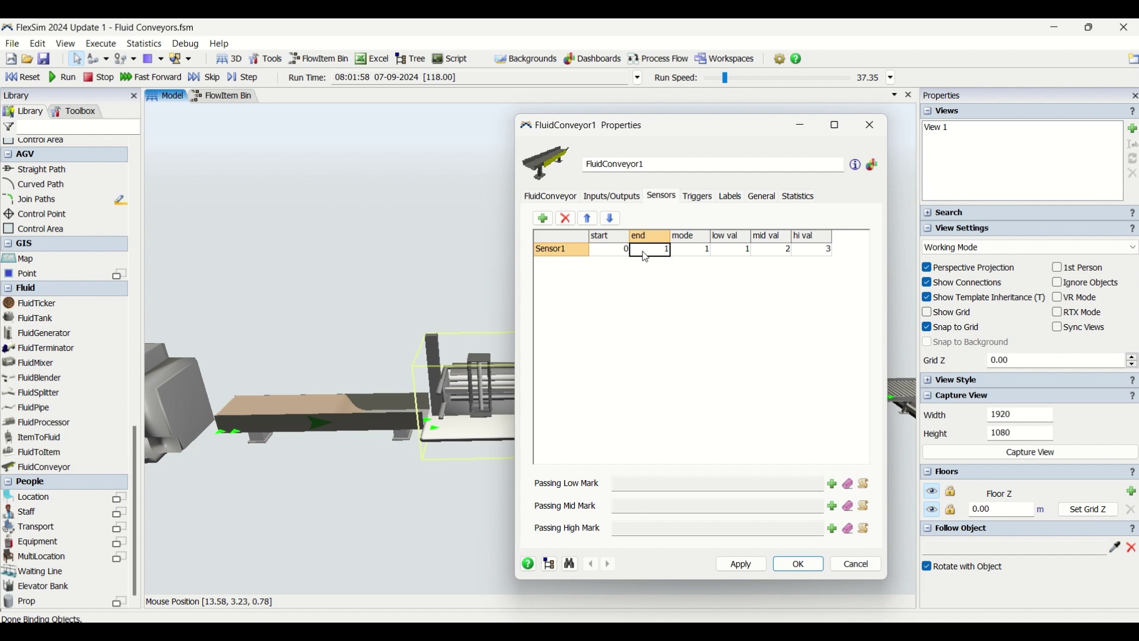
# - Try the Peak Height mode on the conveyor's sensor and return the mode to Volume
pyautogui.doubleClick(692, 251)
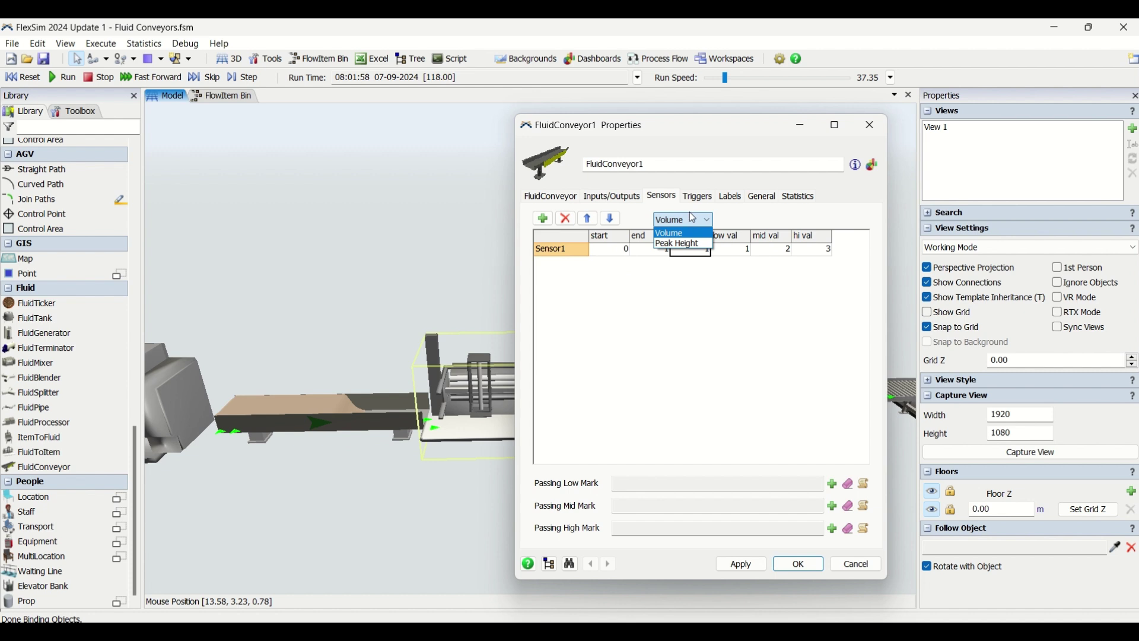
pyautogui.click(698, 235)
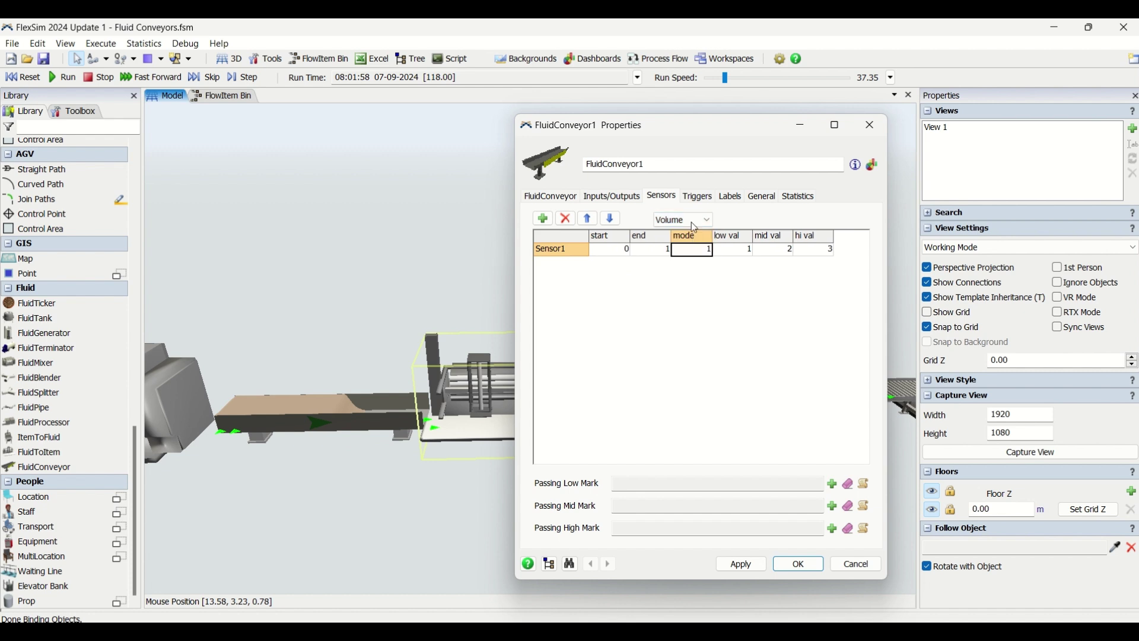
pyautogui.click(686, 244)
pyautogui.click(708, 277)
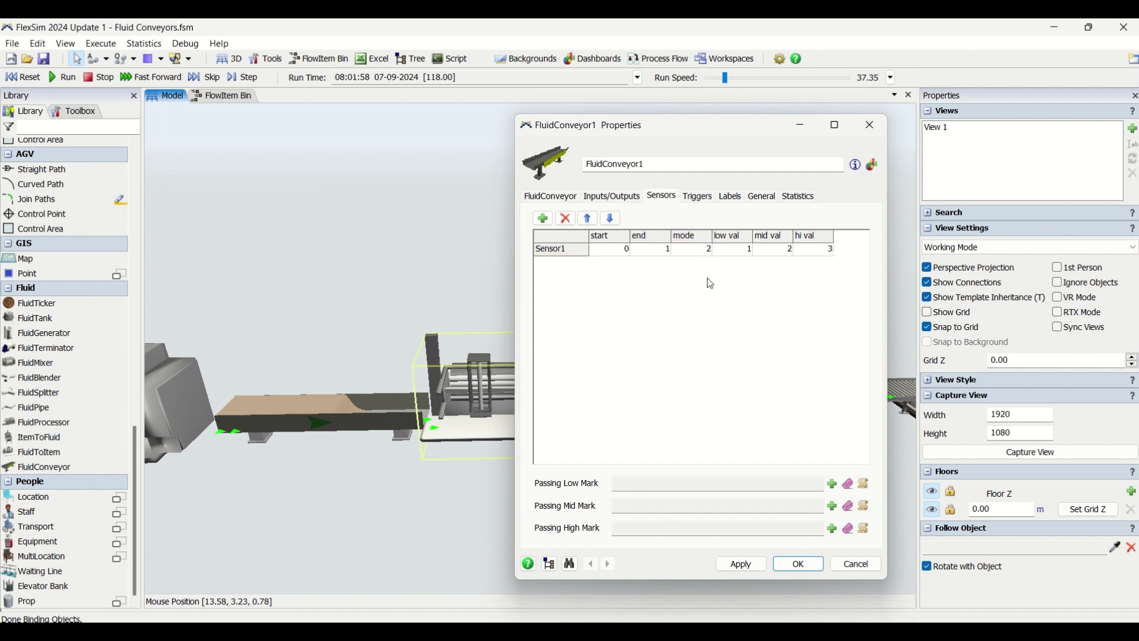
pyautogui.click(696, 249)
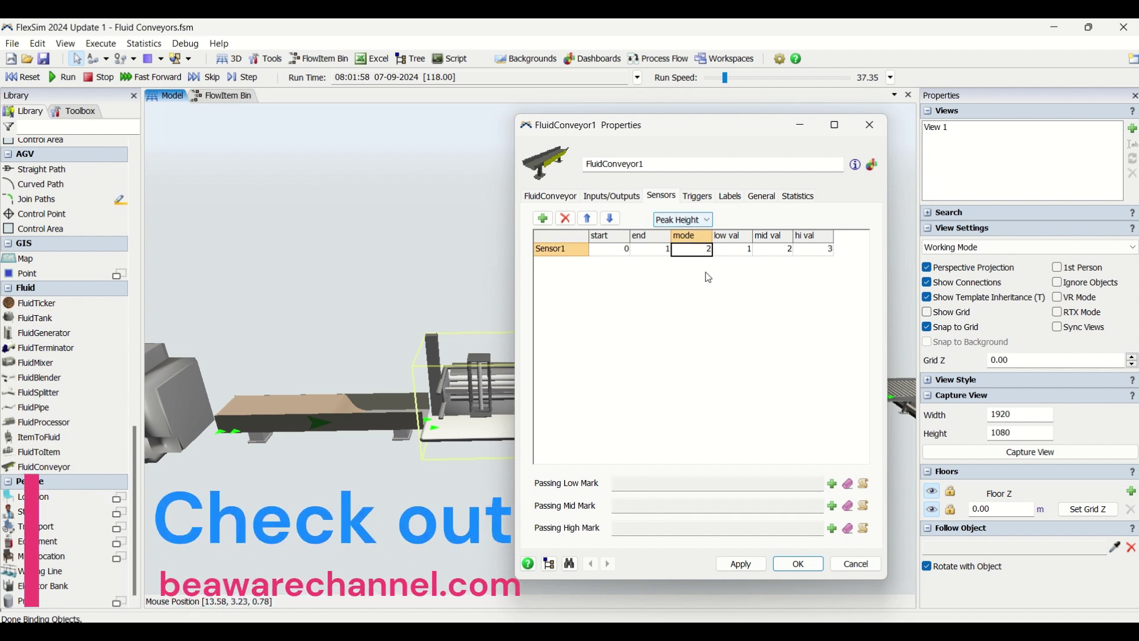
pyautogui.click(688, 220)
pyautogui.click(691, 235)
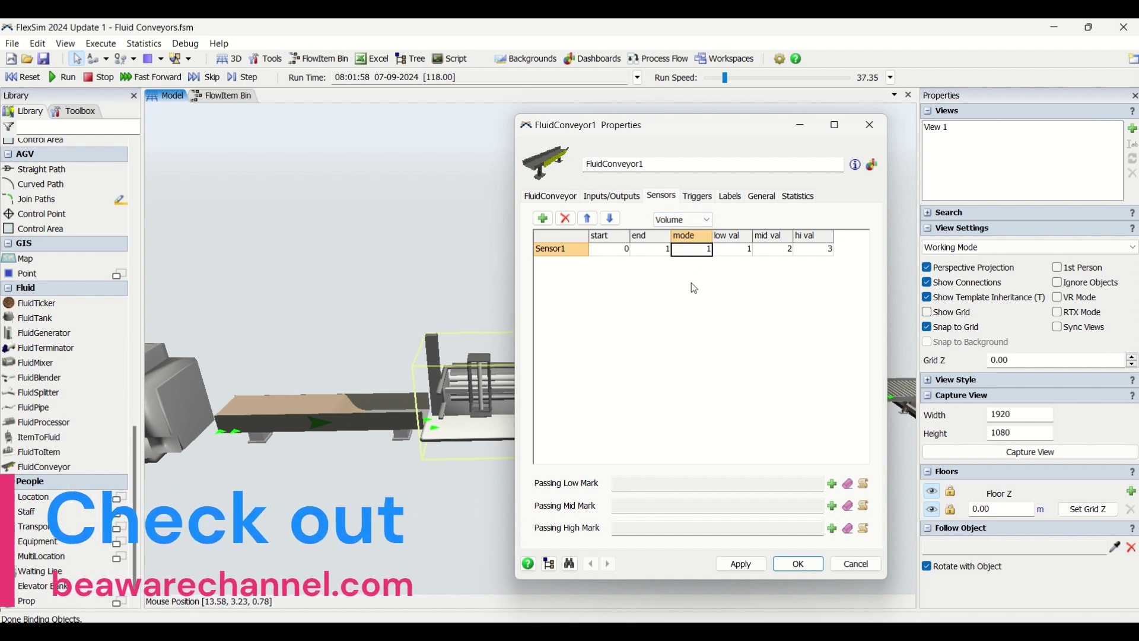
pyautogui.click(692, 282)
pyautogui.click(710, 252)
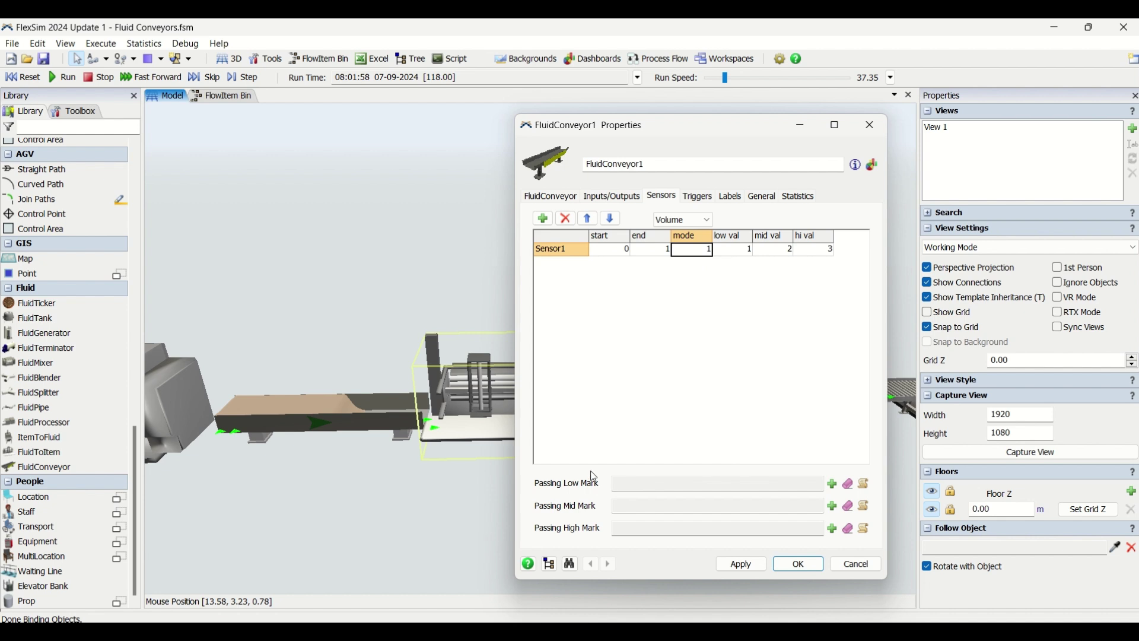
# - Review the preset actions offered for the sensor's Passing Low Mark and Passing Mid Mark triggers without adding any
pyautogui.click(734, 399)
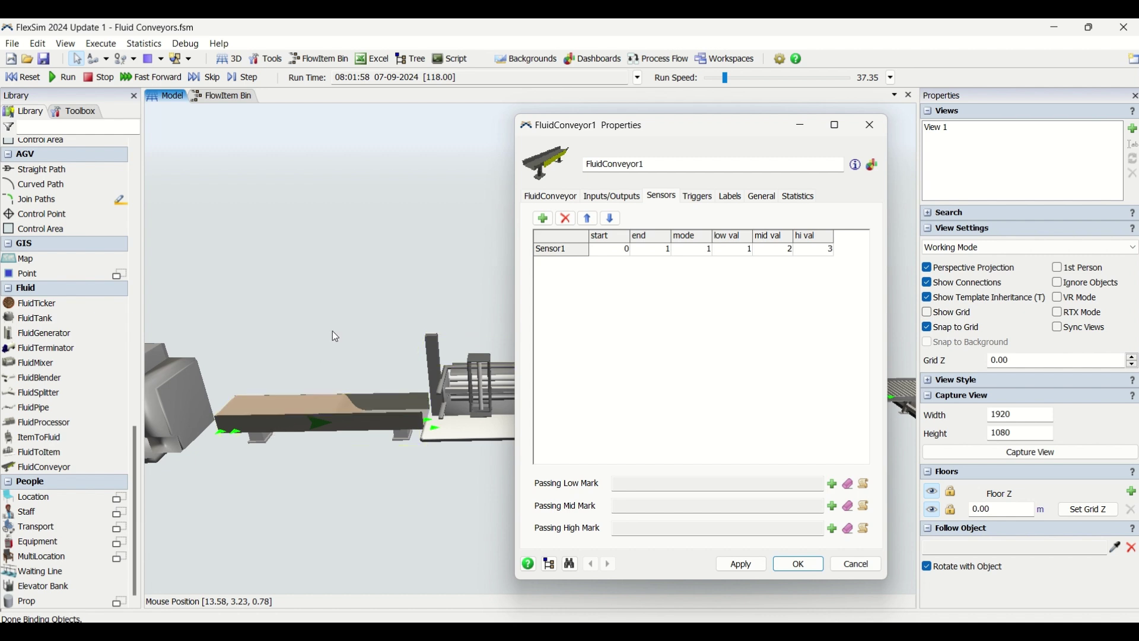
pyautogui.click(838, 486)
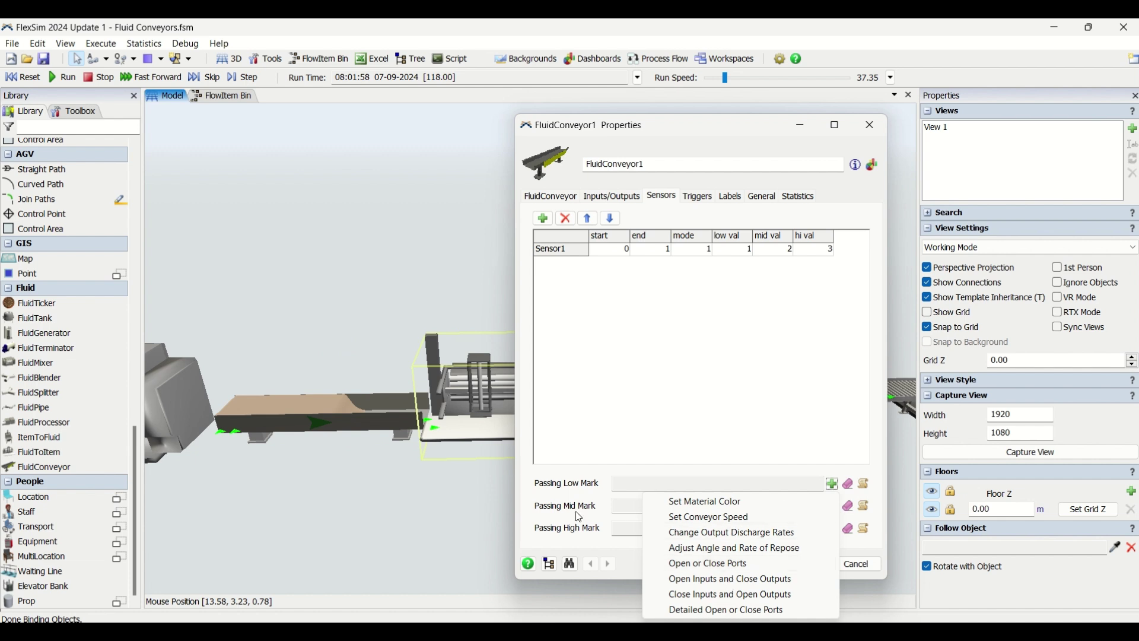
pyautogui.click(369, 457)
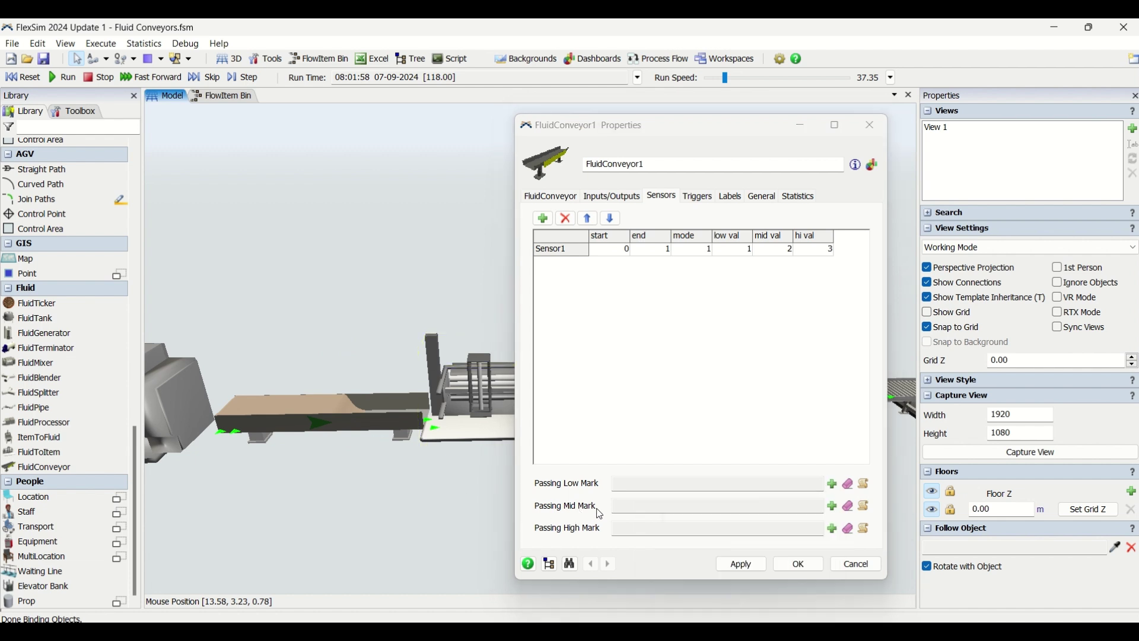
pyautogui.click(833, 506)
pyautogui.click(768, 354)
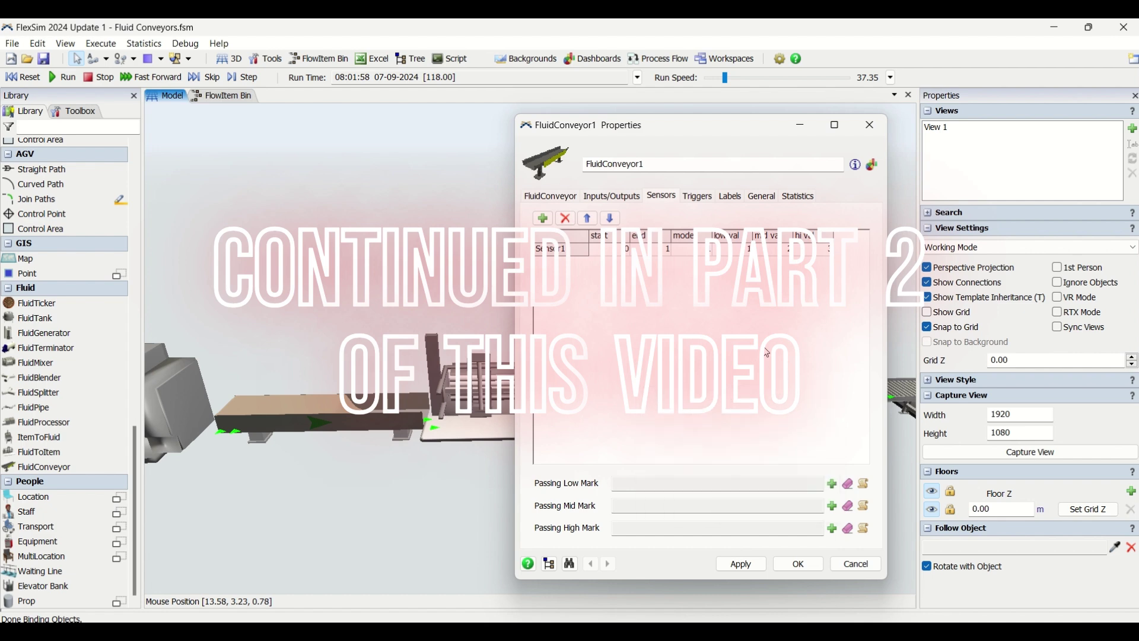
# - Examine the sensor's low, mid and high mark values
pyautogui.moveTo(742, 257); pyautogui.dragTo(809, 258)
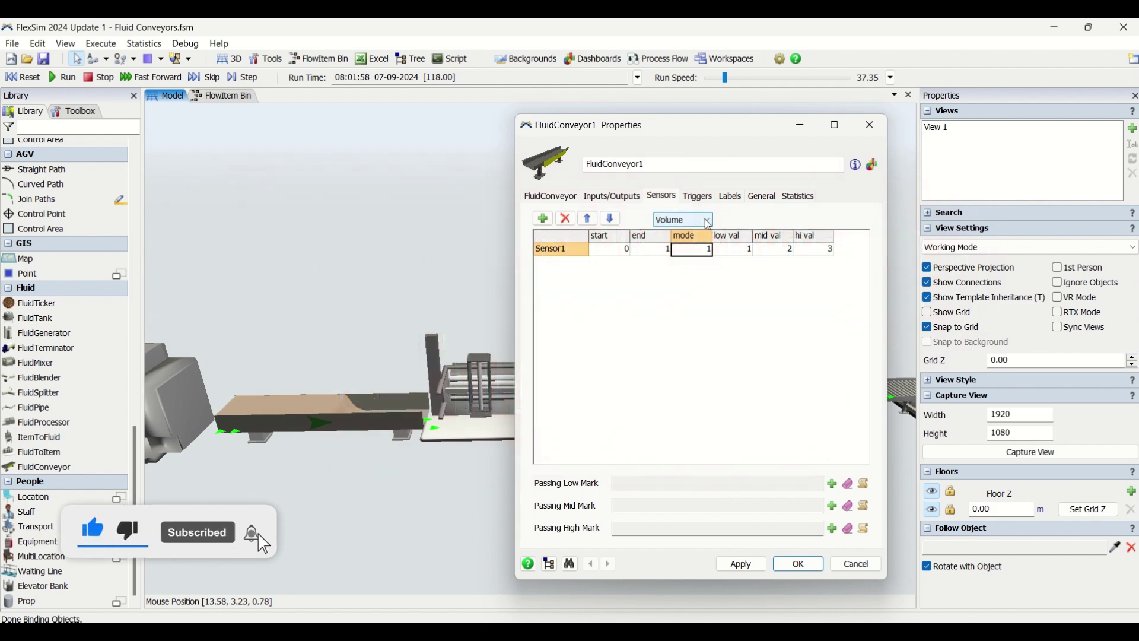
pyautogui.click(745, 254)
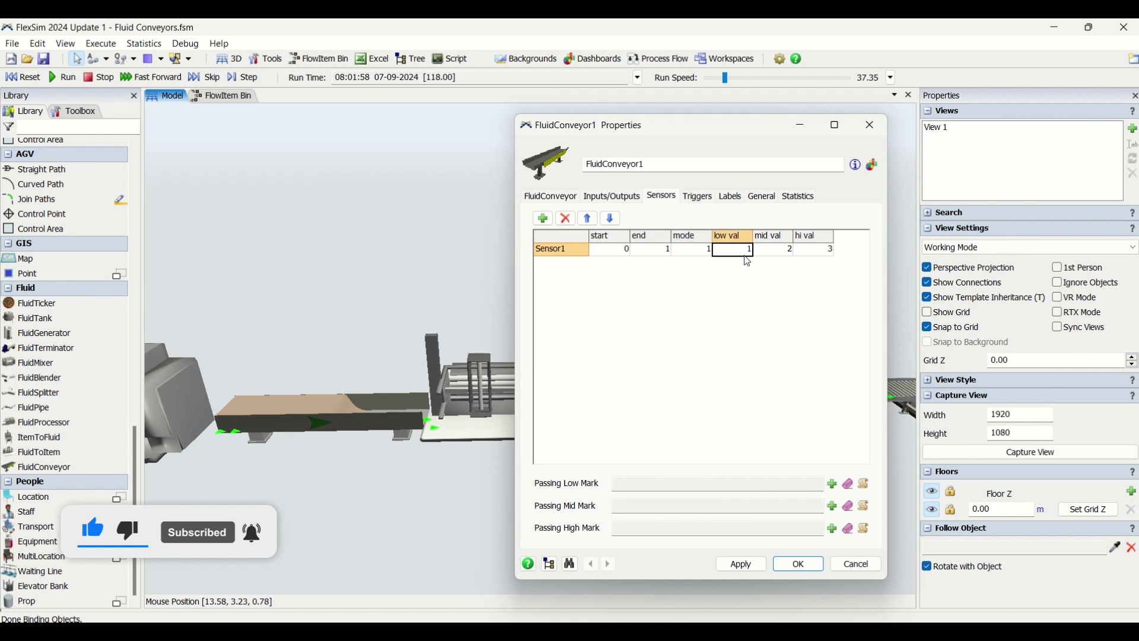
pyautogui.click(775, 253)
pyautogui.click(806, 253)
pyautogui.click(741, 254)
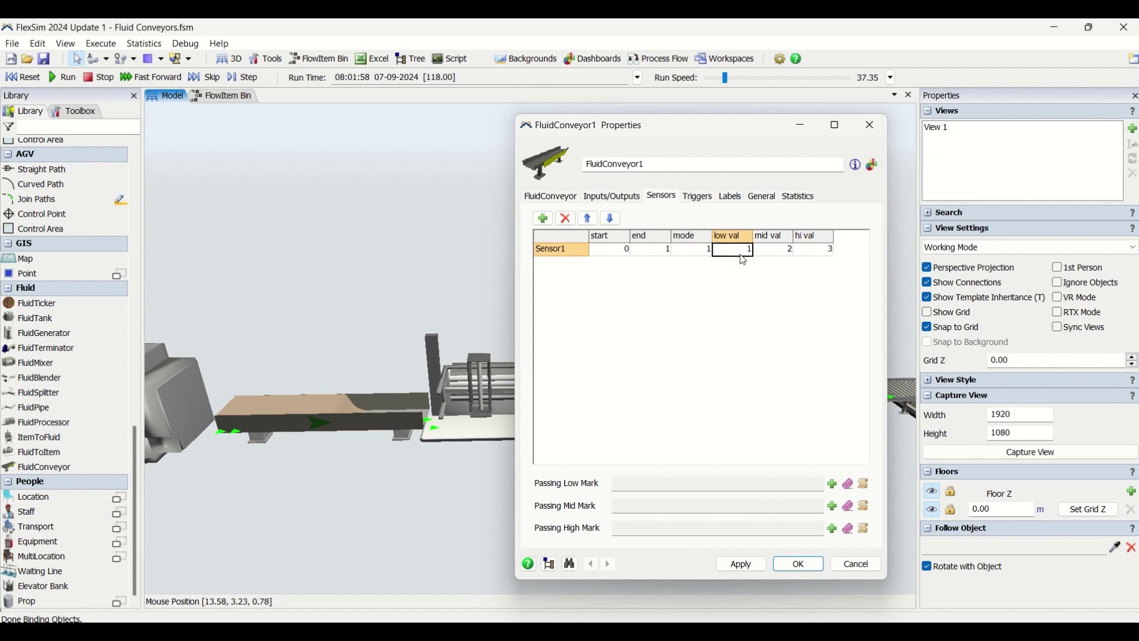
pyautogui.click(824, 254)
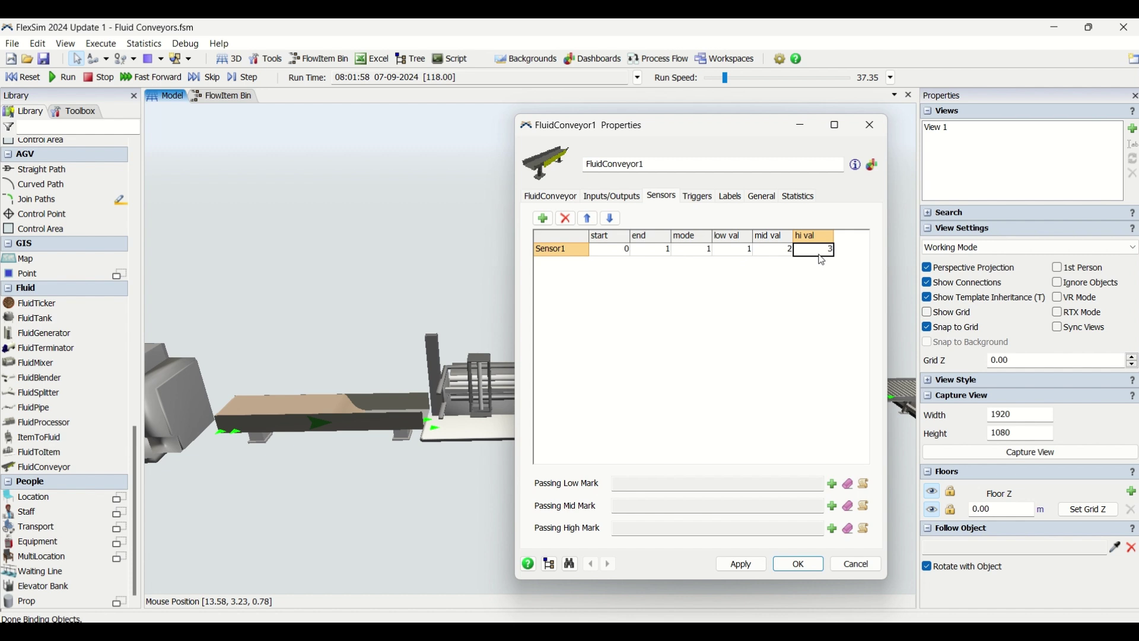
# - Set the conveyor sensor's mode to Peak Height
pyautogui.click(704, 251)
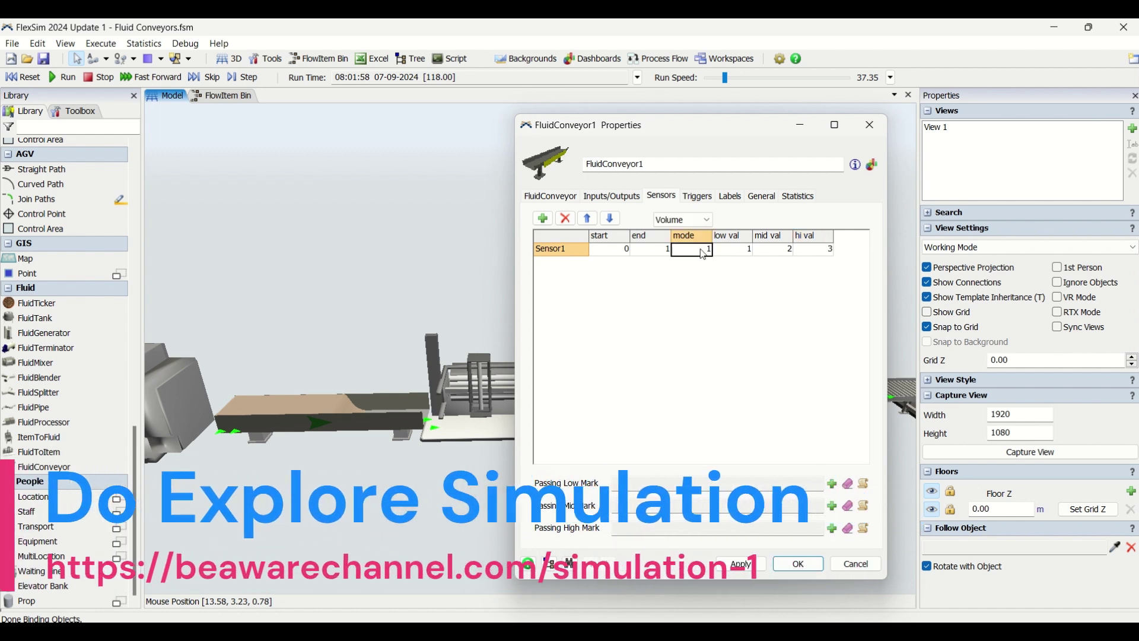
pyautogui.click(684, 220)
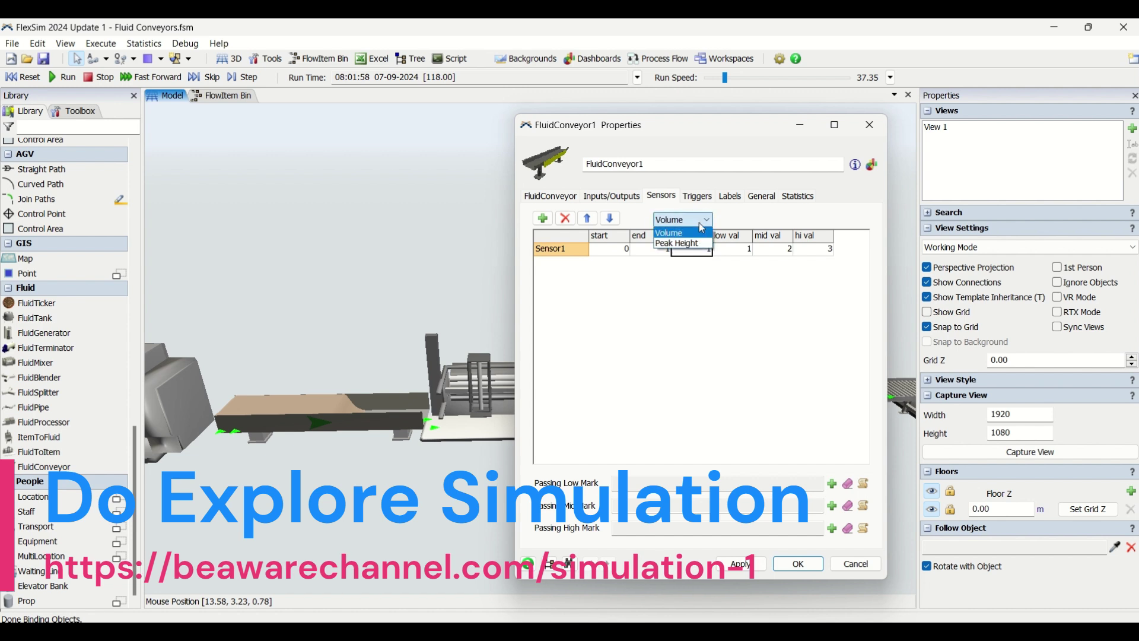
pyautogui.click(373, 431)
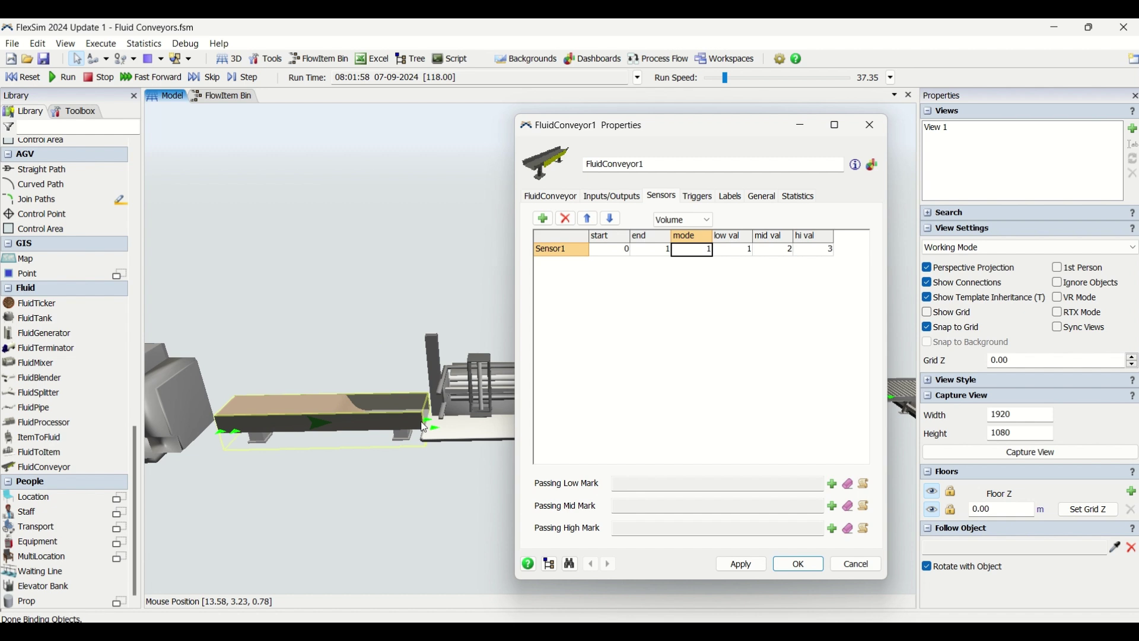
pyautogui.click(695, 225)
pyautogui.click(698, 248)
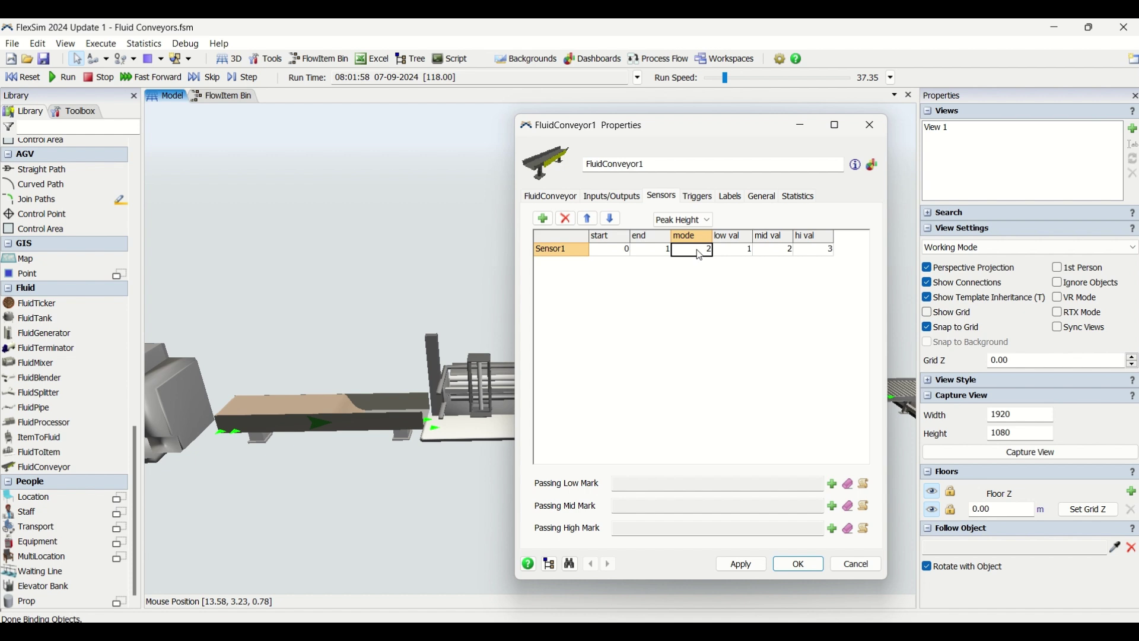
# - Review the fluid conveyor's triggers and the trigger types offered for it without adding any
pyautogui.click(700, 197)
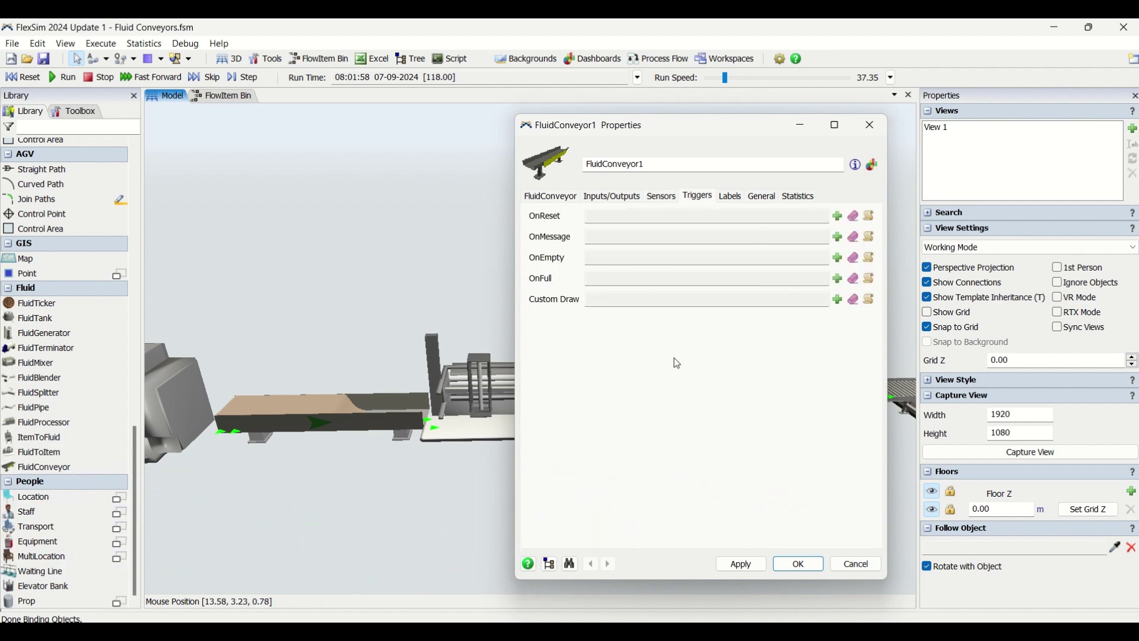
pyautogui.click(396, 409)
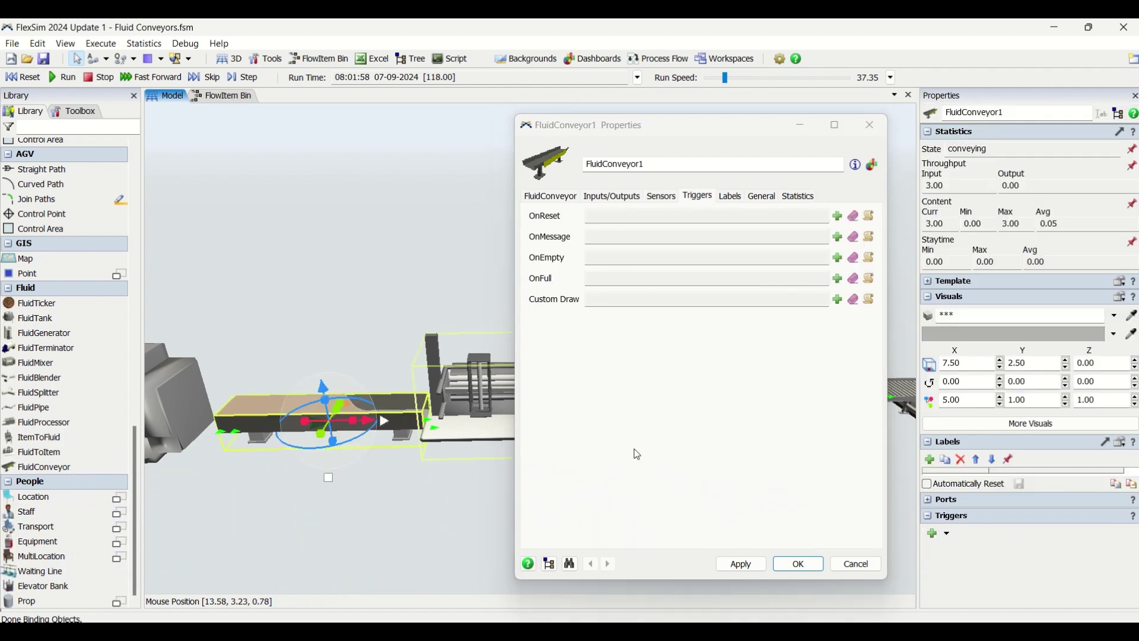
pyautogui.click(946, 537)
pyautogui.click(725, 391)
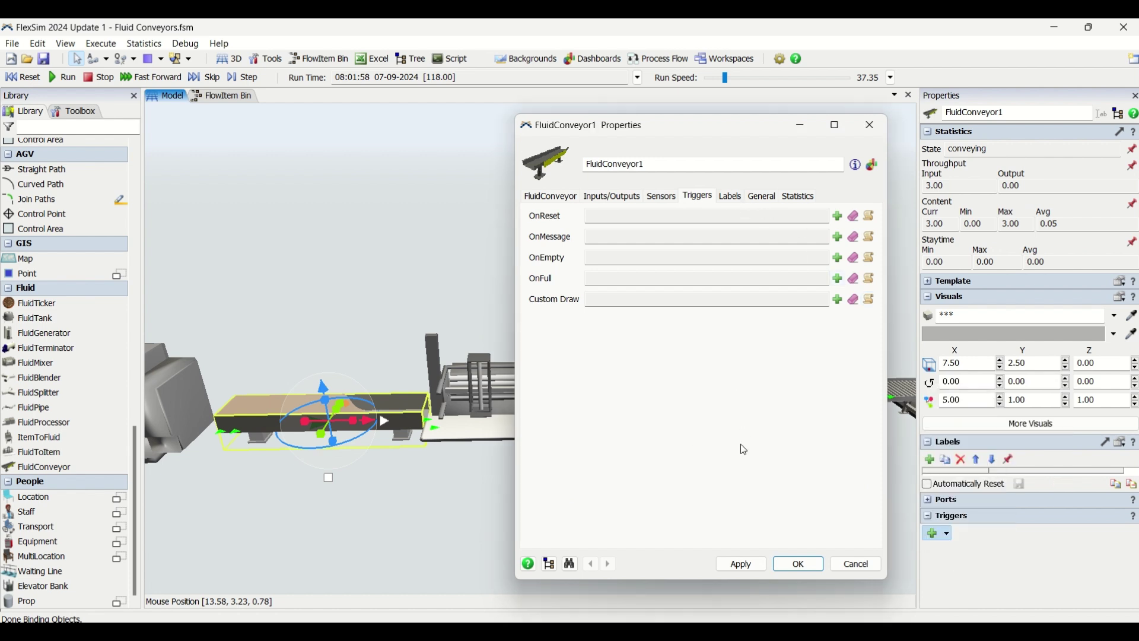
# - Review the conveyor's labels, general settings and statistics pages, and accept its properties
pyautogui.click(734, 198)
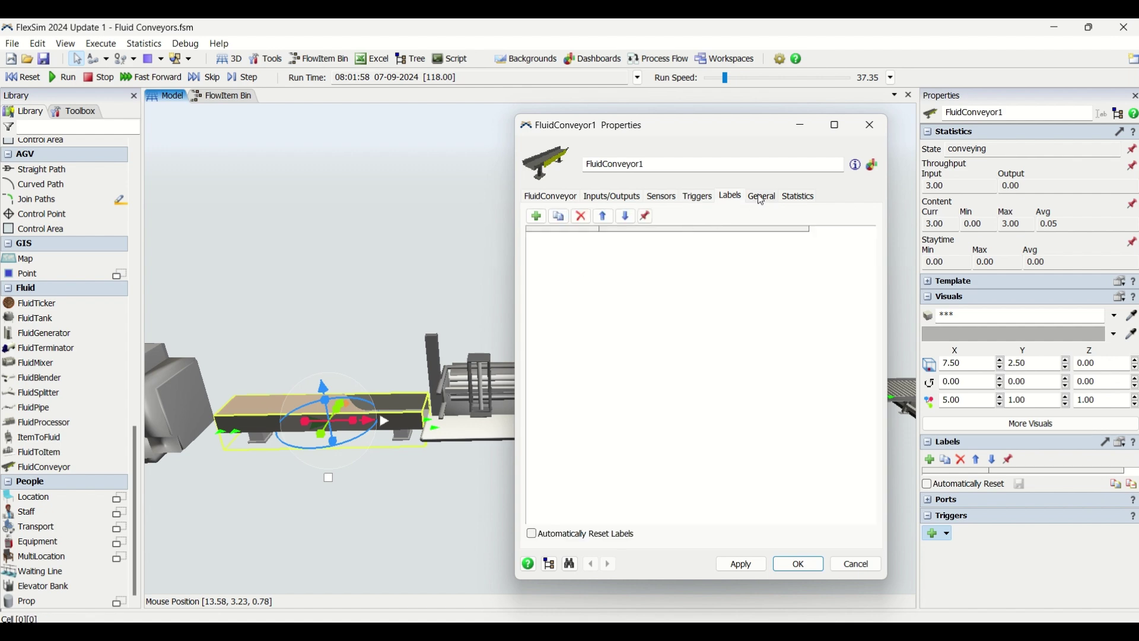
pyautogui.scroll(5, 82, 292)
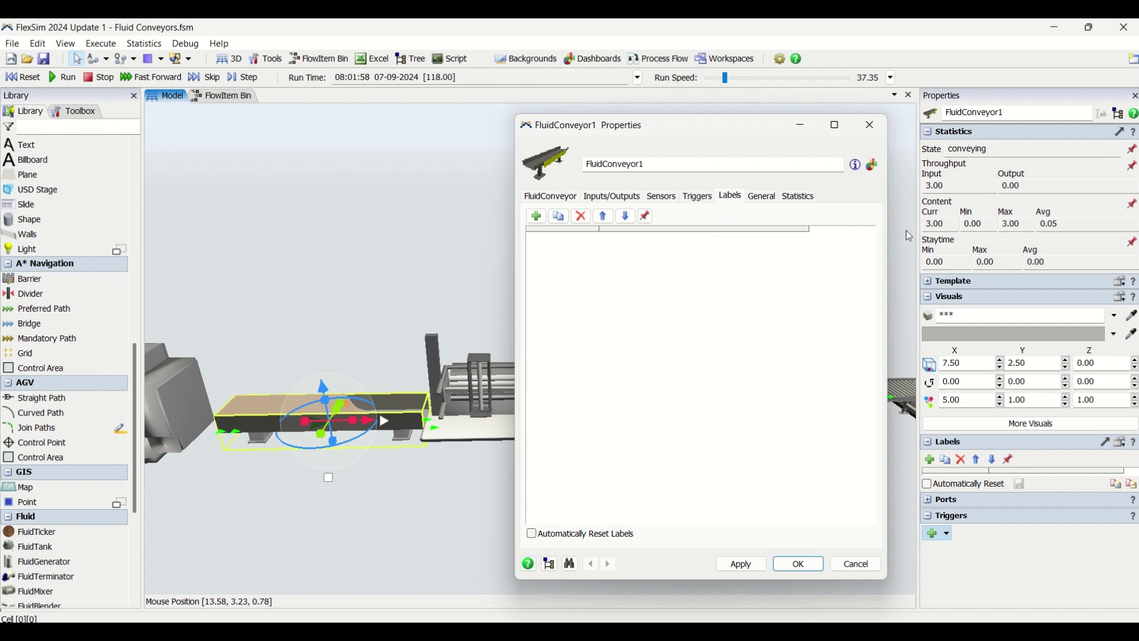
pyautogui.click(763, 196)
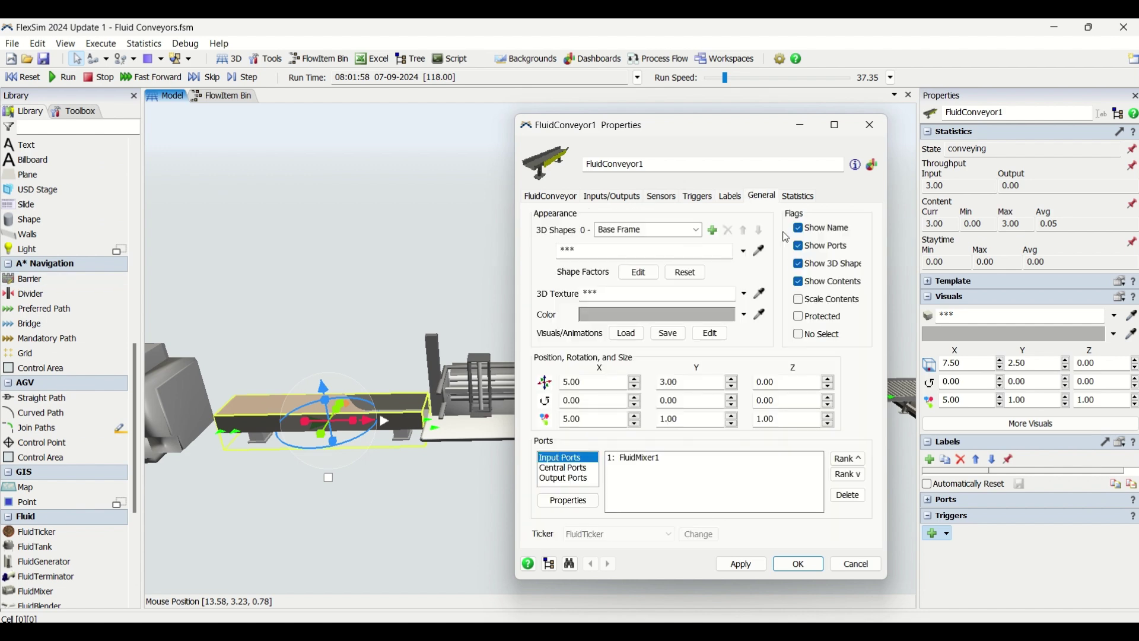
pyautogui.click(801, 199)
pyautogui.click(805, 567)
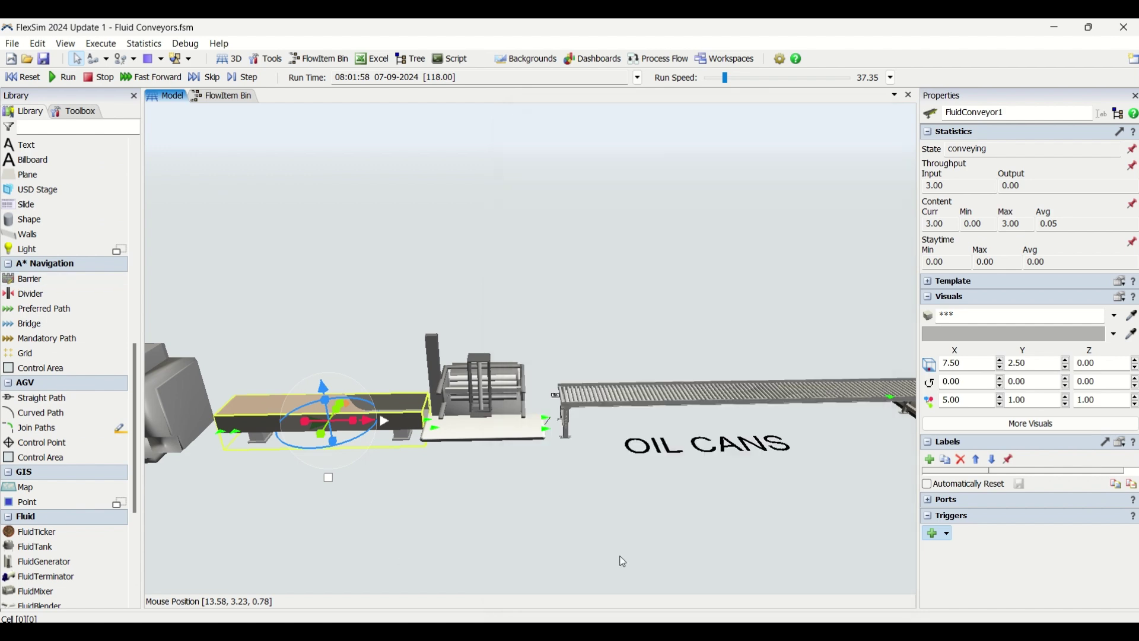
# - Deselect the conveyor, run the model, and lower the run speed to 6.47
pyautogui.click(359, 530)
pyautogui.click(69, 79)
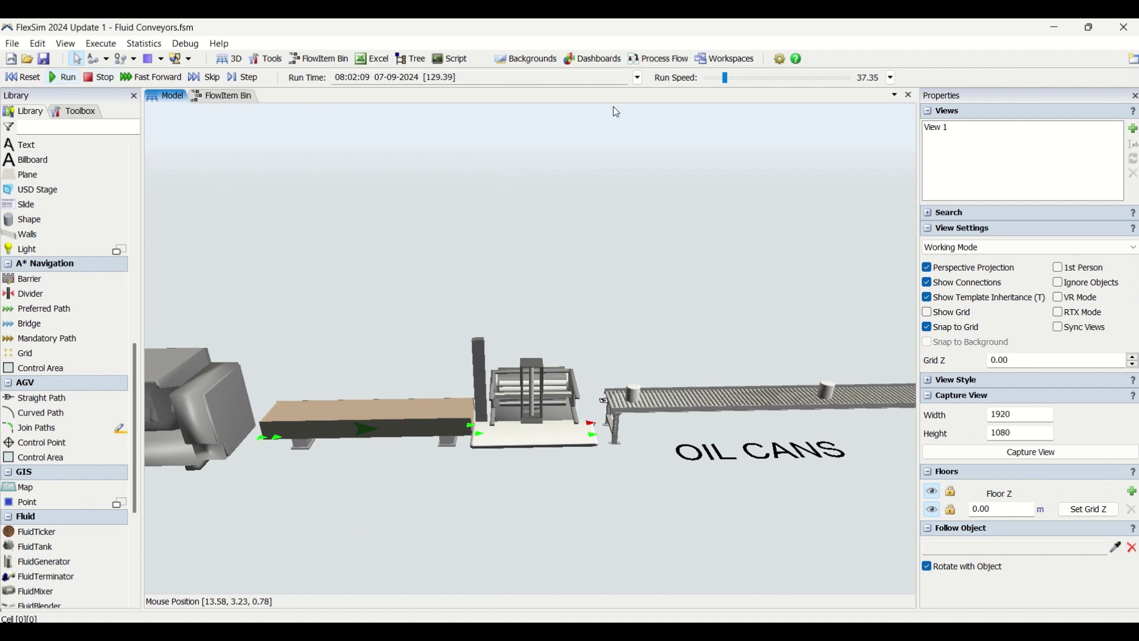
pyautogui.moveTo(739, 77); pyautogui.dragTo(723, 80)
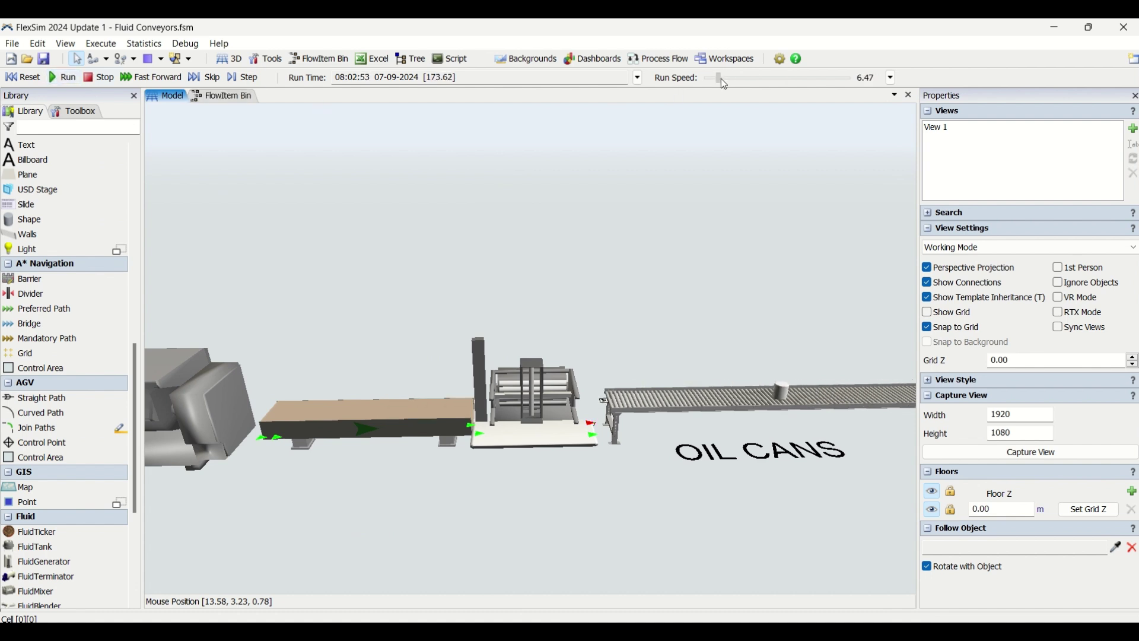
# - Examine the running model from several angles, following the flow from the tanks through the mixers and fluid conveyor to the oil cans line
pyautogui.click(396, 436)
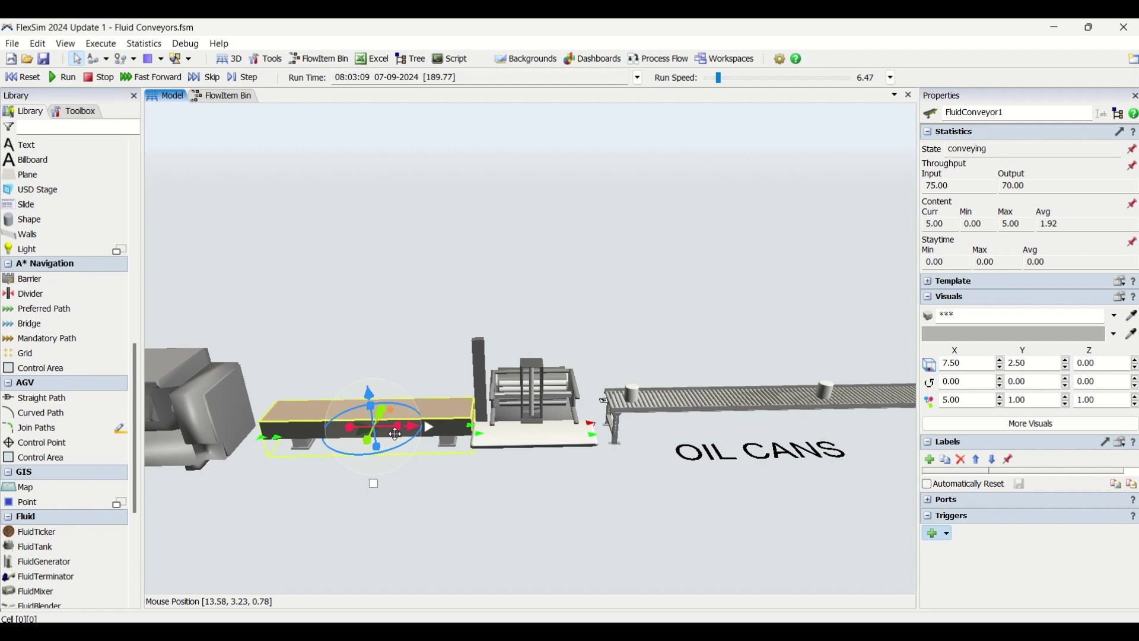
pyautogui.moveTo(395, 271); pyautogui.dragTo(463, 282)
pyautogui.scroll(-5, 463, 282)
pyautogui.scroll(8, 464, 282)
pyautogui.moveTo(501, 286)
pyautogui.mouseDown(button='right')
pyautogui.moveTo(461, 286)
pyautogui.moveTo(505, 299)
pyautogui.moveTo(507, 290)
pyautogui.mouseUp(button='right')
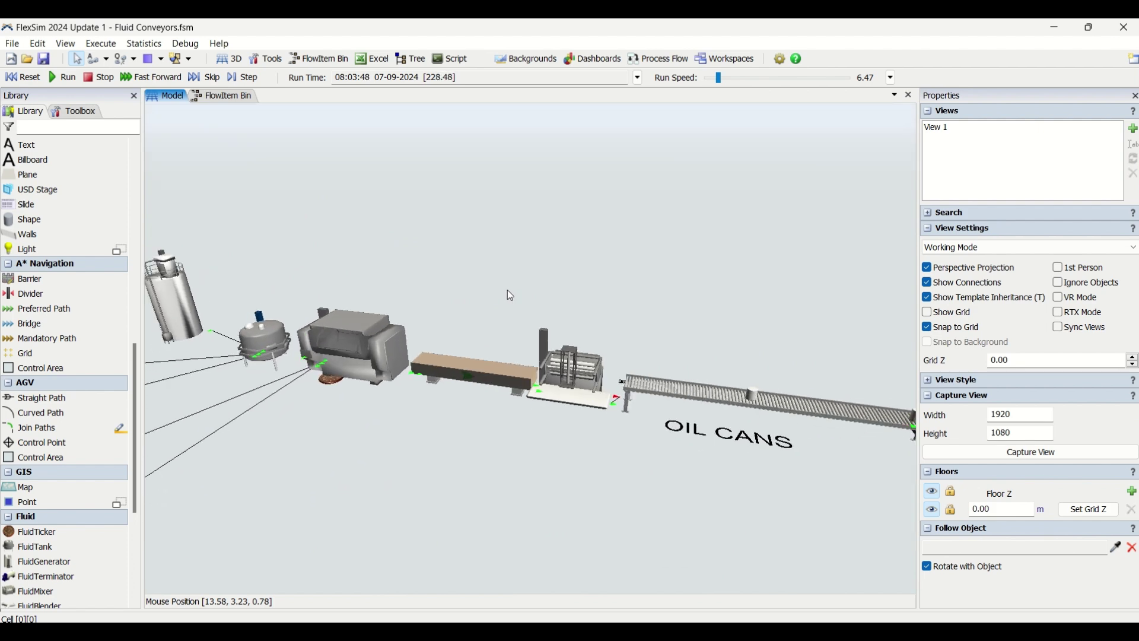
pyautogui.scroll(6, 497, 362)
pyautogui.moveTo(506, 357)
pyautogui.mouseDown(button='right')
pyautogui.moveTo(490, 347)
pyautogui.moveTo(508, 346)
pyautogui.mouseUp(button='right')
pyautogui.scroll(-6, 510, 347)
pyautogui.moveTo(478, 402)
pyautogui.mouseDown(button='right')
pyautogui.moveTo(496, 357)
pyautogui.moveTo(491, 390)
pyautogui.mouseUp(button='right')
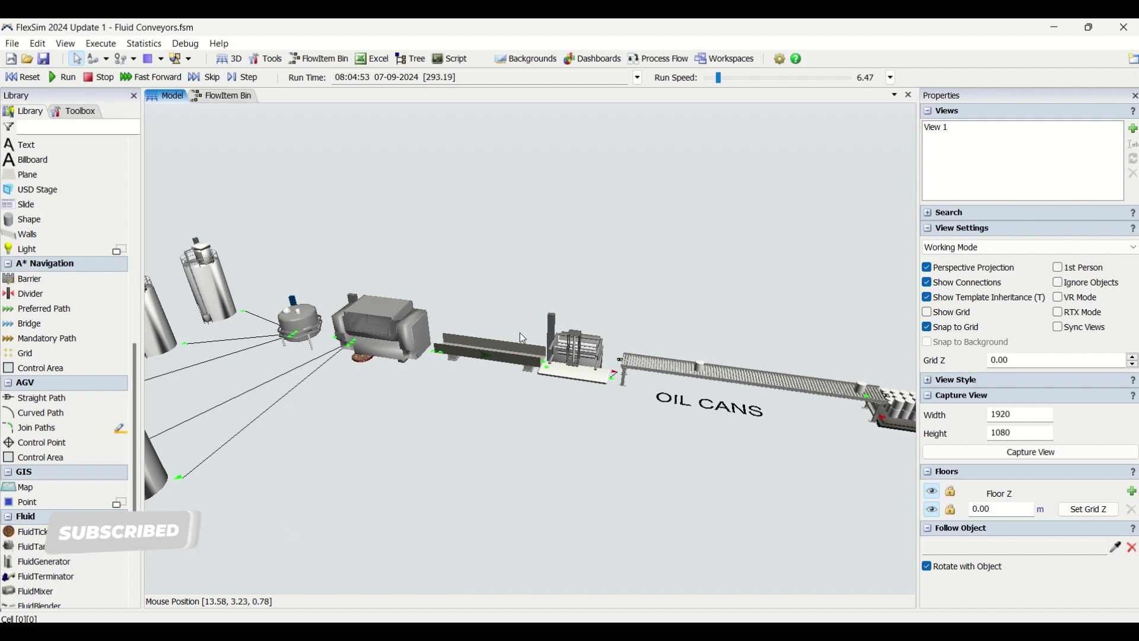
pyautogui.scroll(6, 519, 329)
pyautogui.scroll(-5, 518, 329)
pyautogui.scroll(-3, 466, 443)
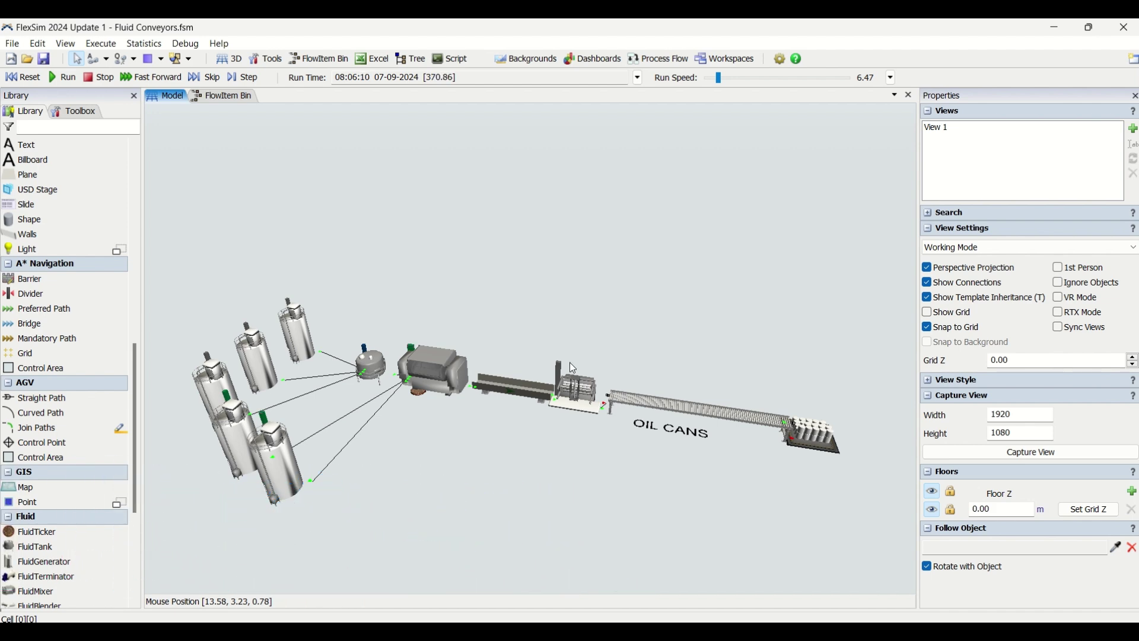
pyautogui.scroll(5, 568, 380)
pyautogui.scroll(3, 538, 526)
pyautogui.scroll(-4, 396, 412)
pyautogui.moveTo(397, 411); pyautogui.dragTo(666, 409, button='right')
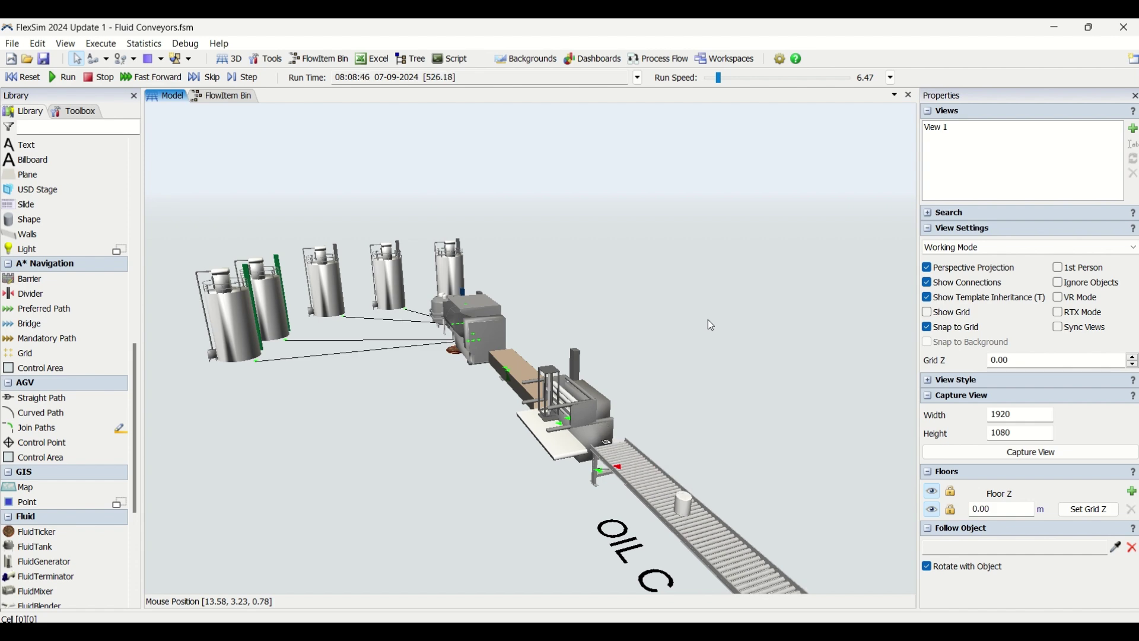
# - Switch to the BE AWARE website in the browser and look through the banner slides on its home page
pyautogui.click(510, 45)
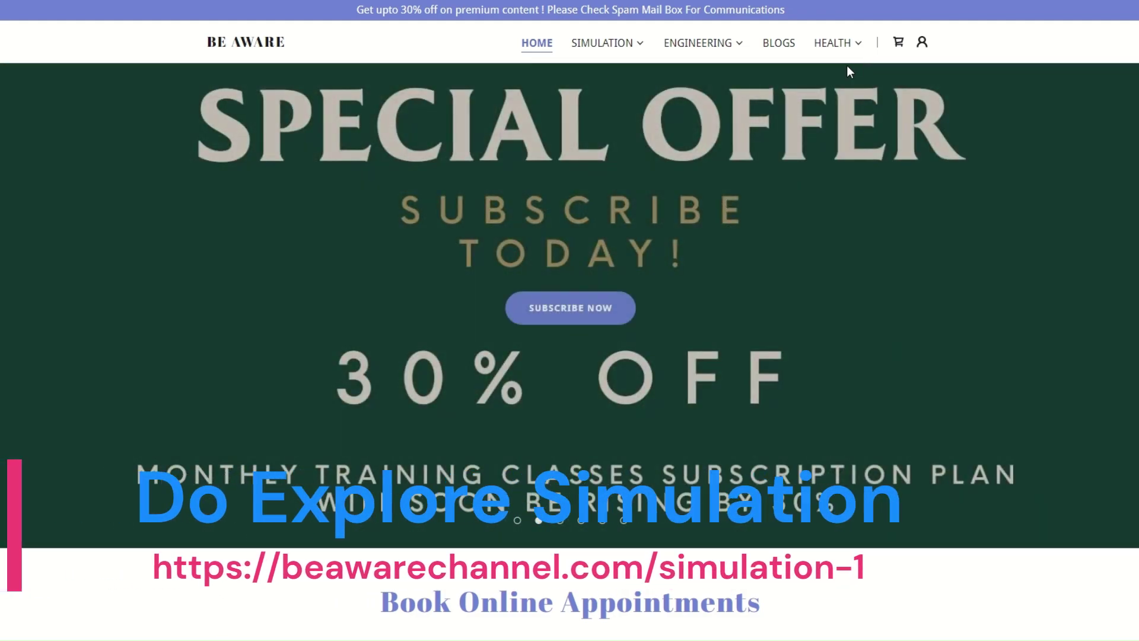
pyautogui.click(518, 522)
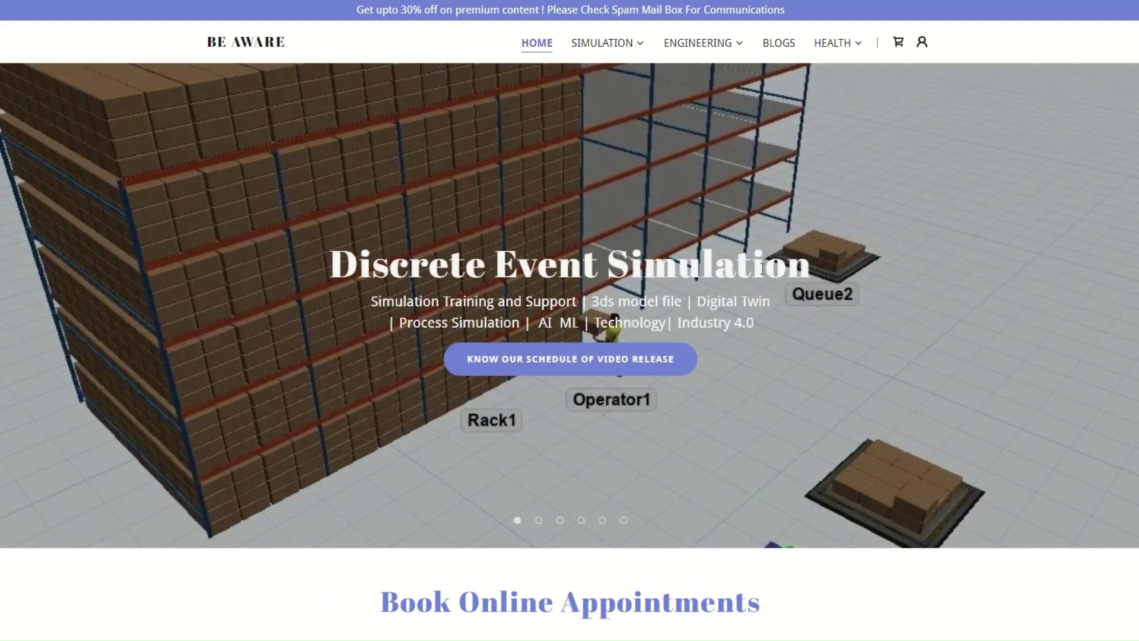
pyautogui.click(560, 521)
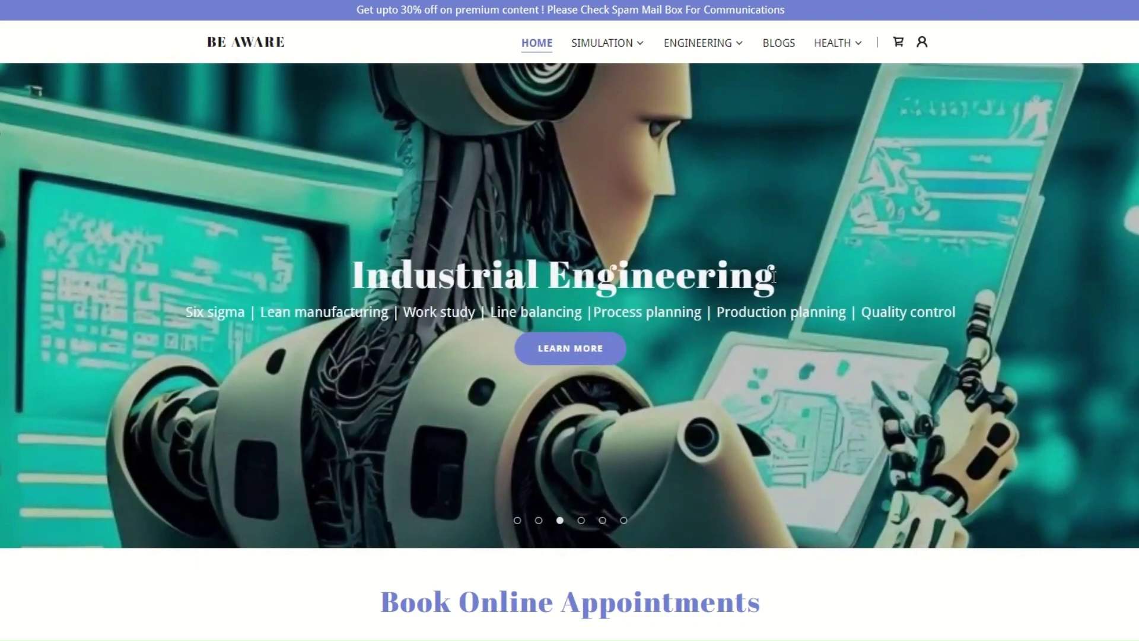
pyautogui.click(581, 521)
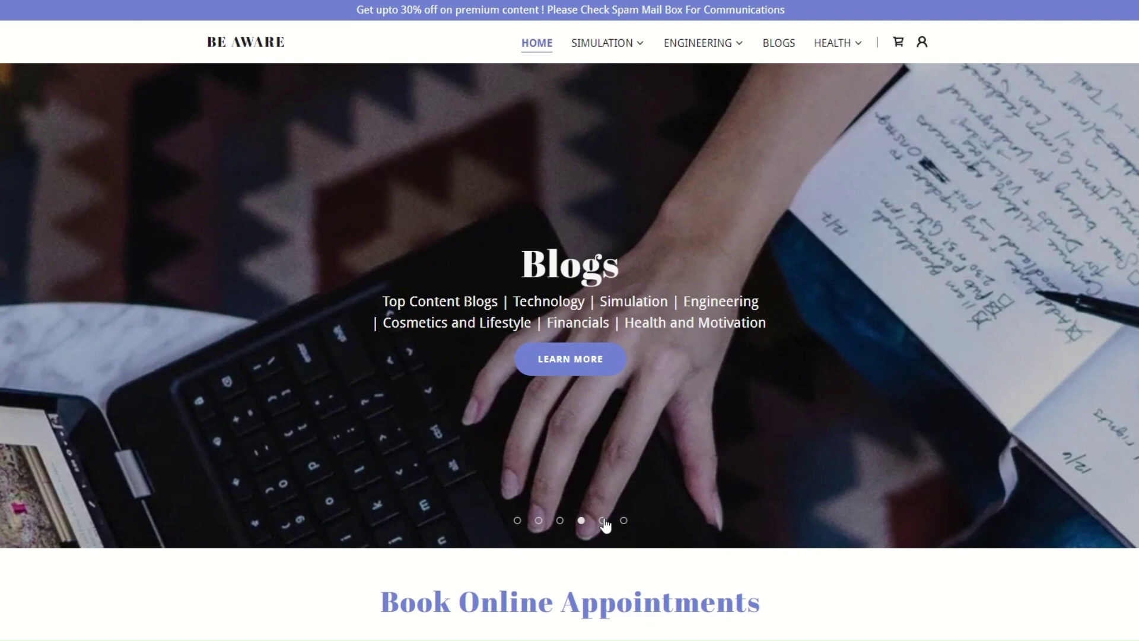
pyautogui.click(603, 521)
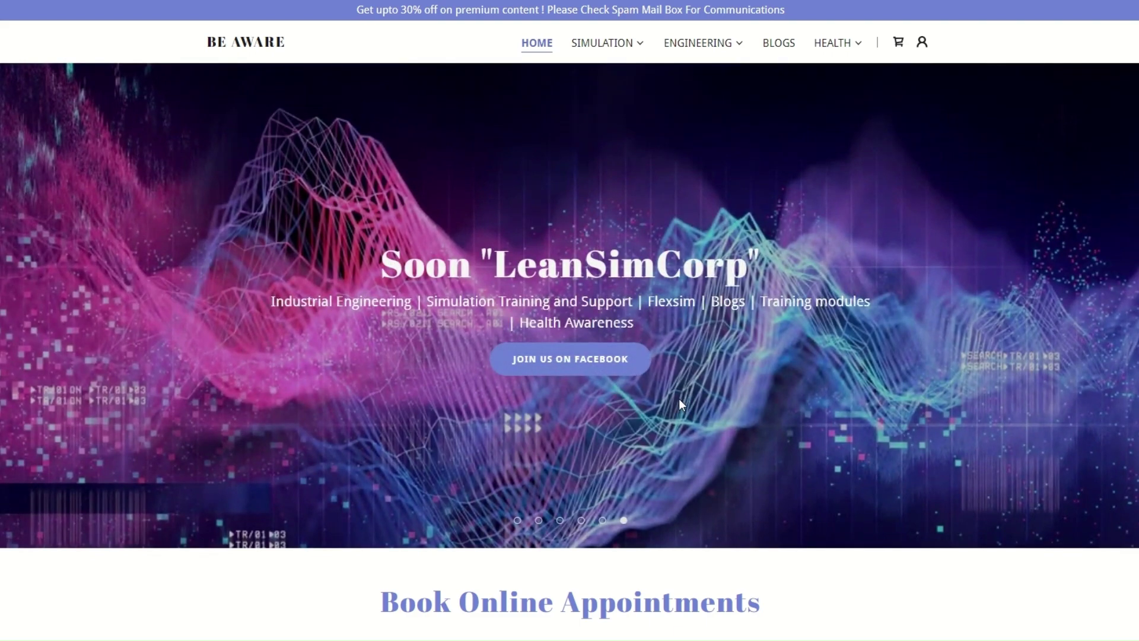
# - Examine the simulation training, project support and model file services under Book Online Appointments
pyautogui.scroll(-2, 691, 383)
pyautogui.scroll(-5, 694, 378)
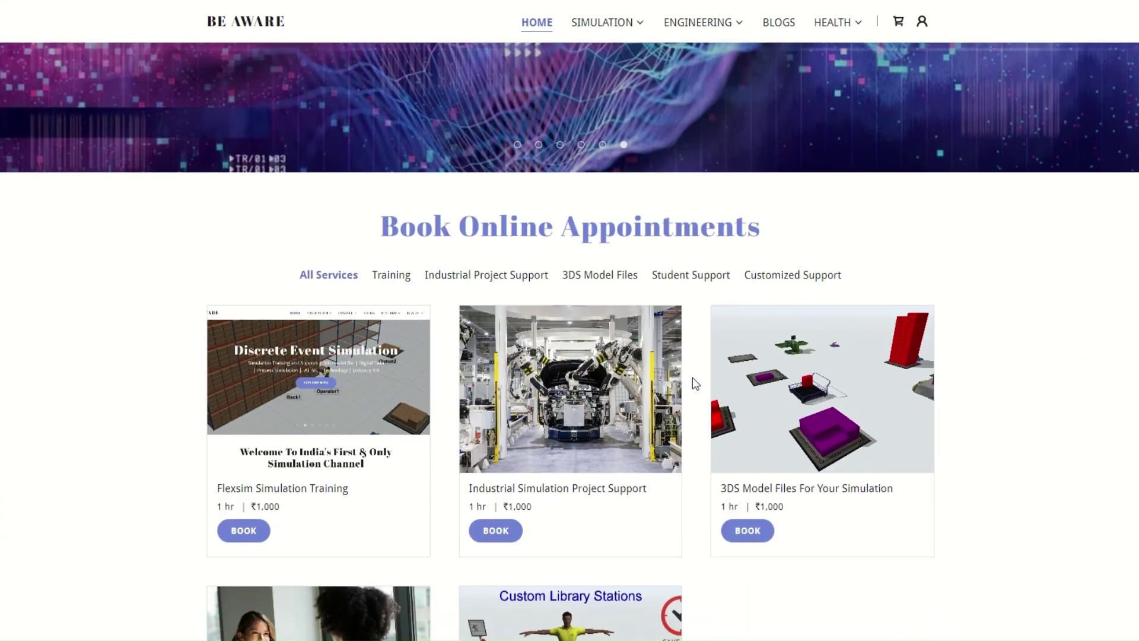
pyautogui.scroll(-2, 695, 375)
pyautogui.scroll(1, 696, 375)
pyautogui.scroll(-1, 696, 375)
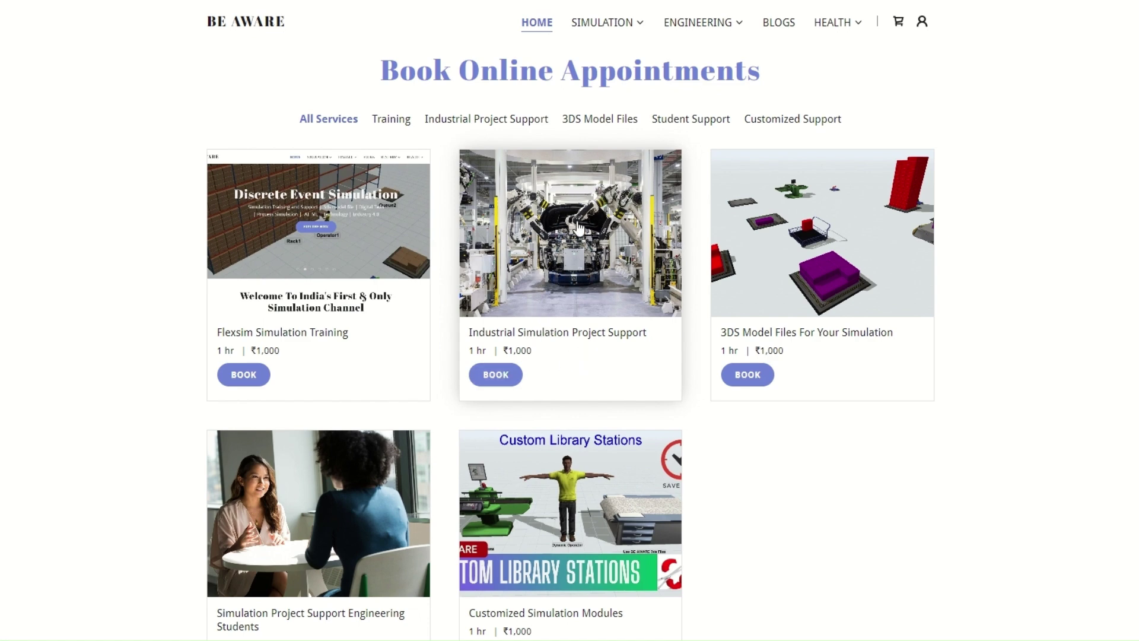
pyautogui.scroll(-1, 825, 279)
pyautogui.scroll(-1, 823, 277)
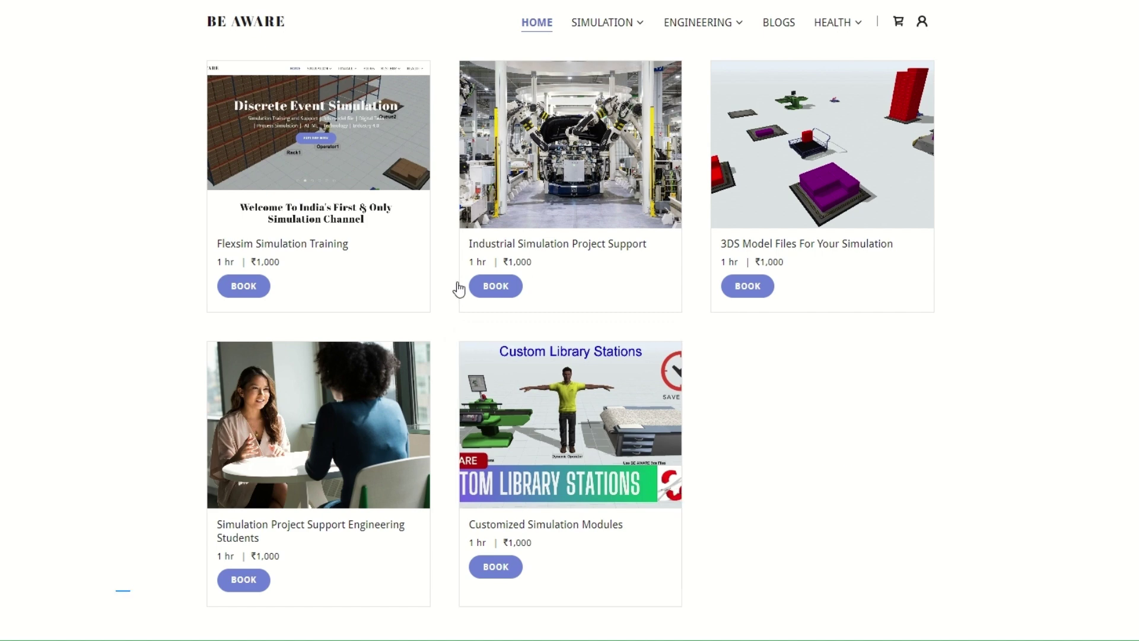
pyautogui.scroll(2, 430, 381)
pyautogui.scroll(-1, 673, 378)
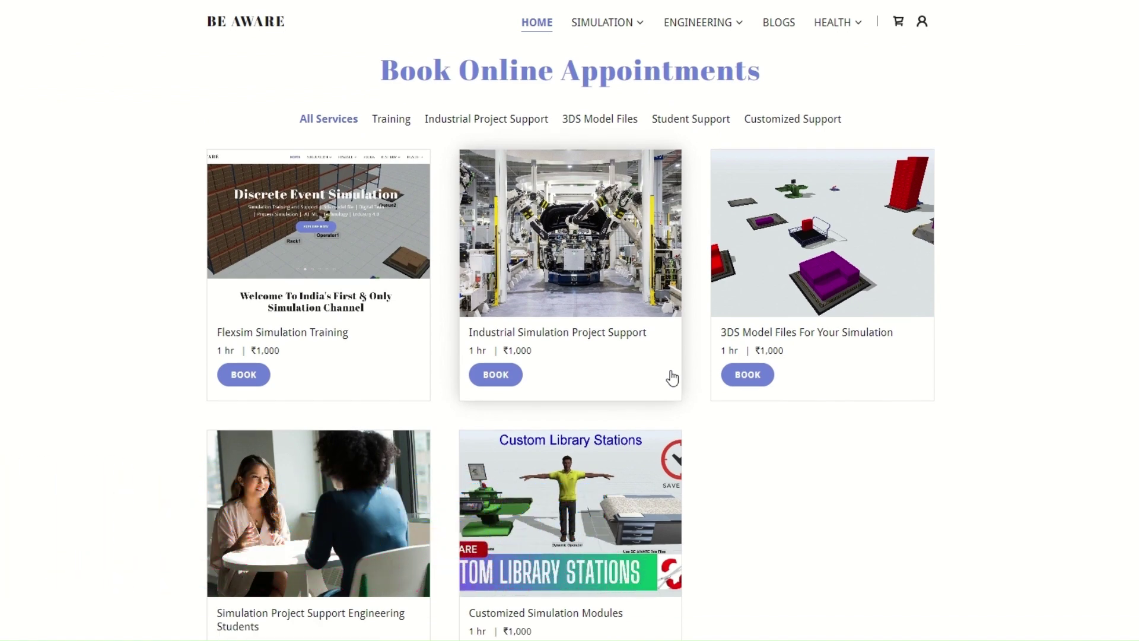
# - Look through the home page's YouTube playlists for simulation and industrial engineering, and its About Us presentation
pyautogui.scroll(-5, 732, 359)
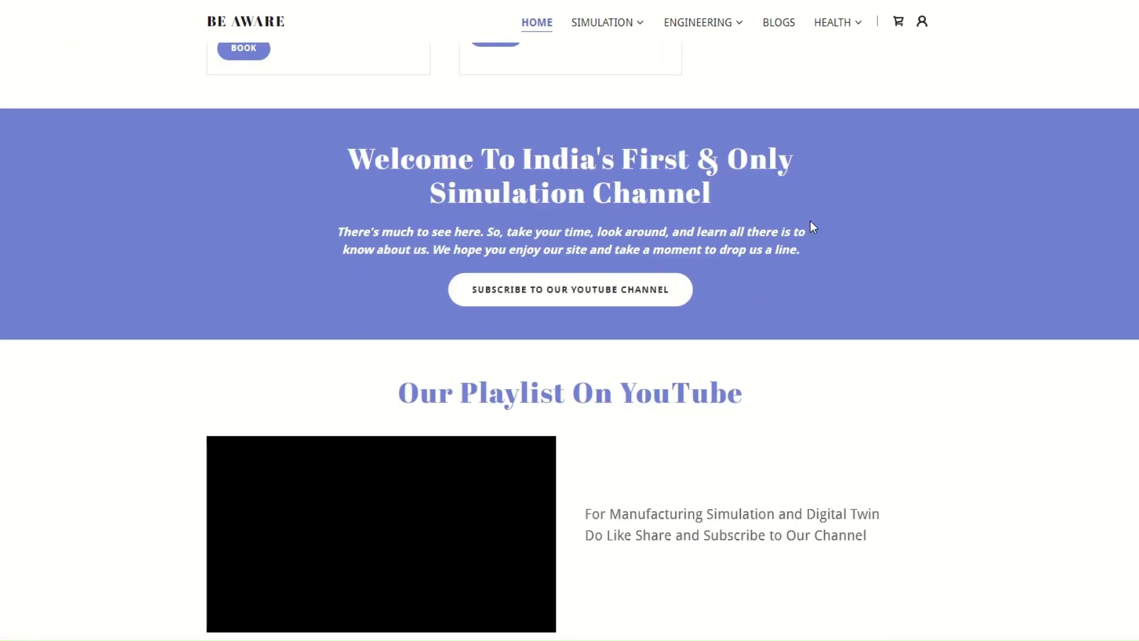
pyautogui.scroll(-4, 926, 258)
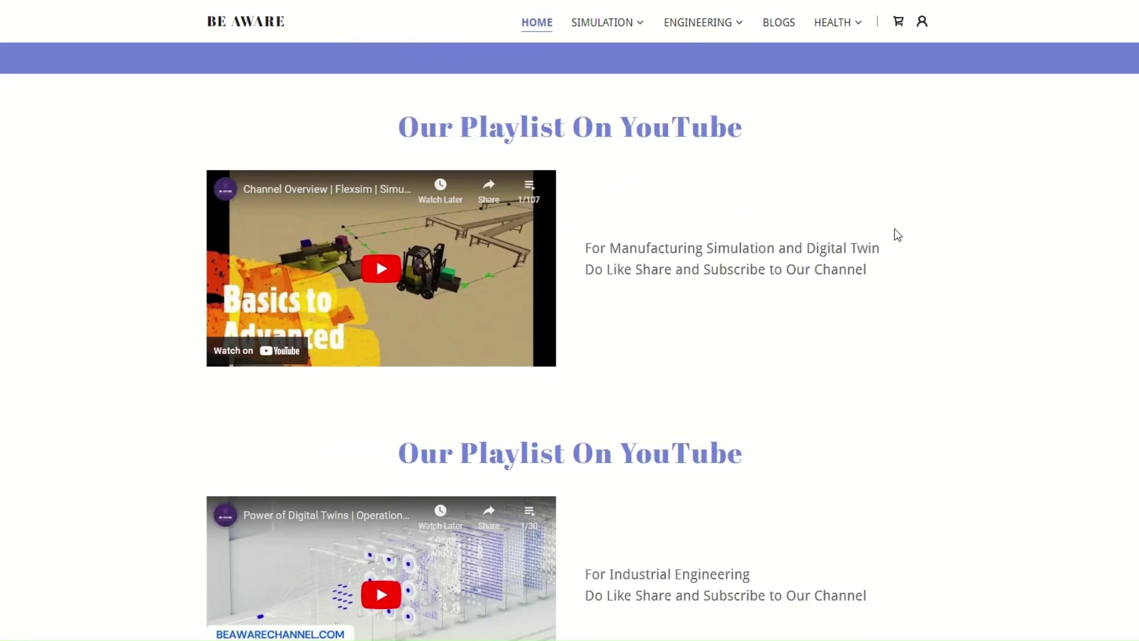
pyautogui.scroll(-3, 875, 235)
pyautogui.scroll(1, 875, 234)
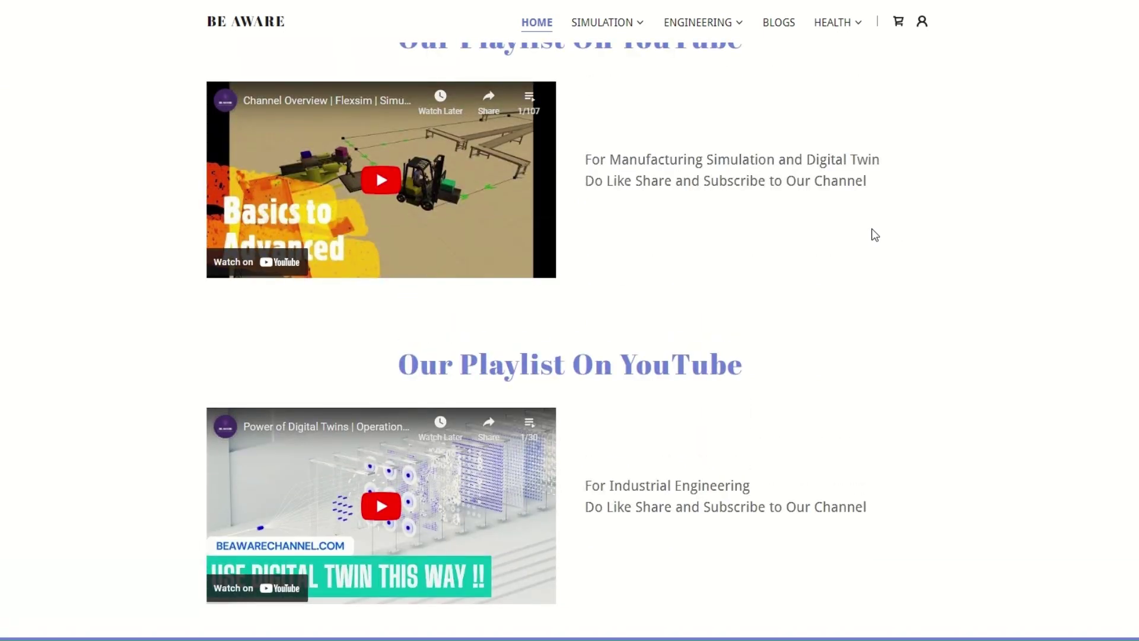
pyautogui.scroll(-3, 725, 400)
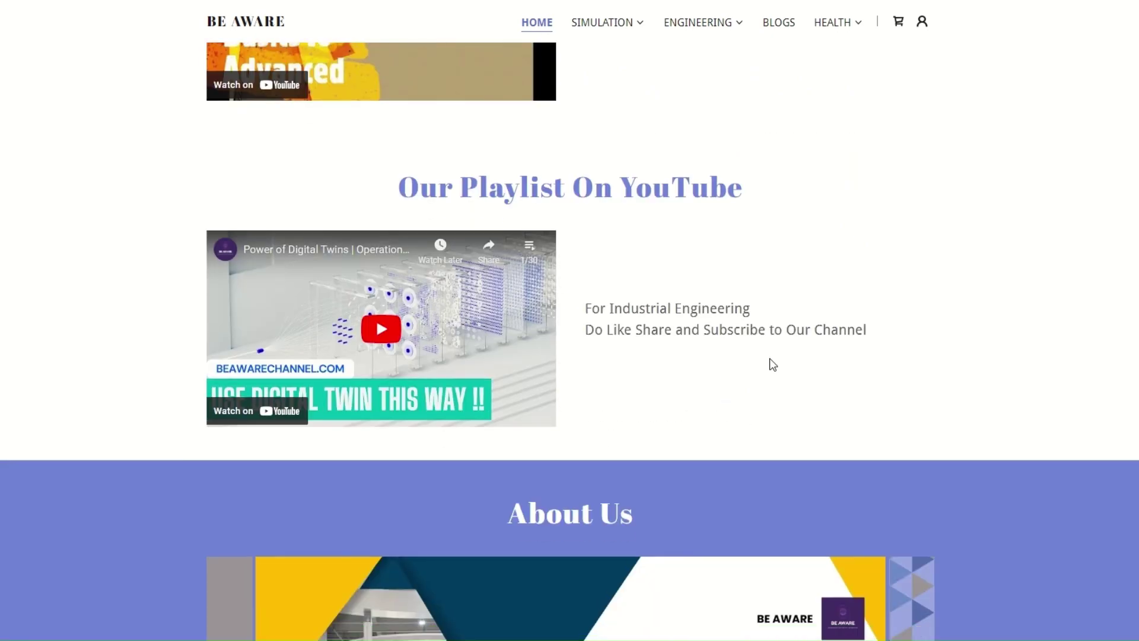
pyautogui.scroll(-3, 759, 411)
pyautogui.scroll(3, 758, 411)
pyautogui.scroll(-3, 758, 412)
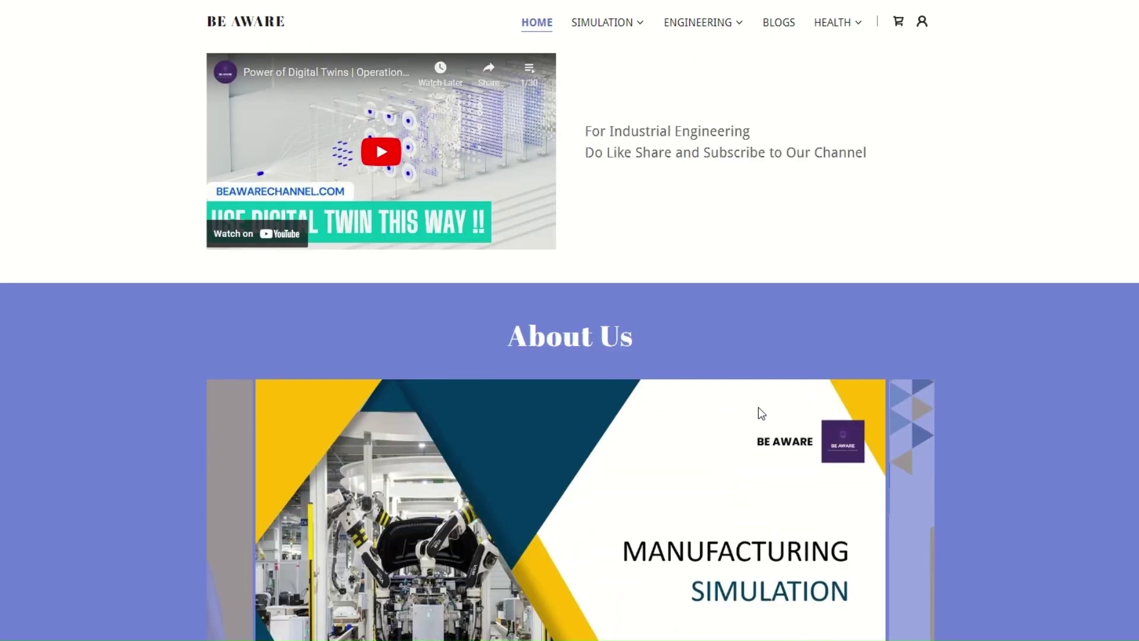
pyautogui.scroll(-1, 759, 386)
pyautogui.scroll(9, 758, 383)
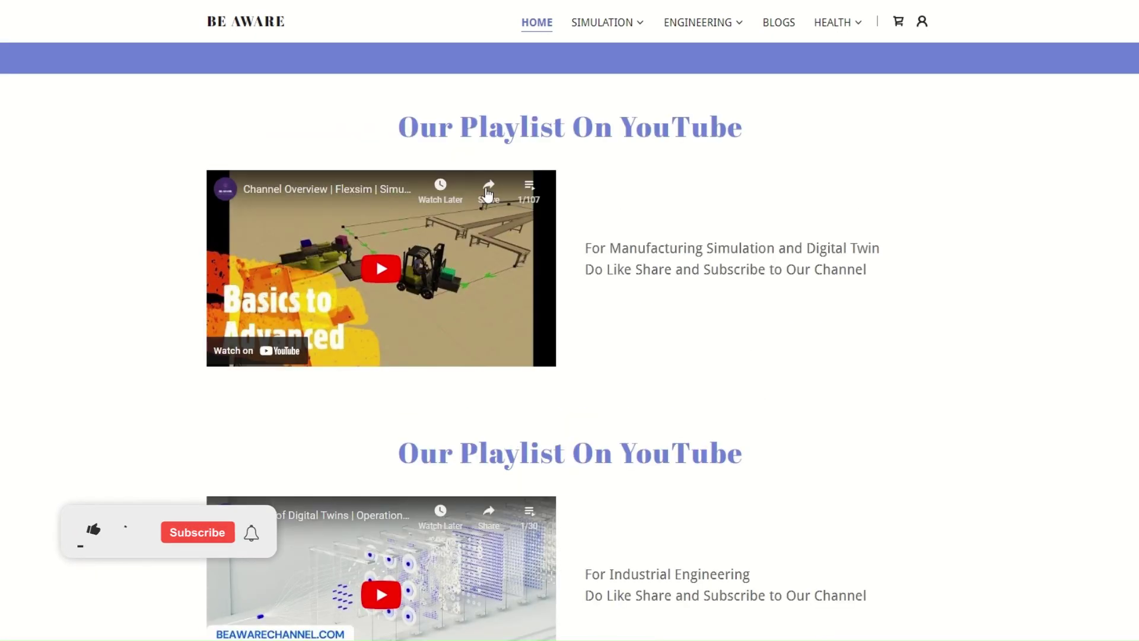
pyautogui.scroll(-3, 591, 427)
pyautogui.scroll(-7, 792, 377)
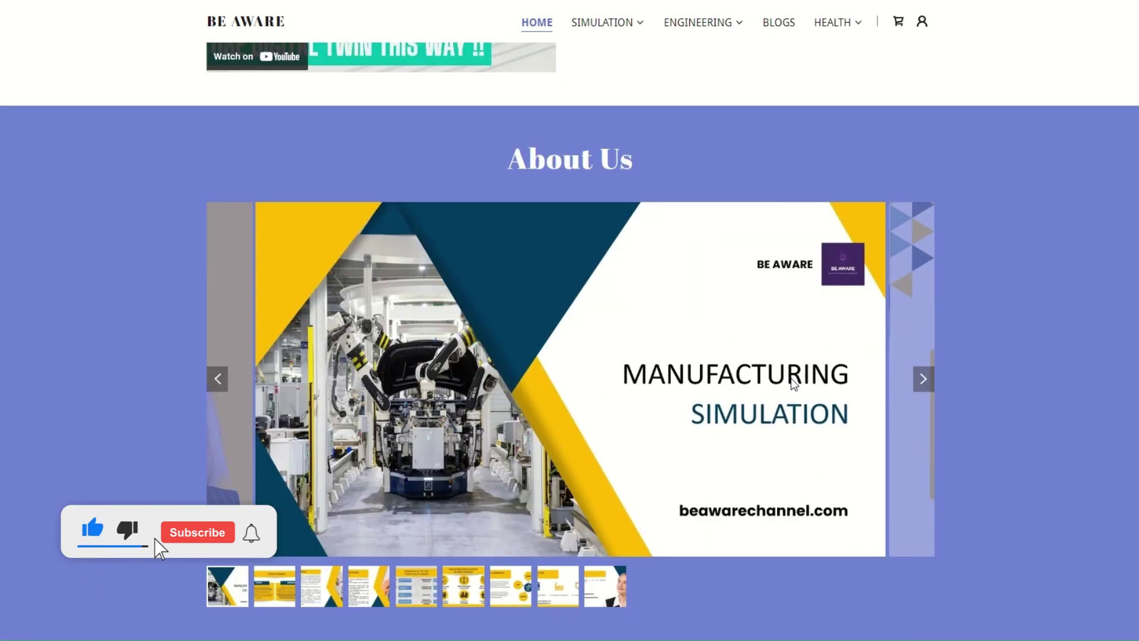
pyautogui.scroll(-4, 792, 383)
pyautogui.scroll(2, 522, 191)
# - Read through the Scheduled Events list and the Our Services section of the home page
pyautogui.scroll(-7, 671, 294)
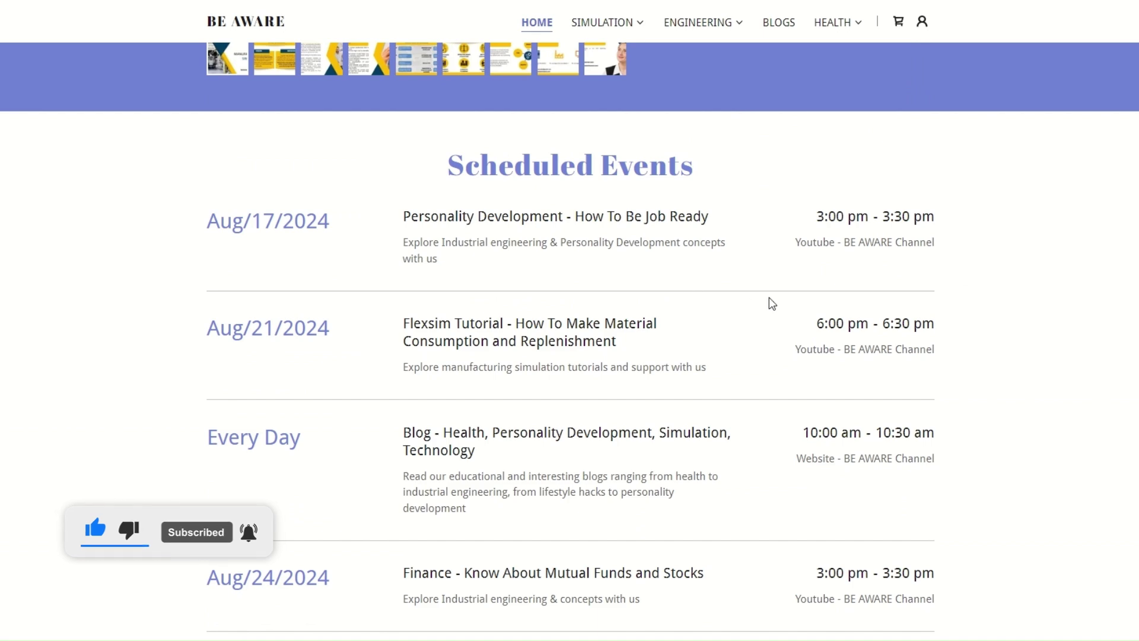
pyautogui.scroll(-2, 769, 298)
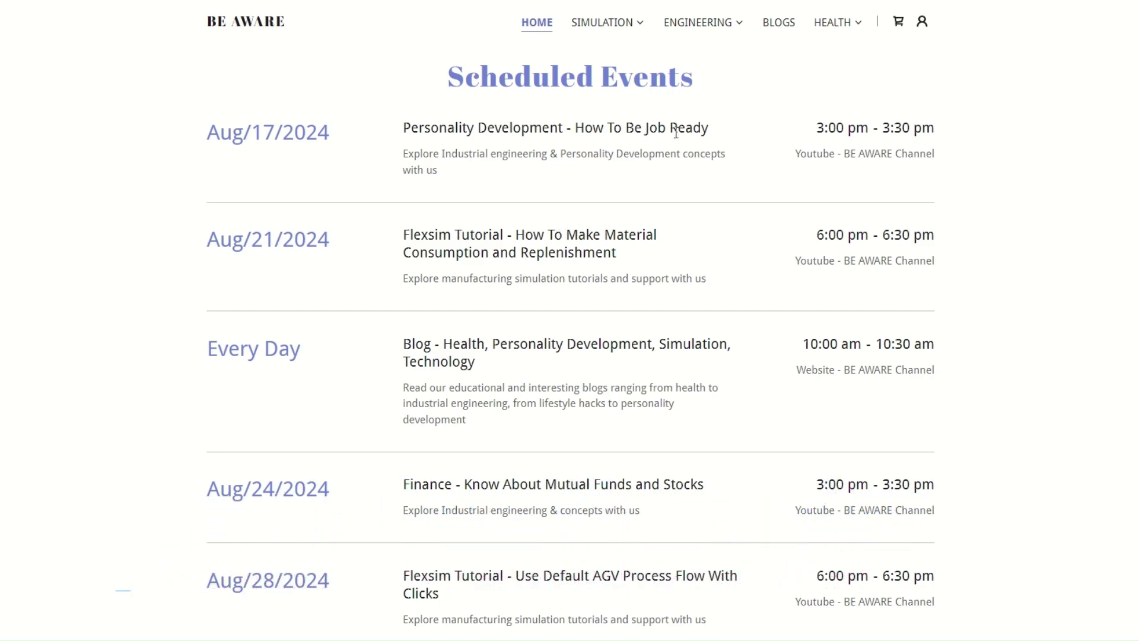
pyautogui.scroll(-10, 708, 314)
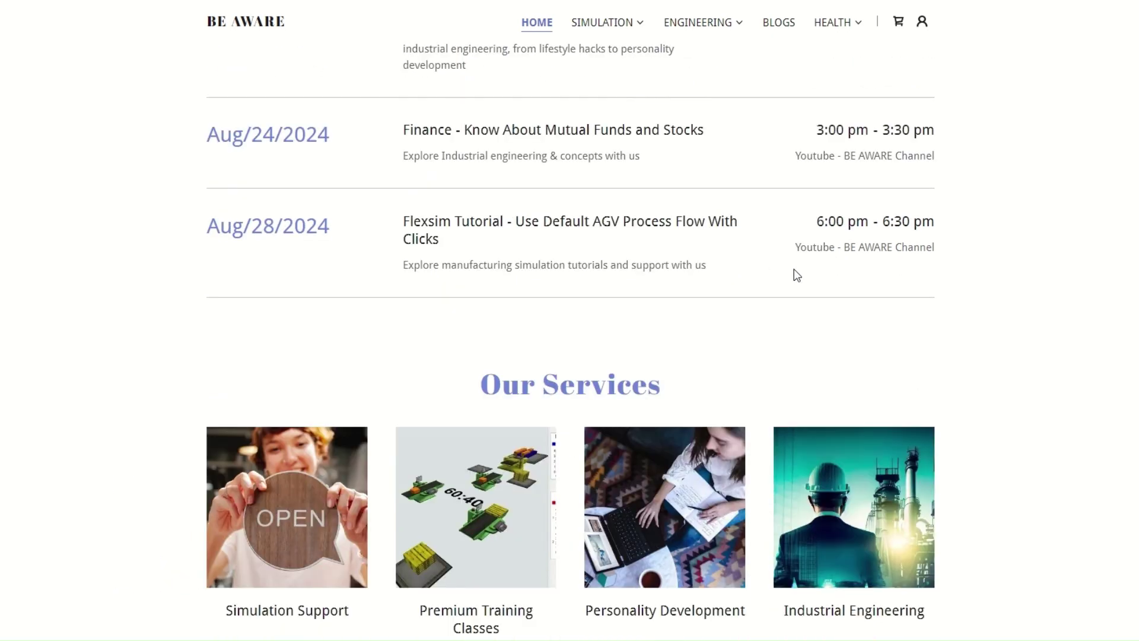
pyautogui.scroll(-5, 795, 280)
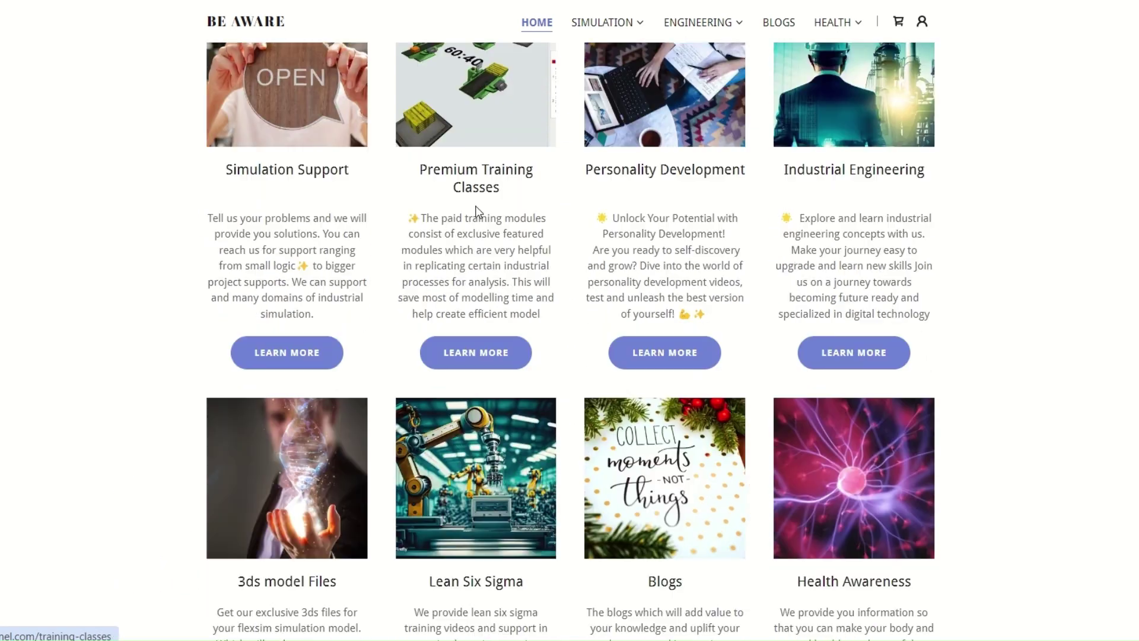
pyautogui.scroll(15, 566, 506)
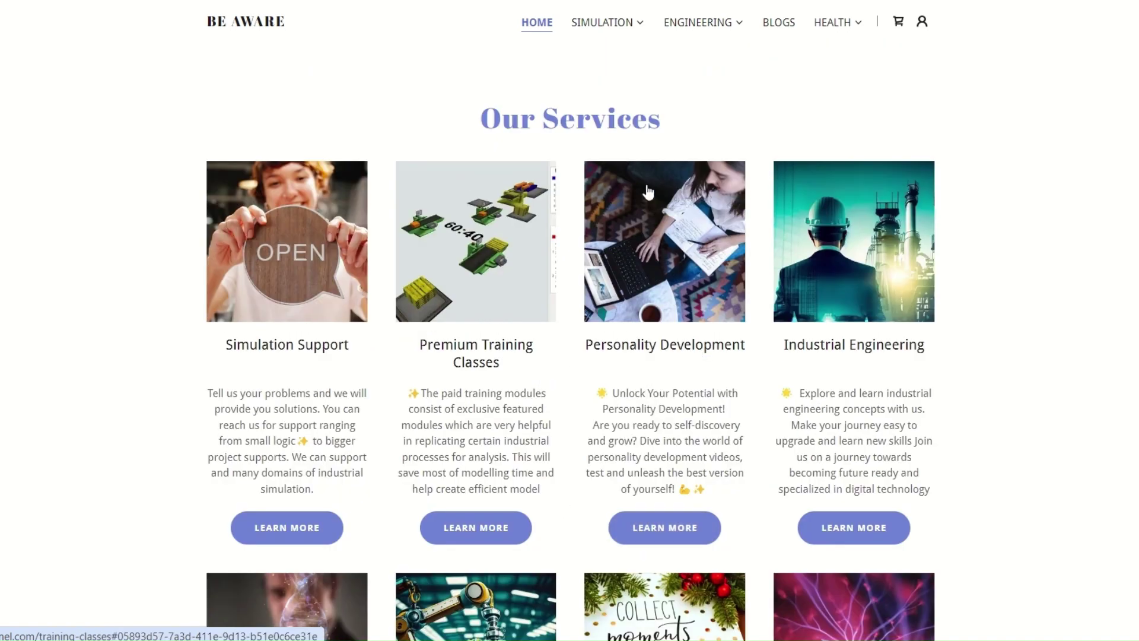
# - Open the website's Simulation page and read its factory simulation overview and the Want to Connect form
pyautogui.scroll(-20, 664, 249)
pyautogui.scroll(6, 681, 257)
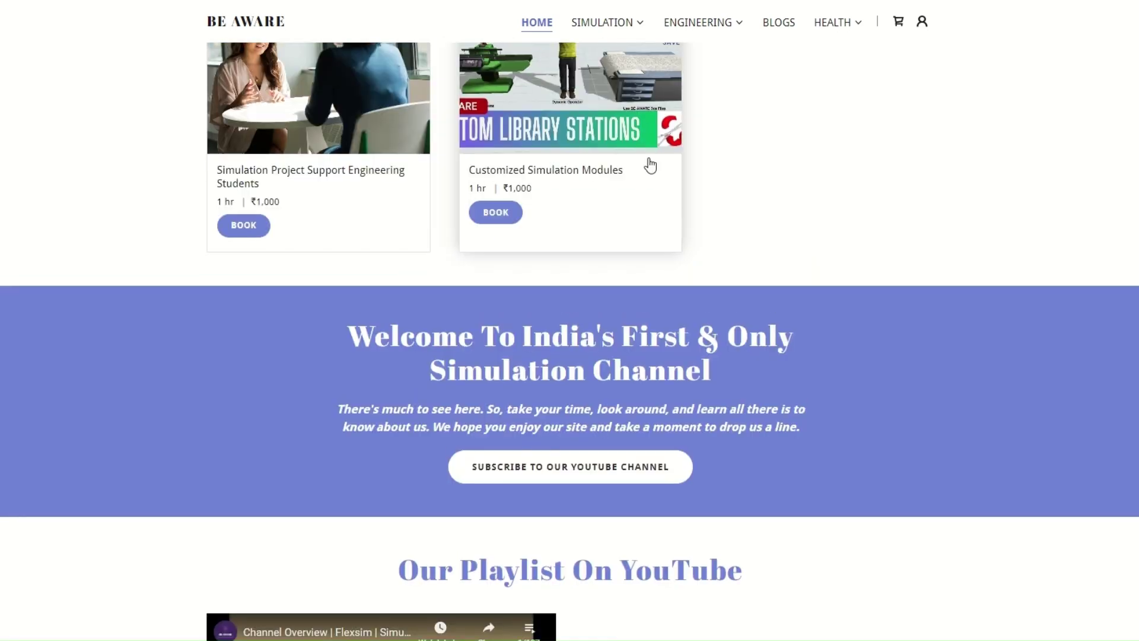
pyautogui.click(620, 27)
pyautogui.click(607, 50)
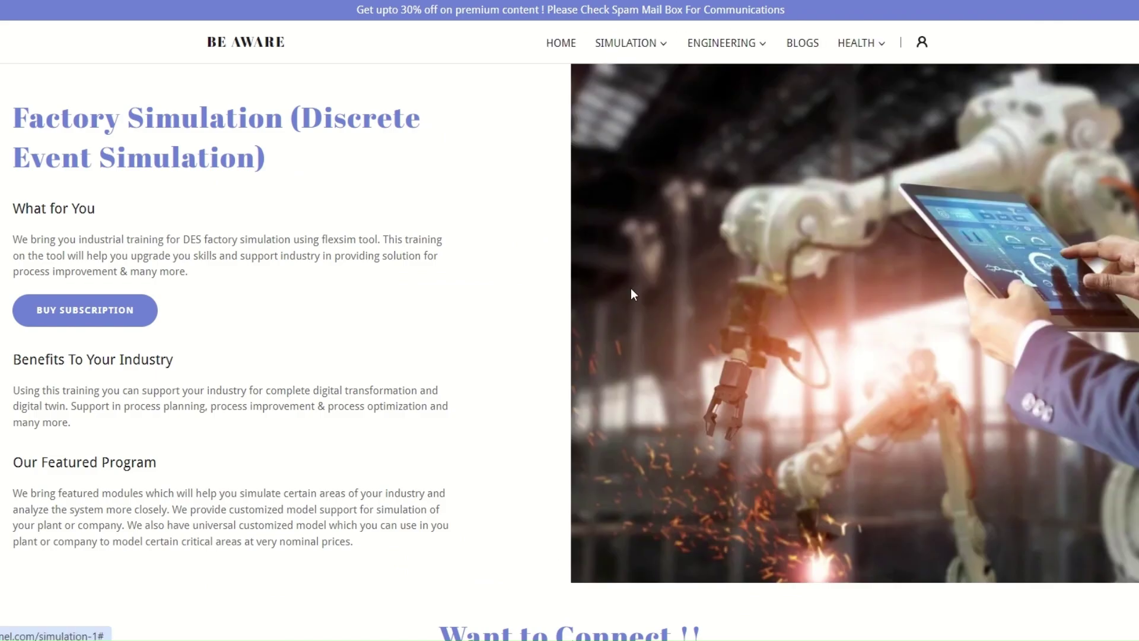
pyautogui.scroll(-7, 631, 287)
pyautogui.scroll(-3, 631, 291)
pyautogui.scroll(2, 631, 291)
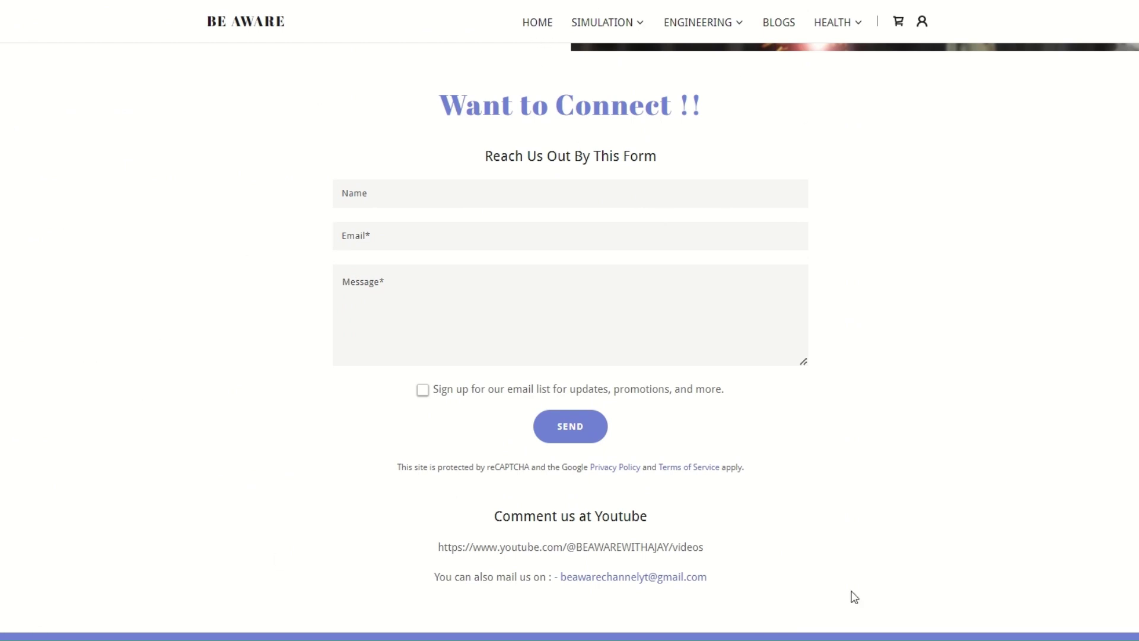
# - Revisit the home page's Book Online Appointments section, and look through the premium content and subscriptions on the Training Classes page
pyautogui.click(532, 26)
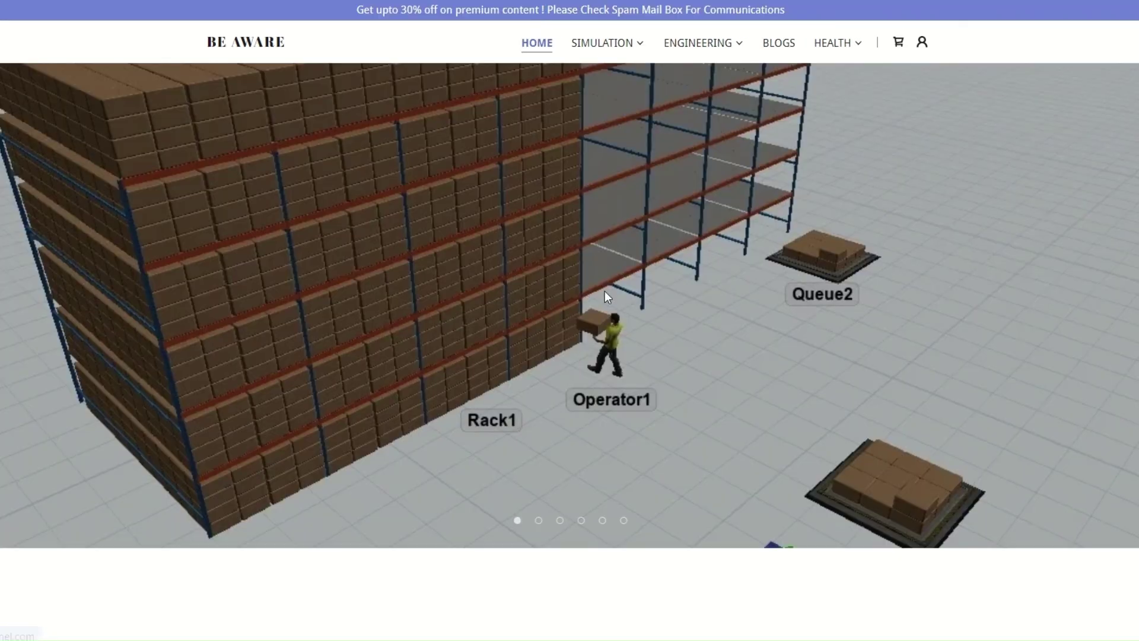
pyautogui.scroll(-10, 594, 247)
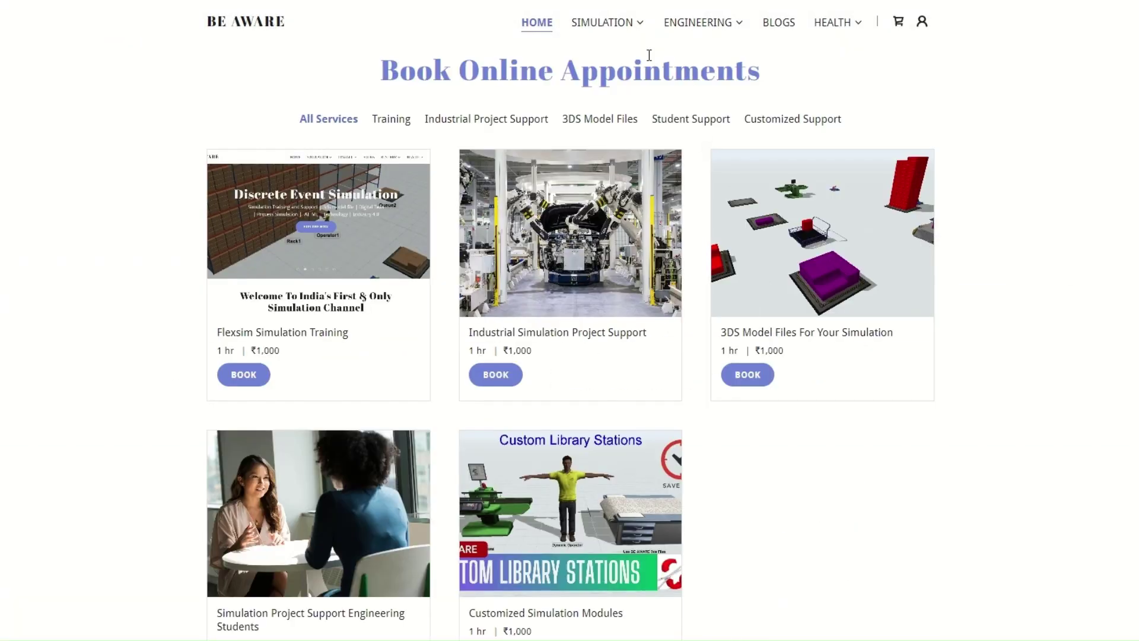
pyautogui.moveTo(626, 36)
pyautogui.click(601, 72)
pyautogui.scroll(-1, 623, 226)
pyautogui.scroll(-20, 624, 225)
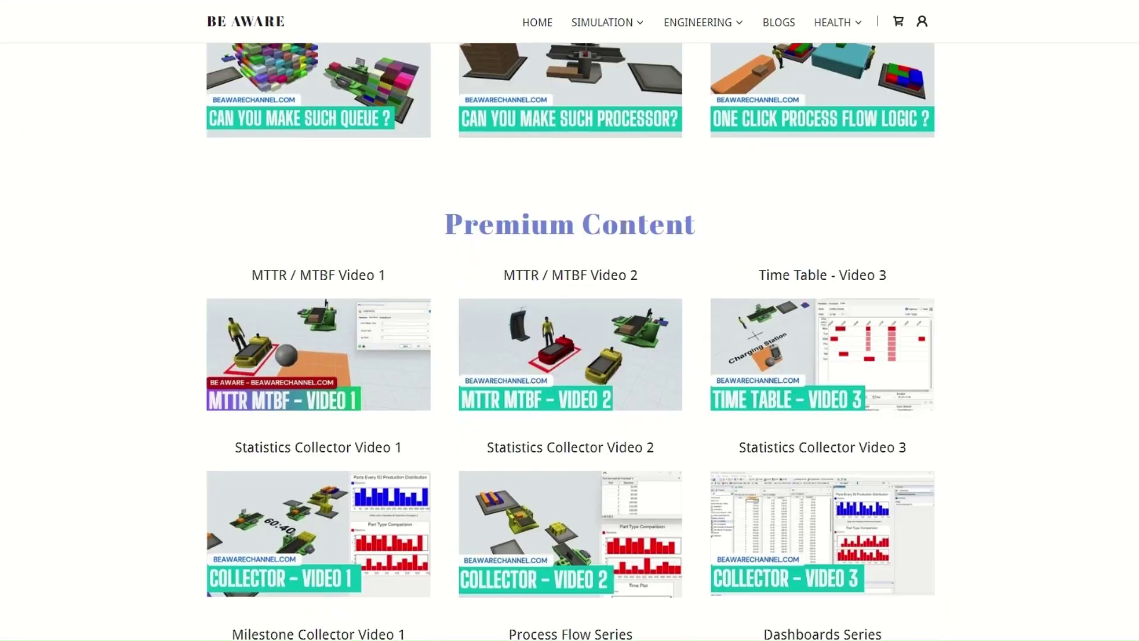
pyautogui.scroll(20, 633, 233)
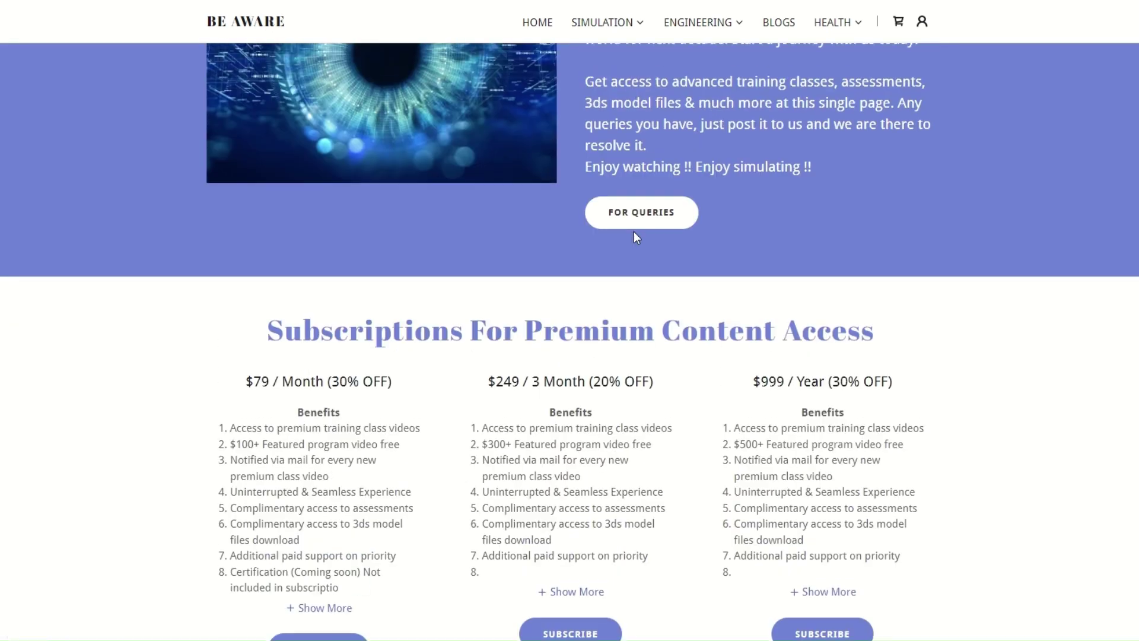
pyautogui.scroll(3, 634, 238)
# - Open Buy Modules Page 1 and look through the AGV Tugger modules and their payment sections
pyautogui.moveTo(619, 47)
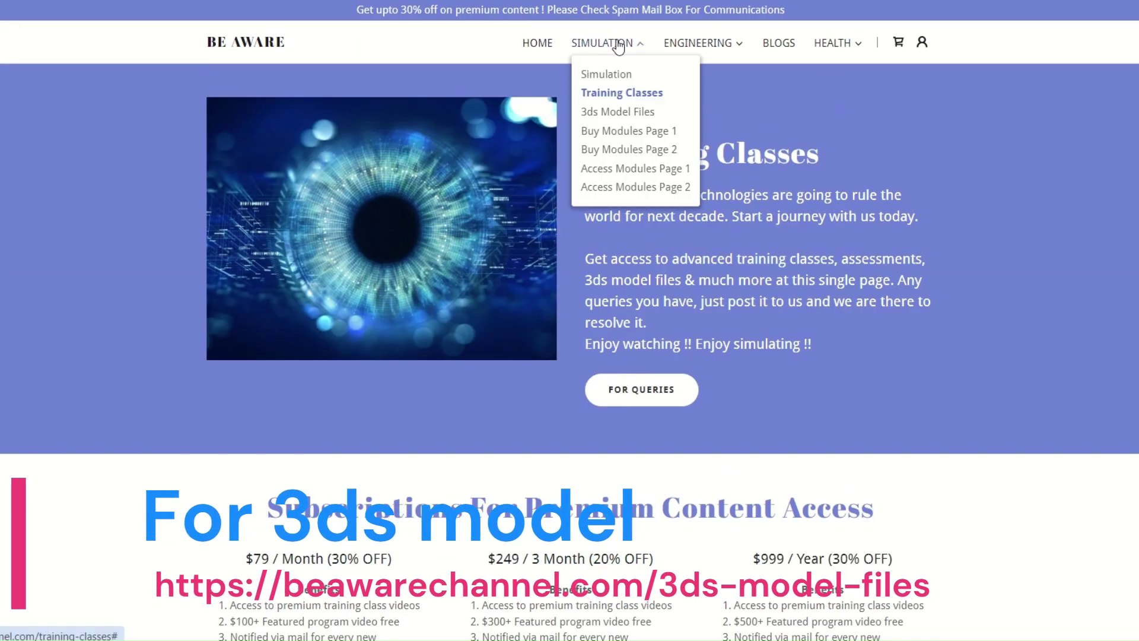
pyautogui.click(650, 133)
pyautogui.scroll(-8, 758, 325)
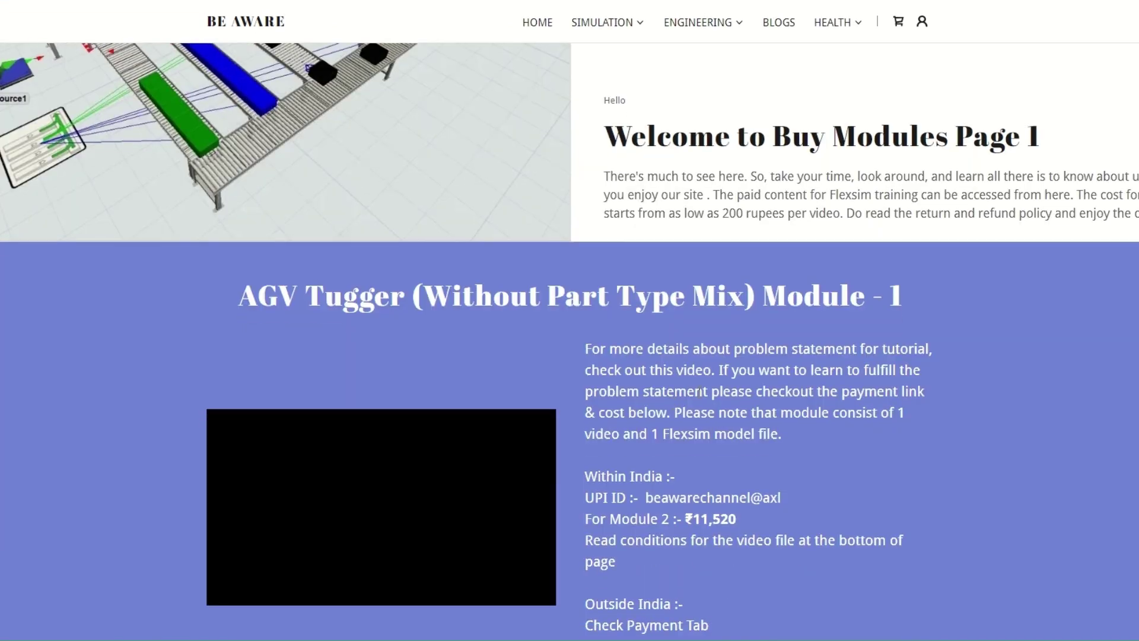
pyautogui.scroll(-5, 755, 319)
pyautogui.scroll(15, 729, 310)
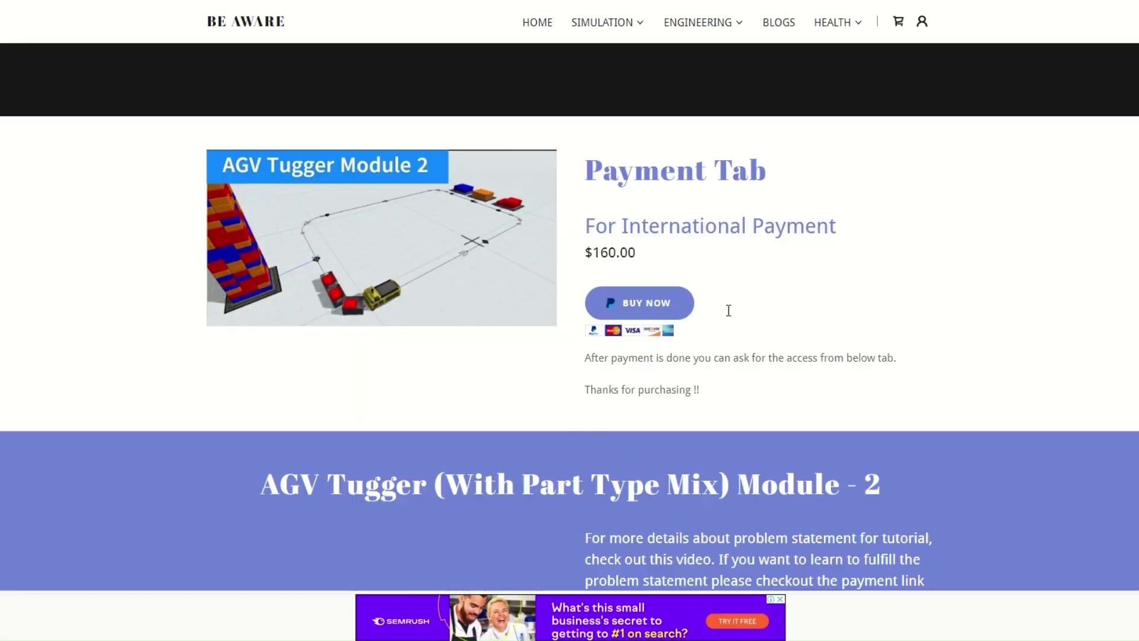
pyautogui.scroll(4, 729, 310)
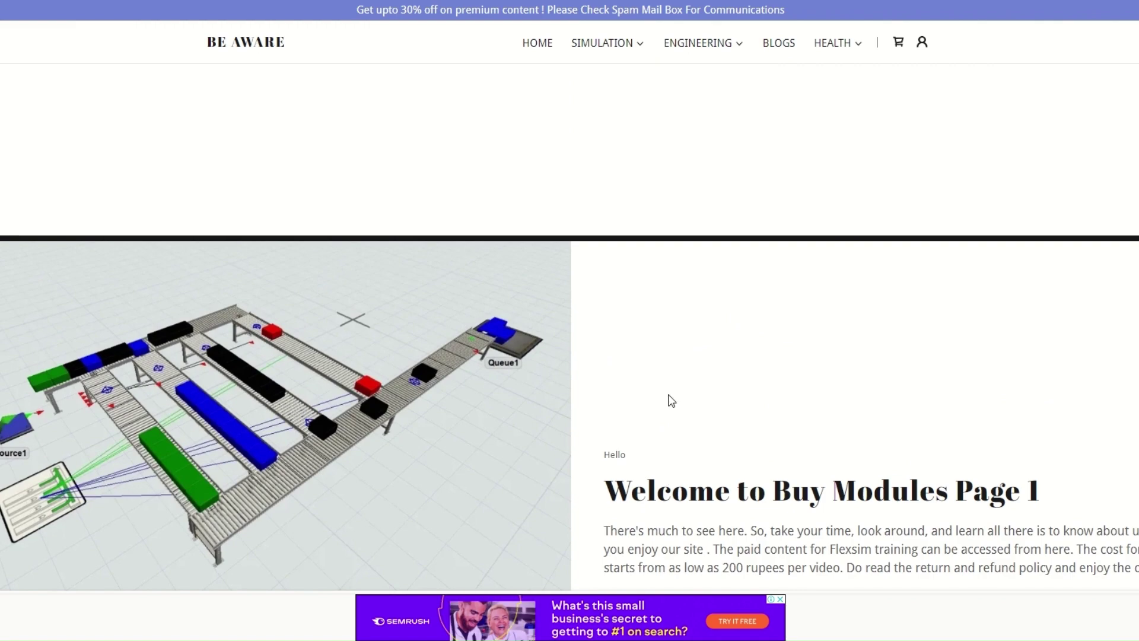
pyautogui.scroll(-15, 707, 368)
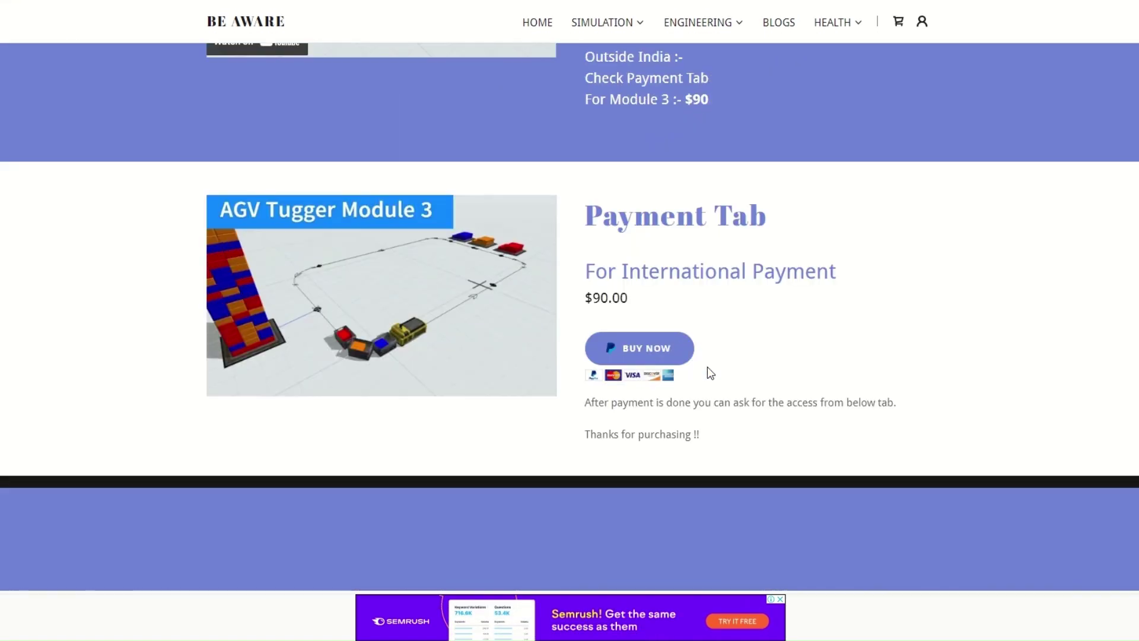
pyautogui.scroll(18, 708, 368)
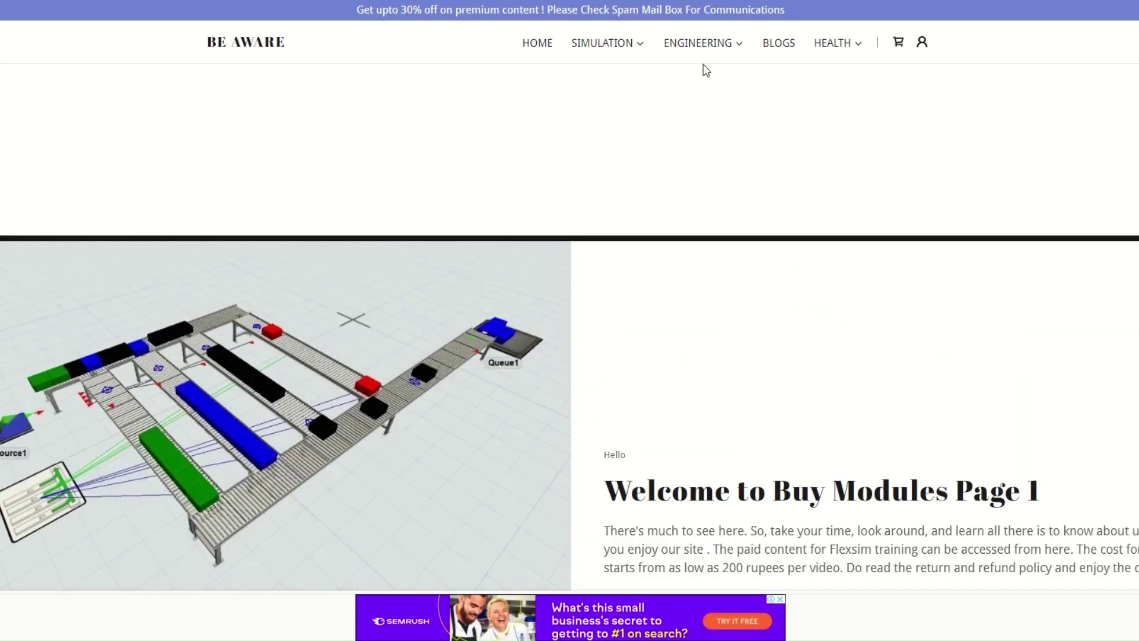
# - Open the Industrial Engineering page and look through its YouTube playlists and lesson videos
pyautogui.moveTo(707, 51)
pyautogui.click(715, 77)
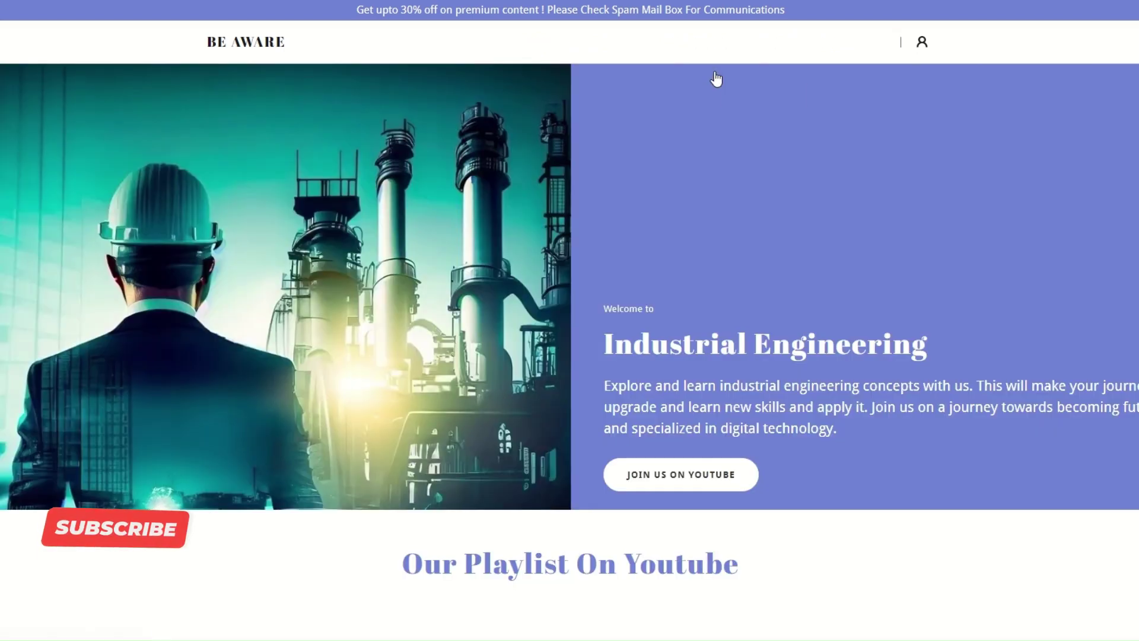
pyautogui.scroll(-5, 705, 276)
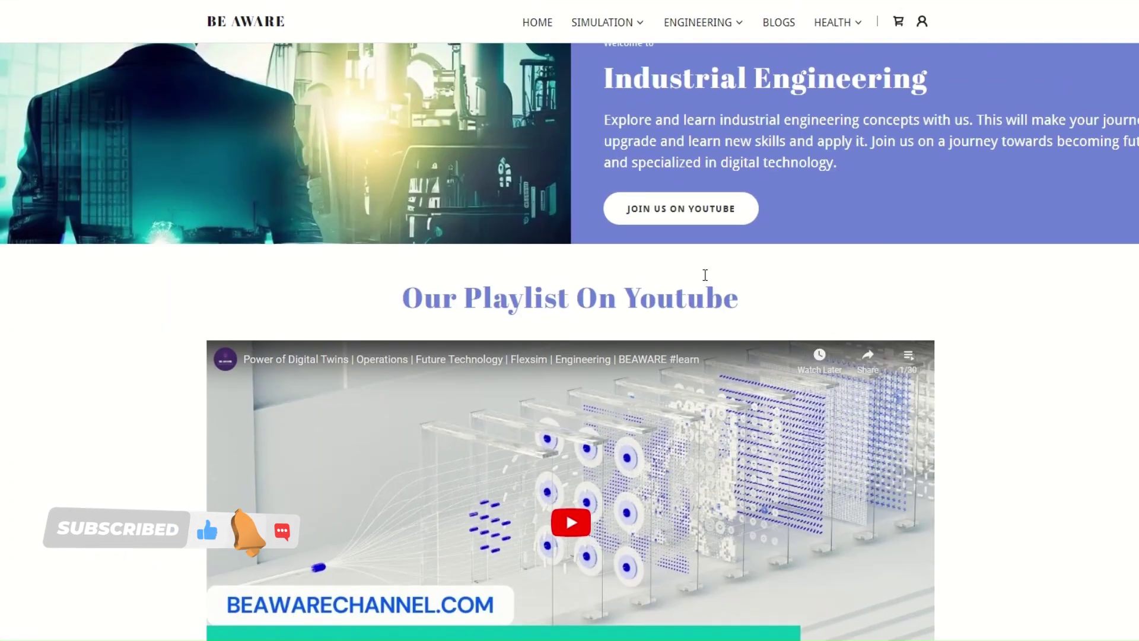
pyautogui.scroll(-10, 705, 274)
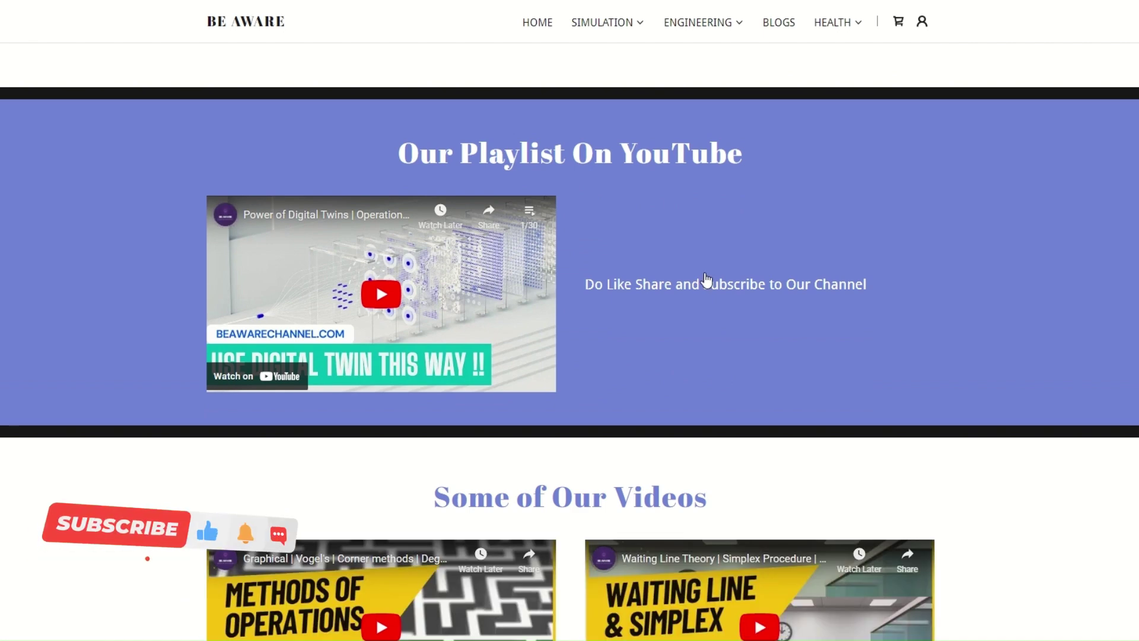
pyautogui.scroll(-5, 838, 295)
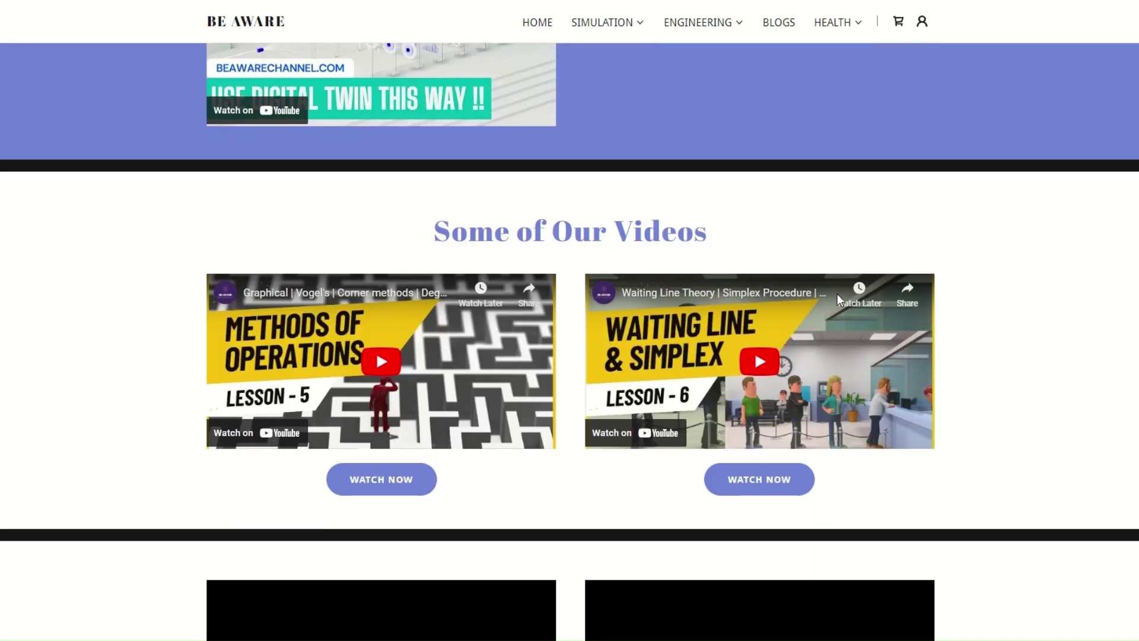
pyautogui.scroll(-10, 837, 294)
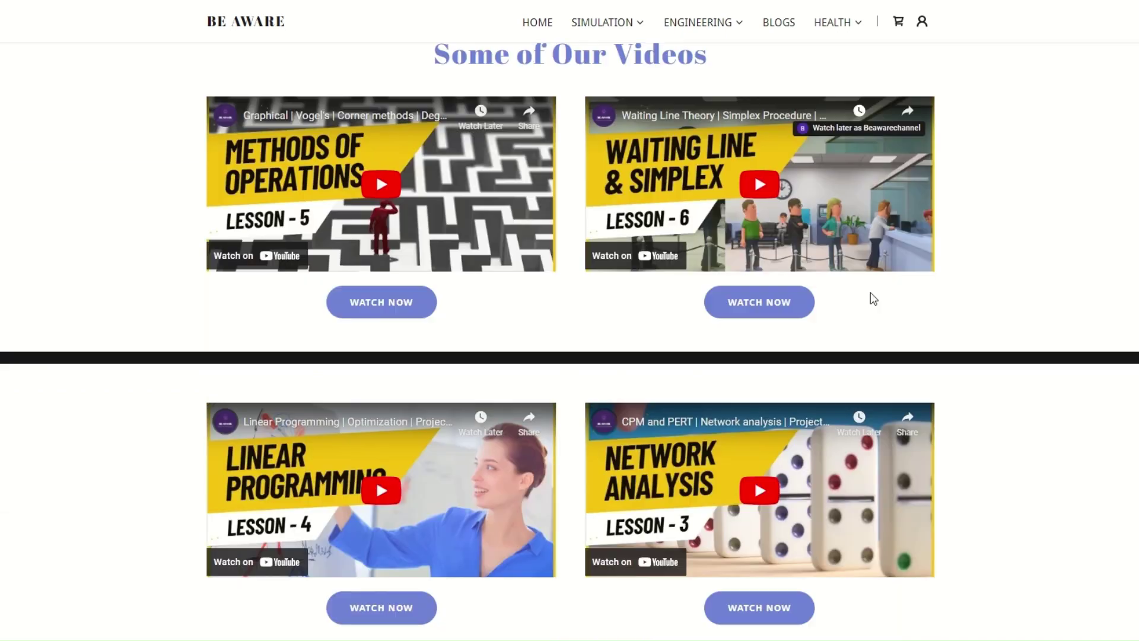
pyautogui.scroll(-3, 169, 381)
pyautogui.scroll(18, 747, 231)
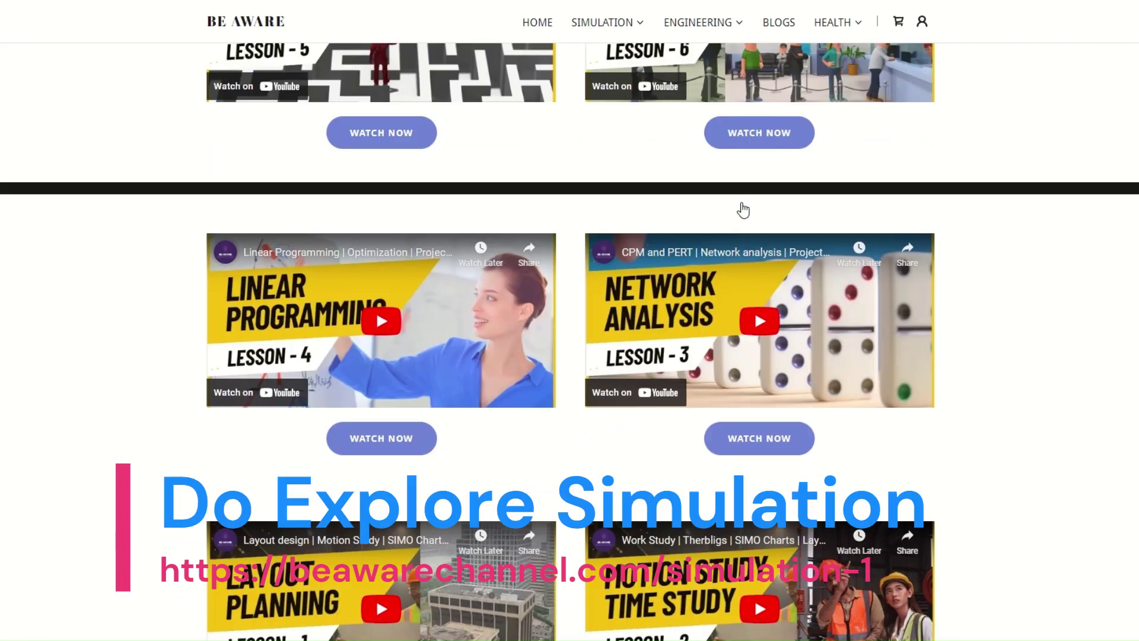
pyautogui.scroll(-6, 747, 231)
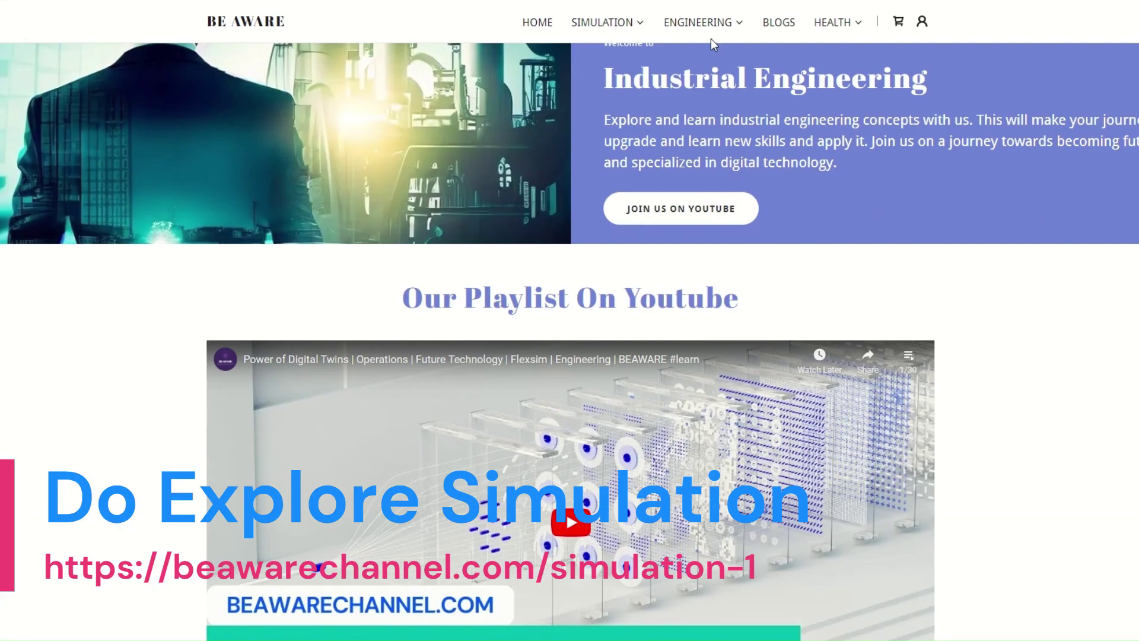
# - Open the Personality Development page and read its introduction and What's For You section
pyautogui.moveTo(725, 30)
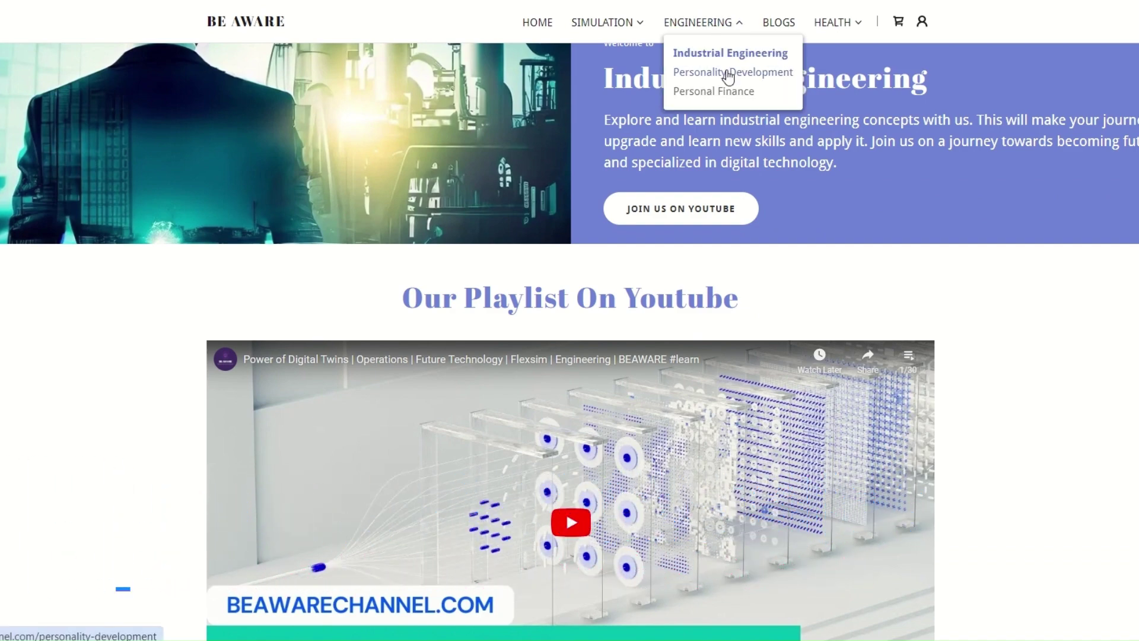
pyautogui.click(729, 71)
pyautogui.scroll(-5, 739, 247)
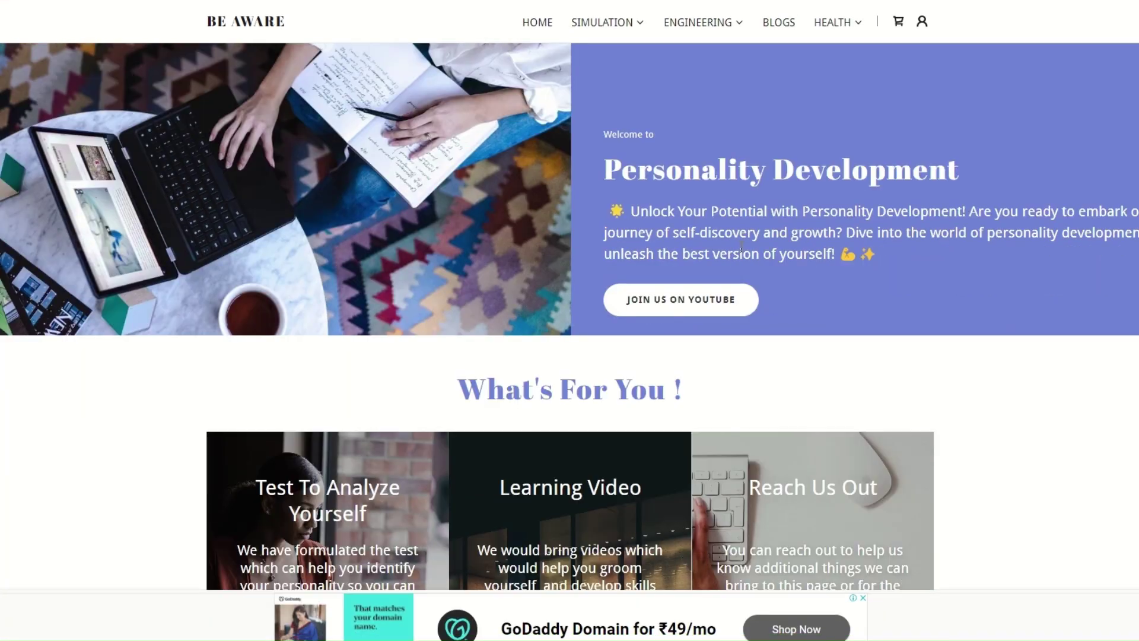
pyautogui.scroll(-1, 740, 247)
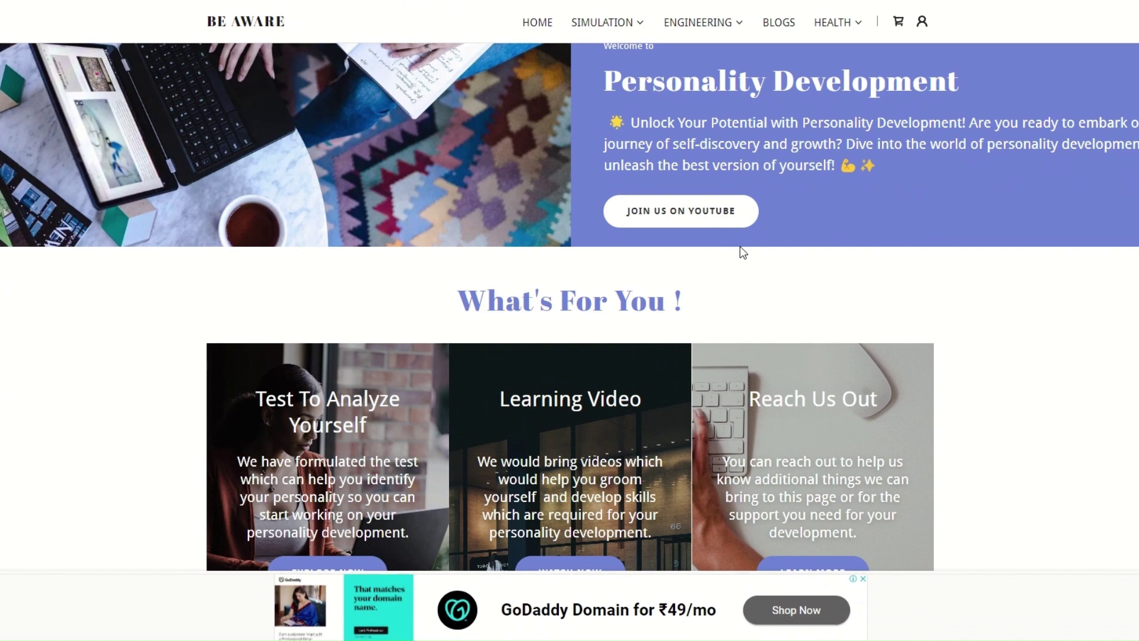
pyautogui.scroll(-4, 740, 247)
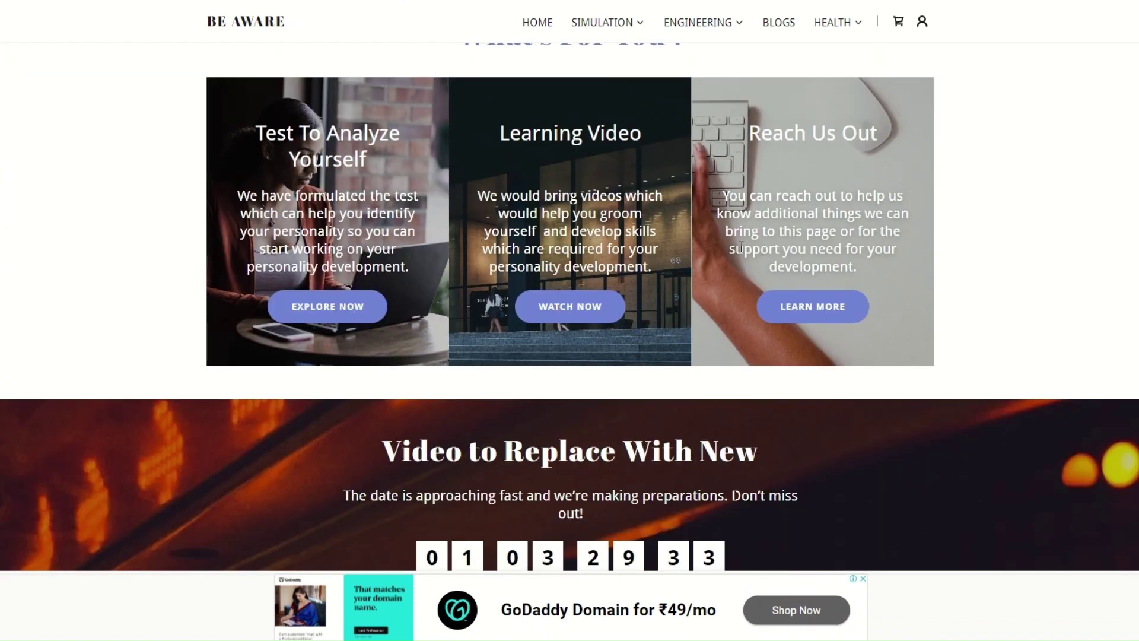
# - Look through the Your Dose for Development video and the self-assessment questionnaires on the Personality Development page
pyautogui.scroll(-6, 778, 393)
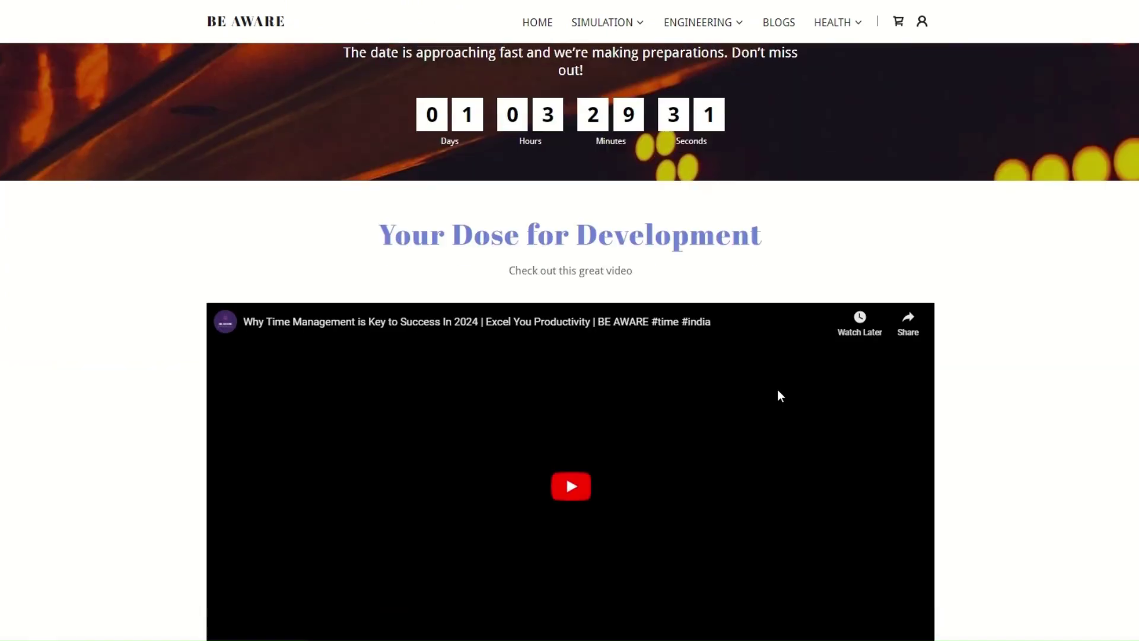
pyautogui.scroll(-4, 778, 391)
pyautogui.scroll(3, 779, 392)
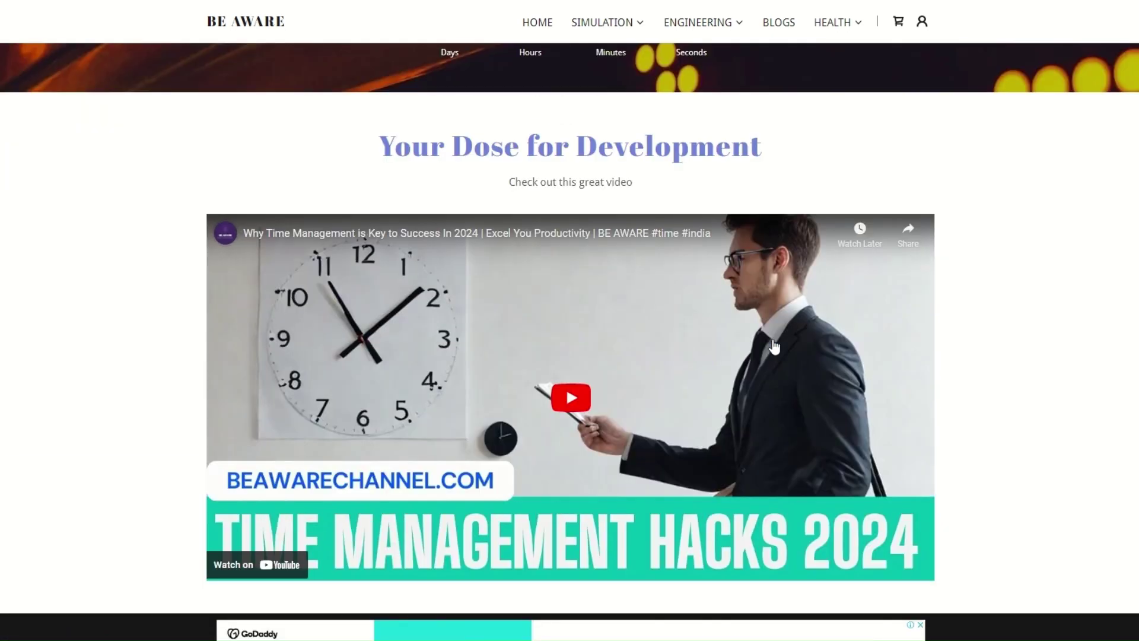
pyautogui.scroll(-7, 886, 326)
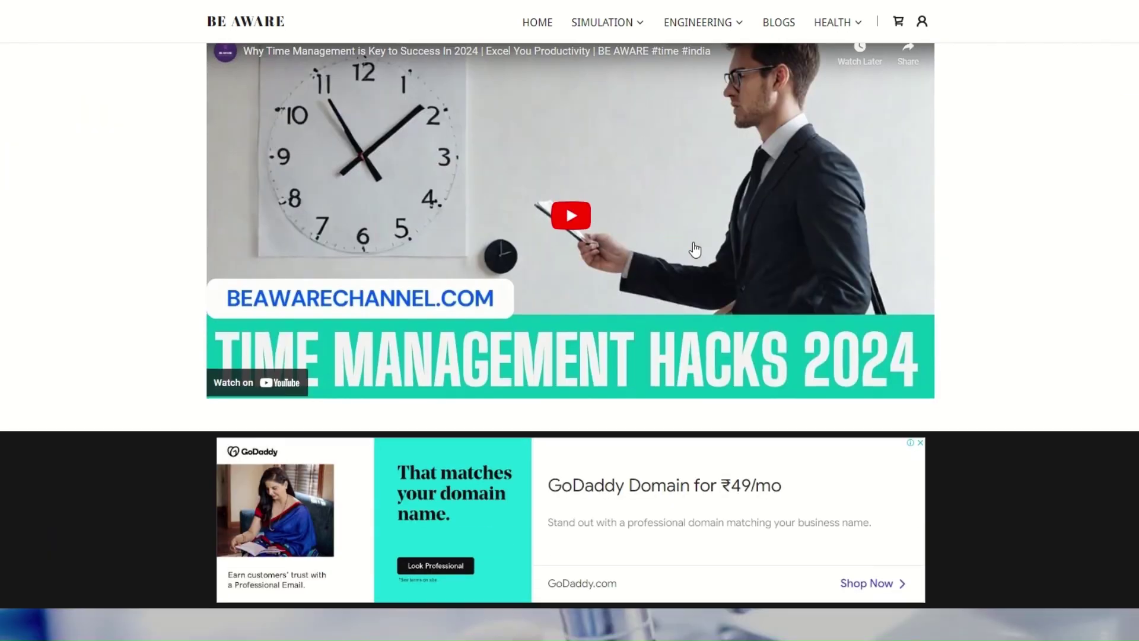
pyautogui.scroll(-6, 694, 248)
pyautogui.scroll(12, 691, 247)
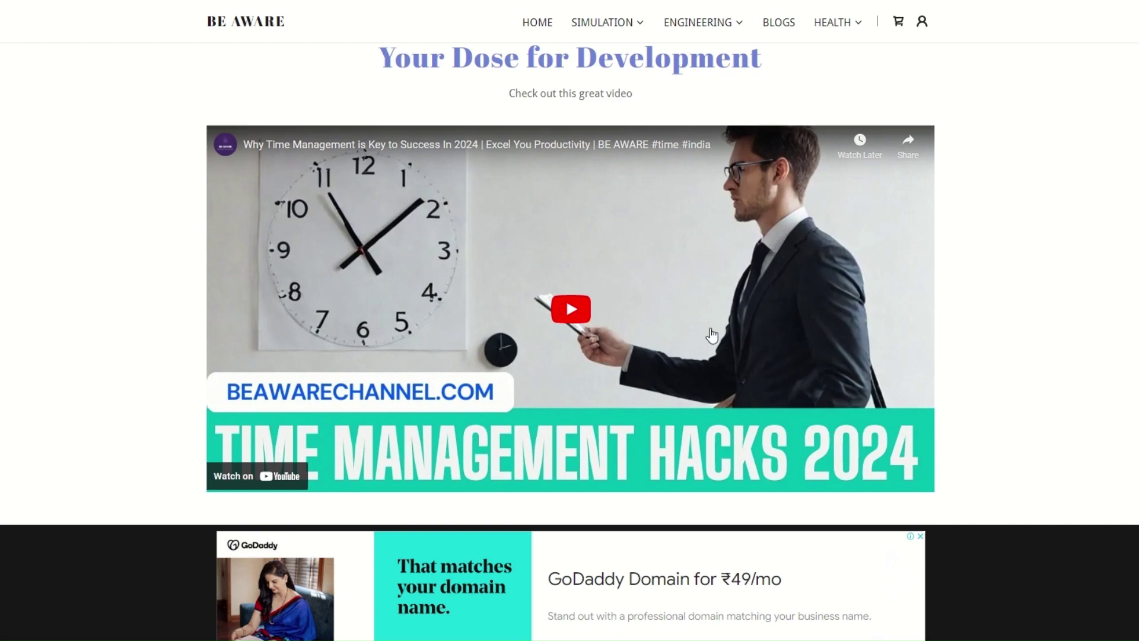
pyautogui.scroll(-15, 712, 336)
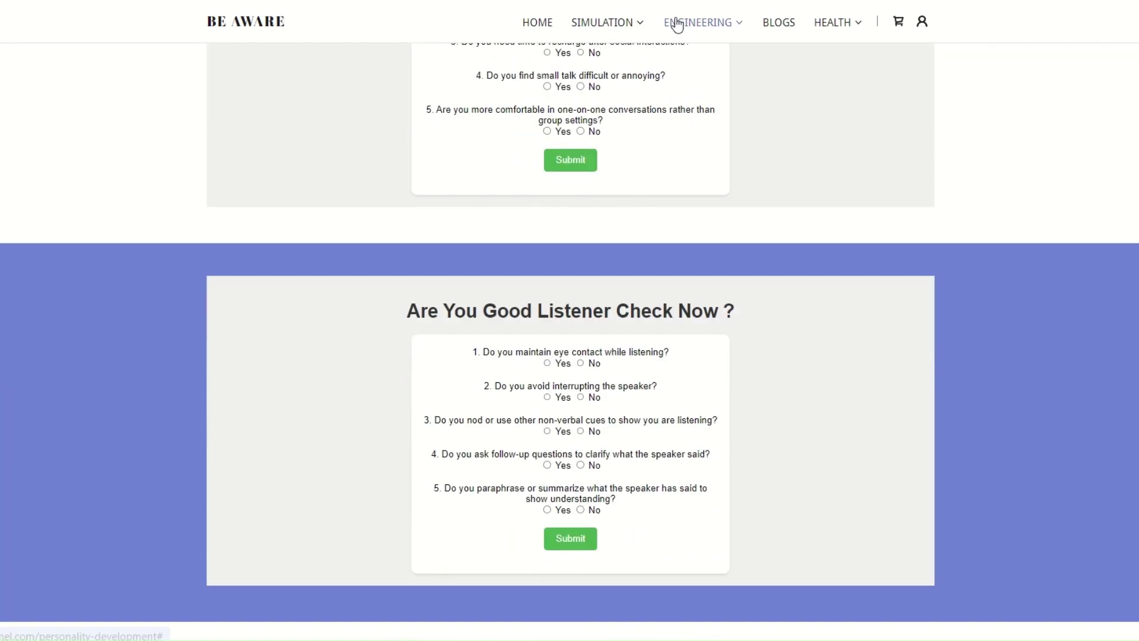
# - Open the Personal Finance page and read its introduction and What's For You section
pyautogui.moveTo(678, 24)
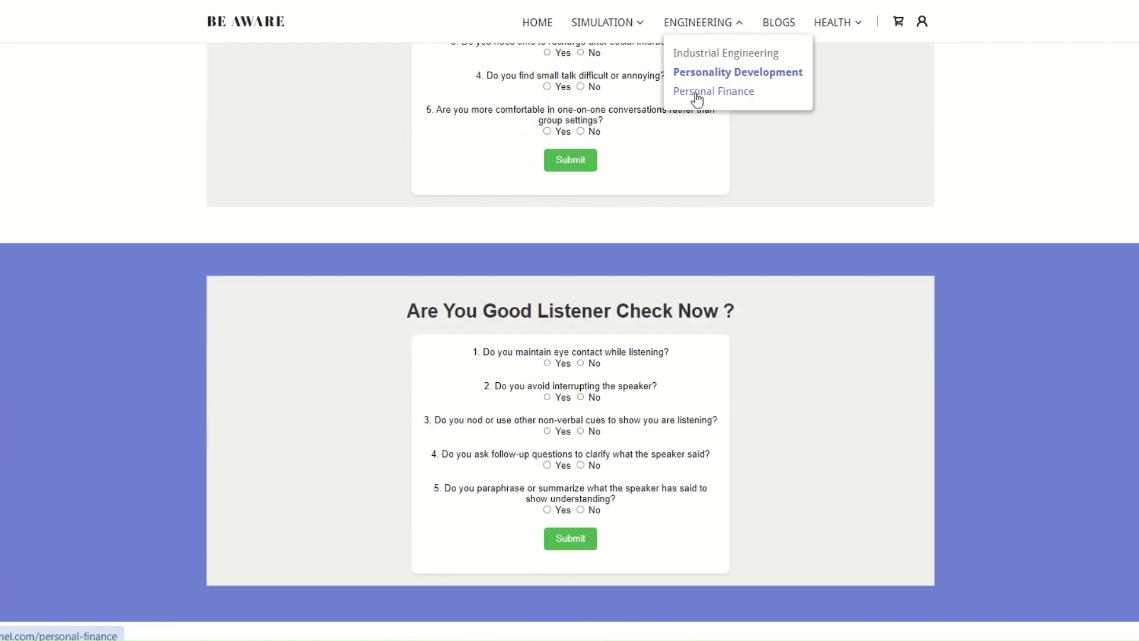
pyautogui.click(696, 95)
pyautogui.scroll(-3, 737, 269)
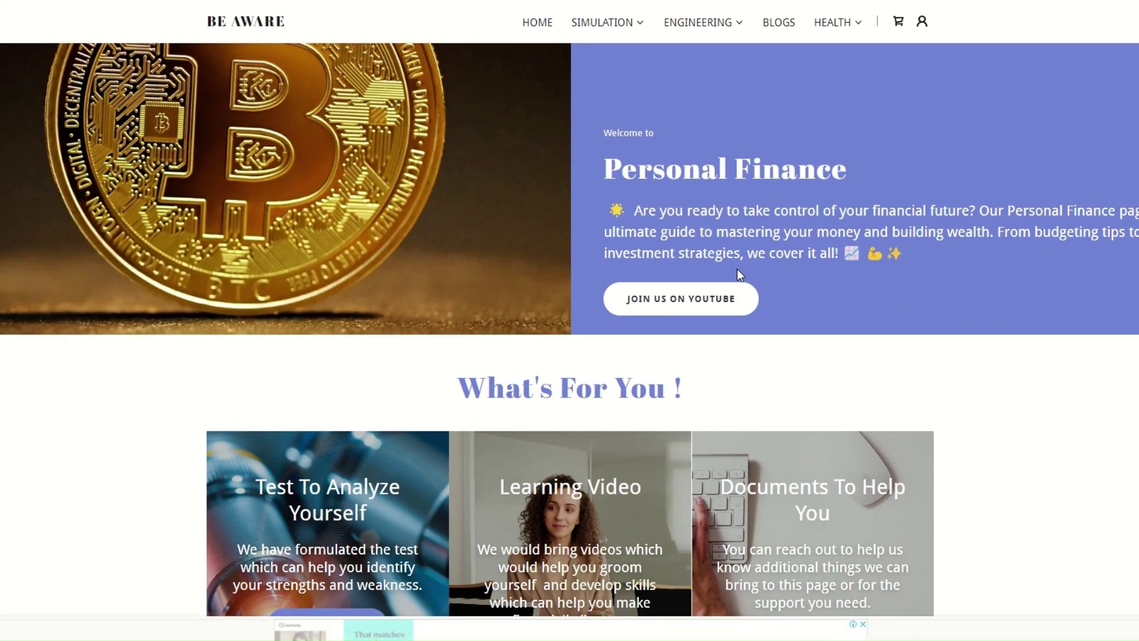
pyautogui.scroll(-3, 737, 269)
pyautogui.scroll(2, 719, 319)
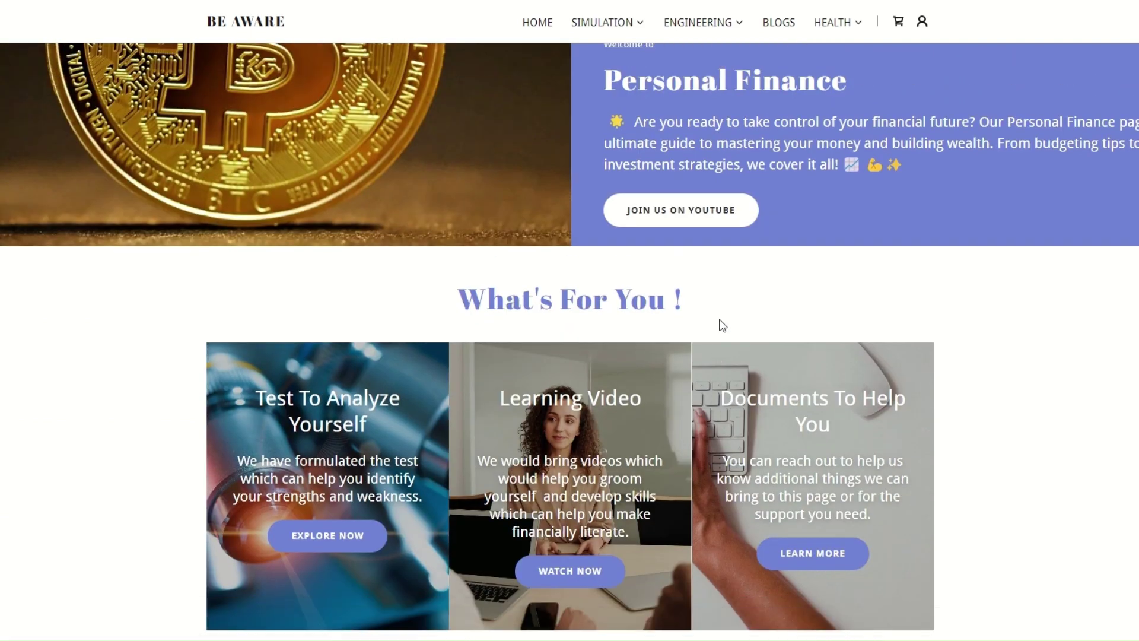
# - Examine the video countdown and the Your Dose for Wealth Creation video on the Personal Finance page
pyautogui.scroll(-4, 720, 322)
pyautogui.scroll(-6, 738, 272)
pyautogui.scroll(4, 736, 268)
pyautogui.scroll(-4, 760, 248)
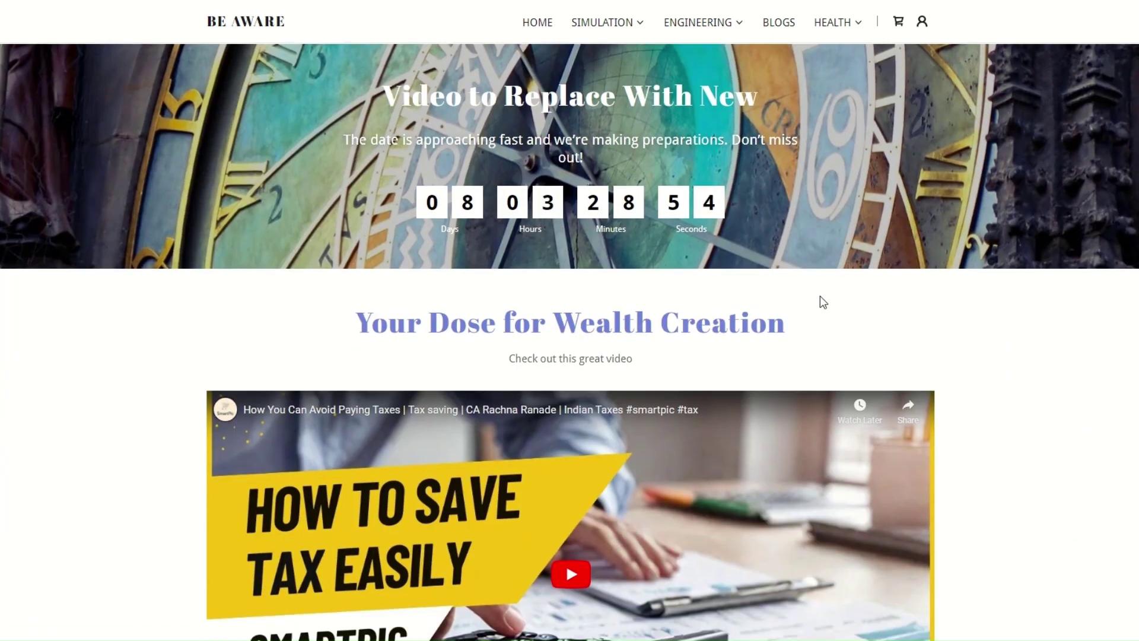
pyautogui.scroll(-3, 819, 300)
pyautogui.scroll(-2, 825, 306)
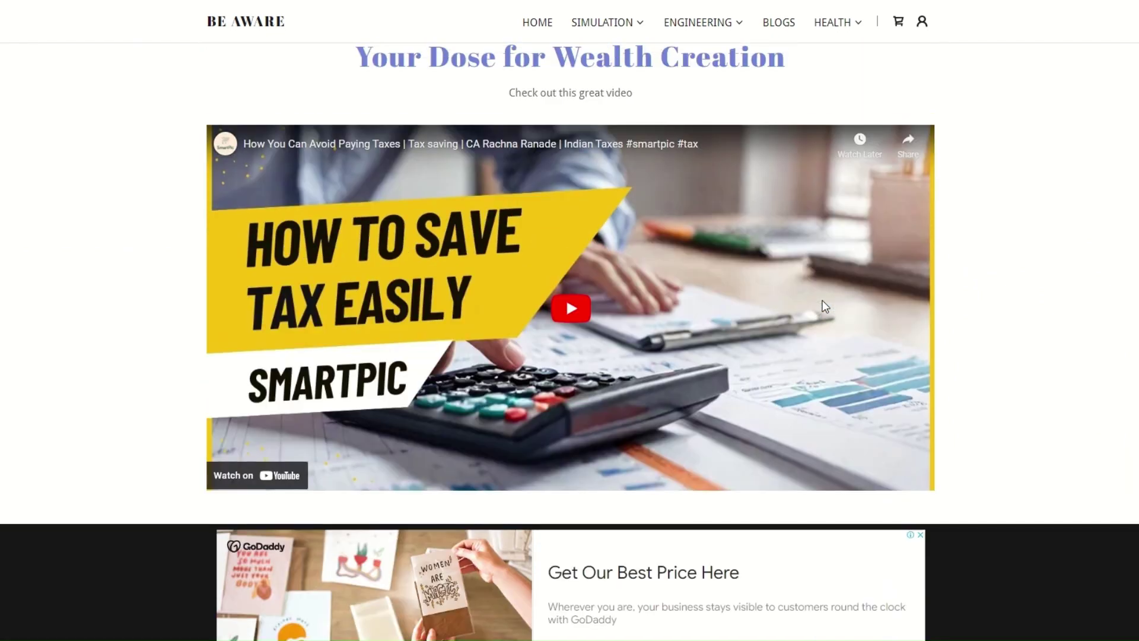
pyautogui.scroll(-6, 825, 306)
pyautogui.scroll(7, 903, 283)
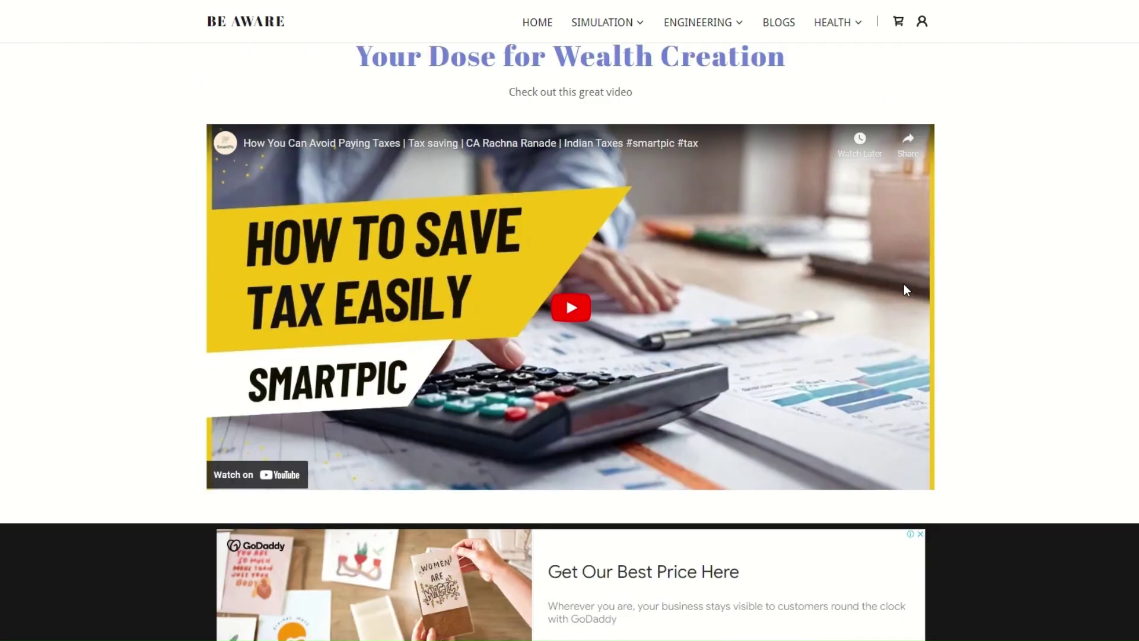
# - Open the Blogs page and look through its Blogs You Love introduction and Subscribe to Blogs section
pyautogui.scroll(20, 903, 284)
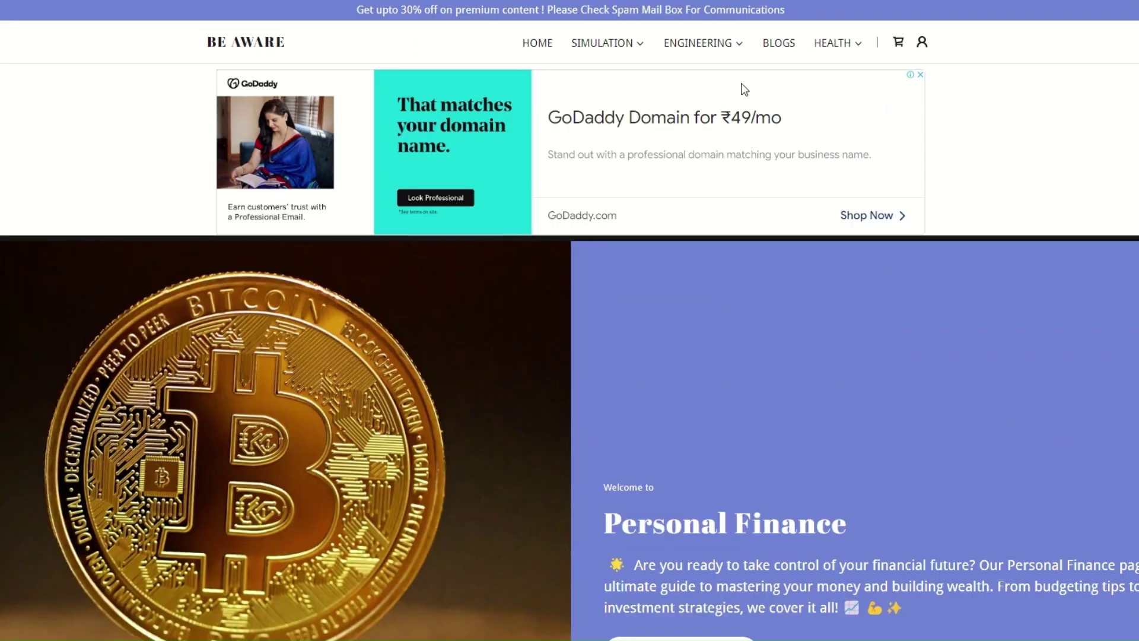
pyautogui.click(707, 43)
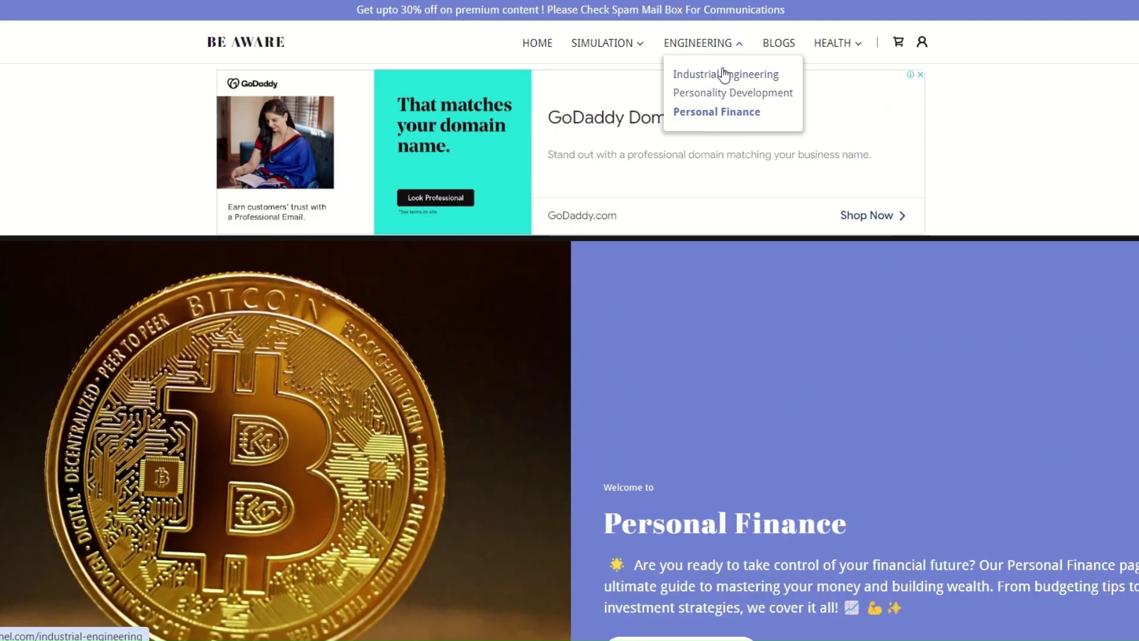
pyautogui.click(783, 53)
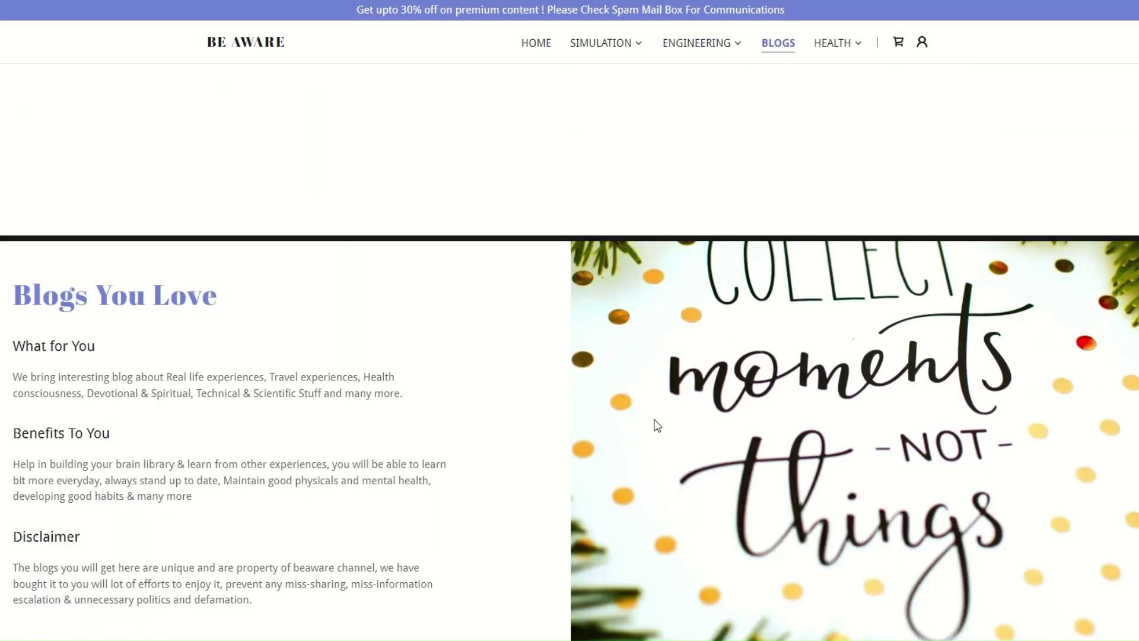
pyautogui.scroll(-1, 624, 379)
pyautogui.scroll(-3, 623, 380)
pyautogui.scroll(-10, 623, 380)
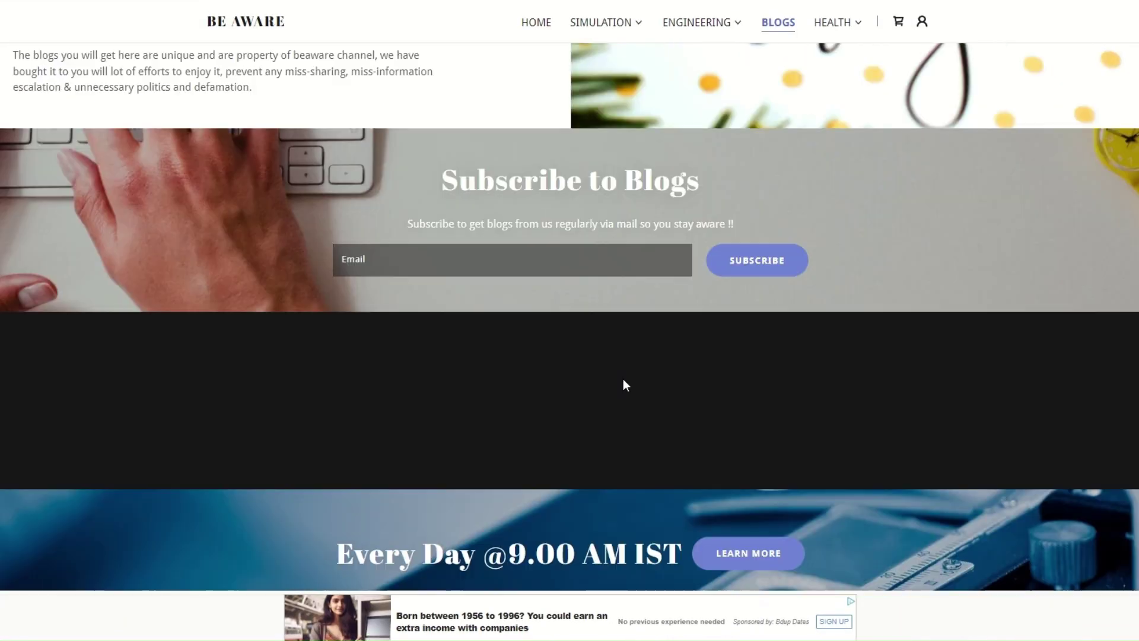
# - Look through the list of blog posts and the blog categories on the Blogs page
pyautogui.scroll(-3, 623, 378)
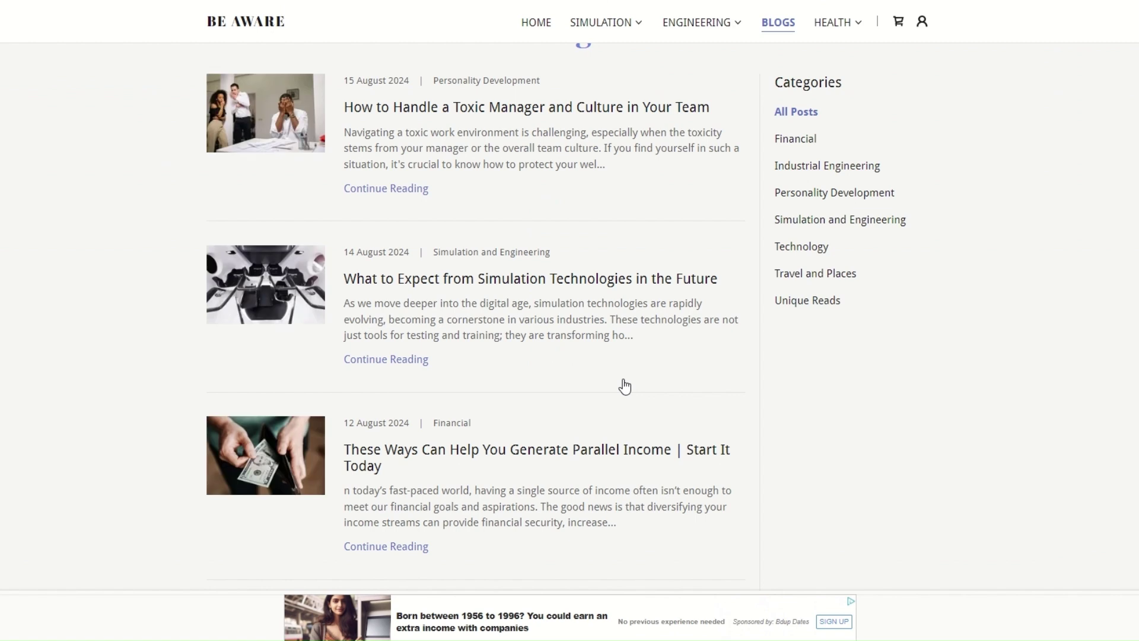
pyautogui.scroll(2, 623, 379)
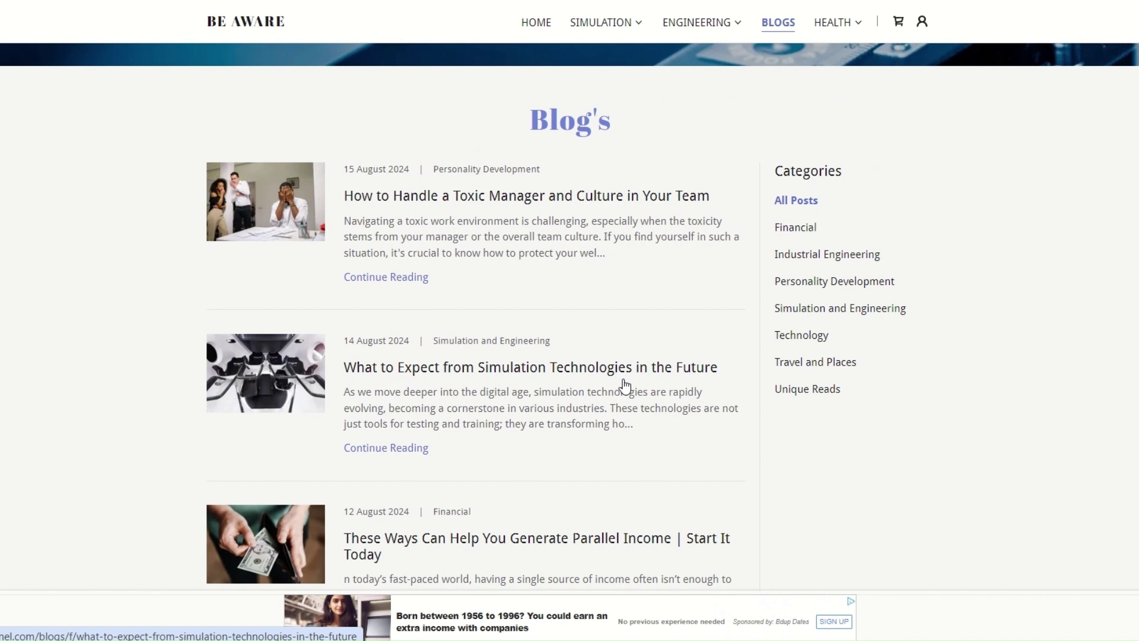
pyautogui.scroll(-5, 629, 389)
pyautogui.scroll(6, 639, 394)
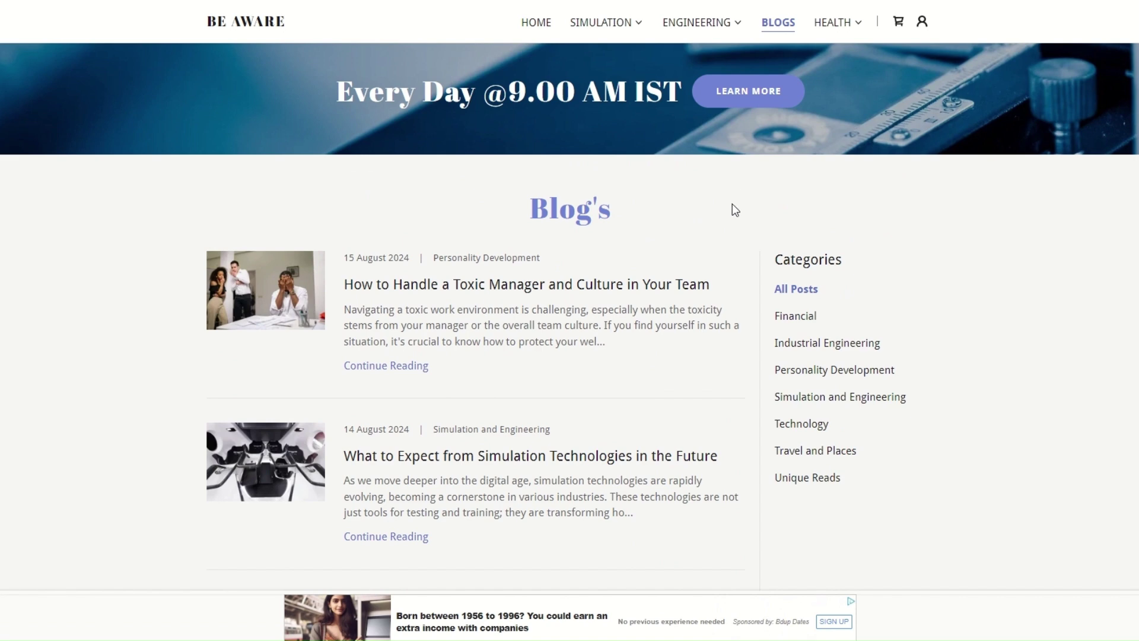
# - Open the Health Awareness page and view its introduction and Health Test section
pyautogui.moveTo(839, 33)
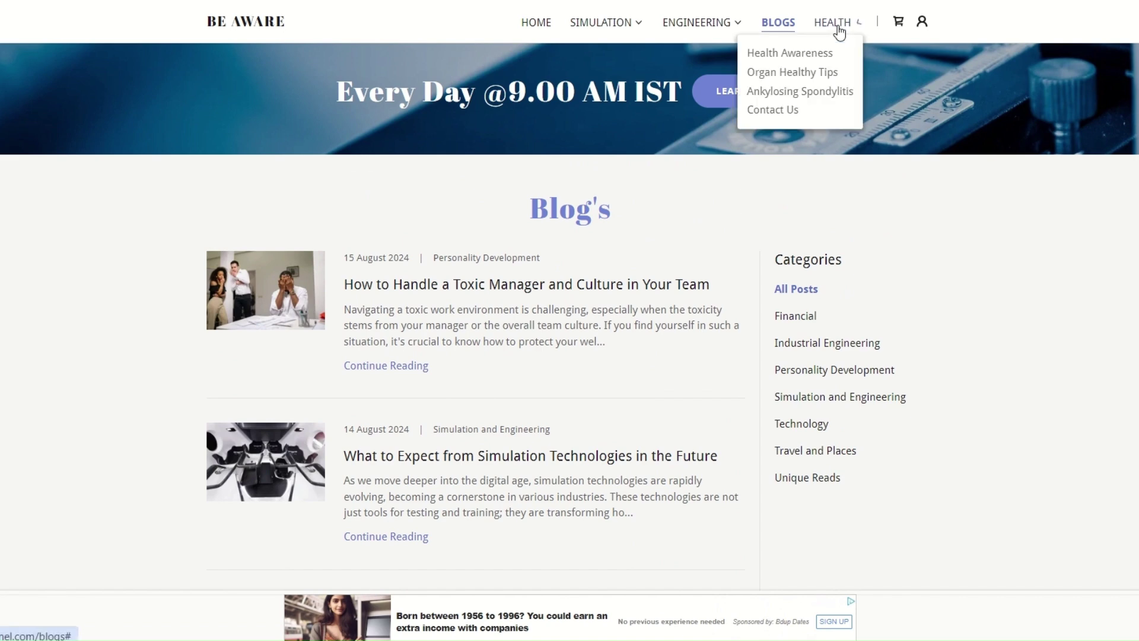
pyautogui.click(764, 52)
pyautogui.scroll(-3, 747, 244)
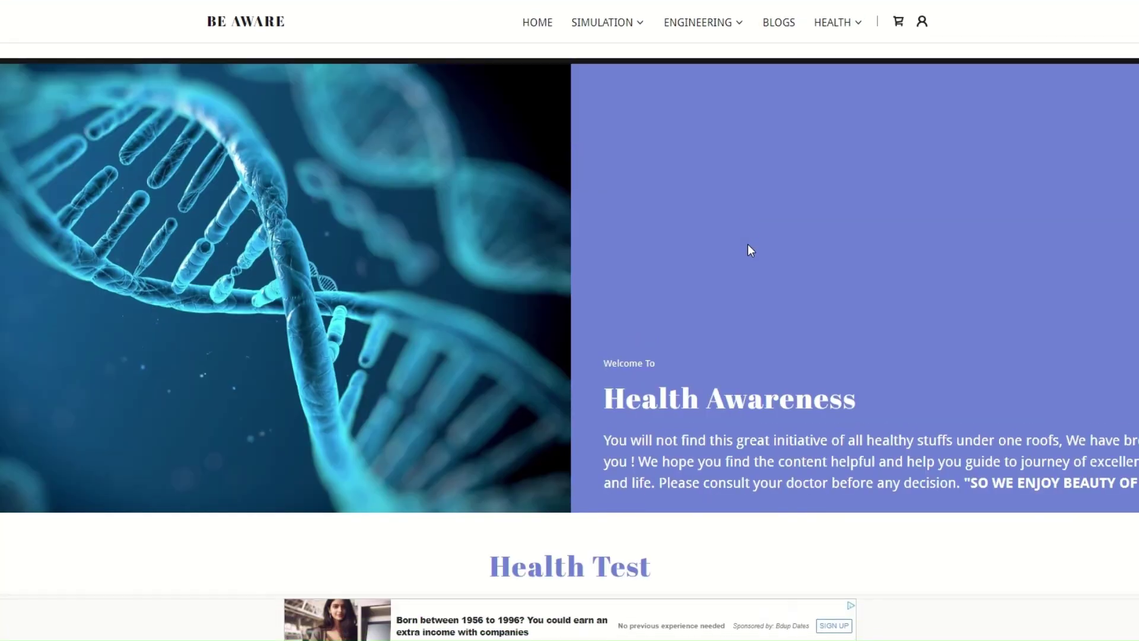
pyautogui.scroll(-4, 747, 244)
pyautogui.scroll(-3, 749, 246)
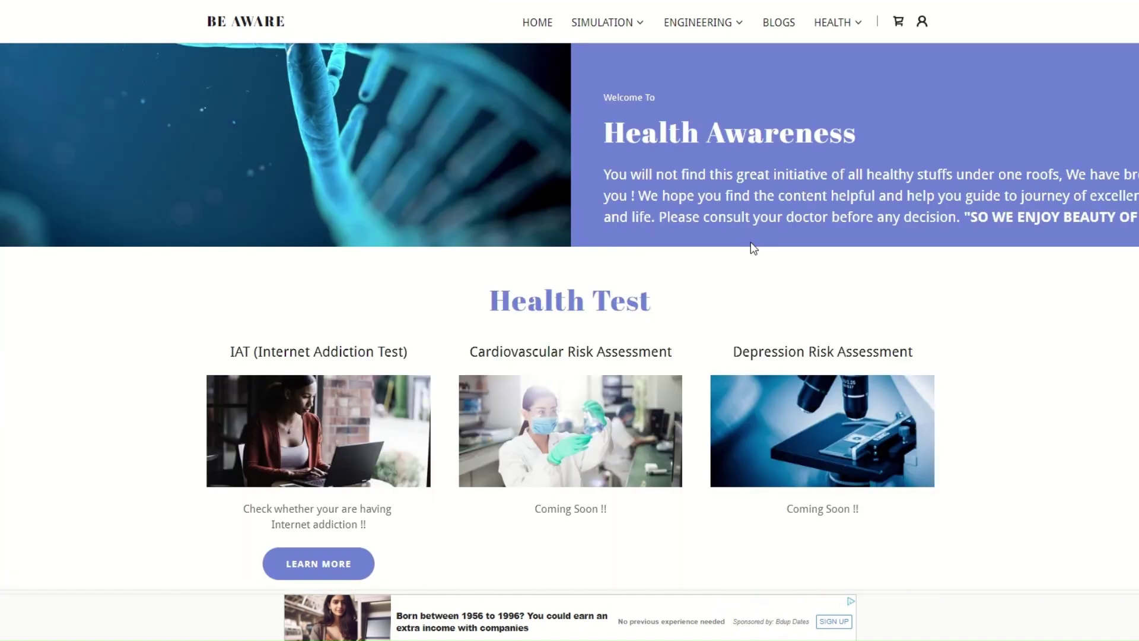
# - Look through the Health Tips section, from Super Foods to Diet Plans & Recipes and Health Frauds
pyautogui.scroll(-6, 807, 212)
pyautogui.scroll(4, 805, 214)
pyautogui.scroll(-11, 805, 213)
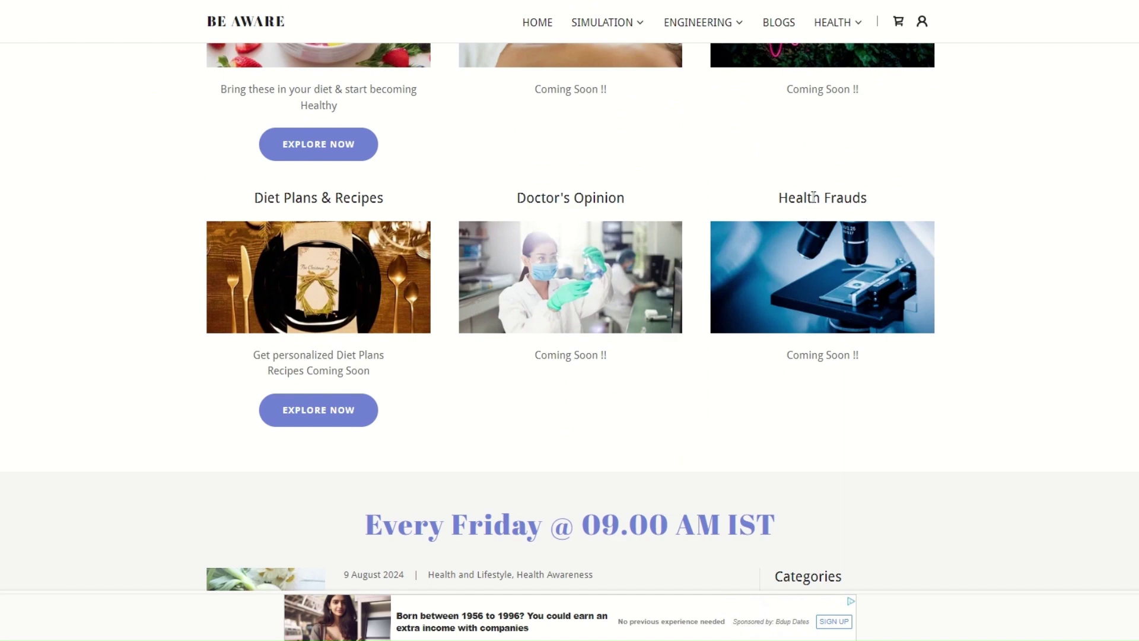
pyautogui.scroll(3, 540, 246)
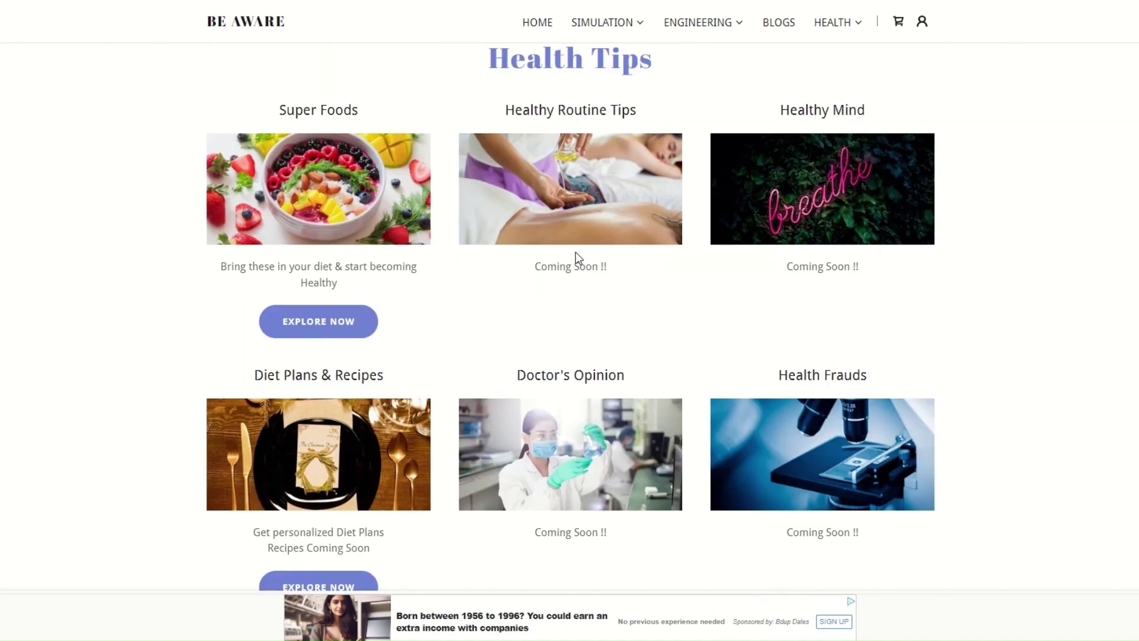
pyautogui.scroll(-3, 576, 253)
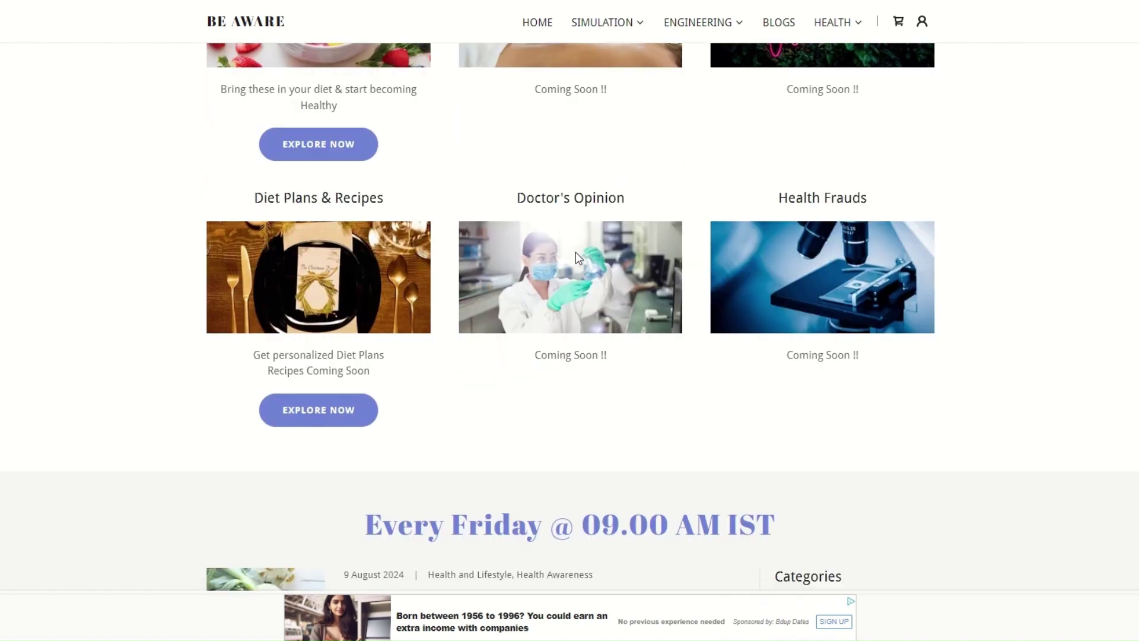
# - Browse the Every Friday health blog posts and their categories, and view the list of other Health pages
pyautogui.scroll(-3, 606, 299)
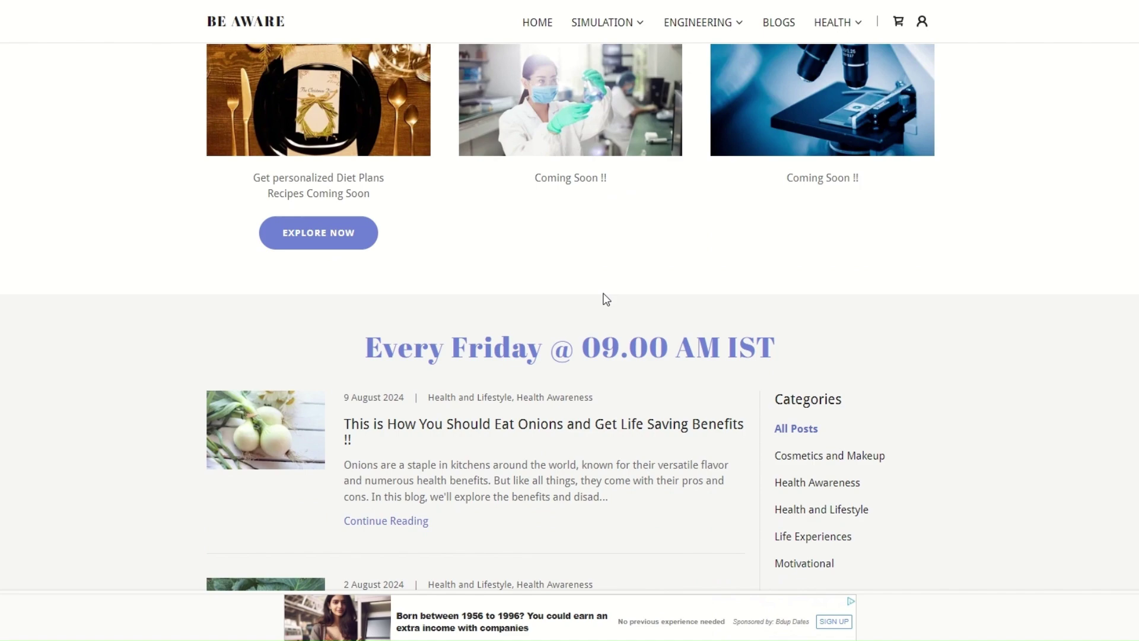
pyautogui.scroll(-3, 611, 319)
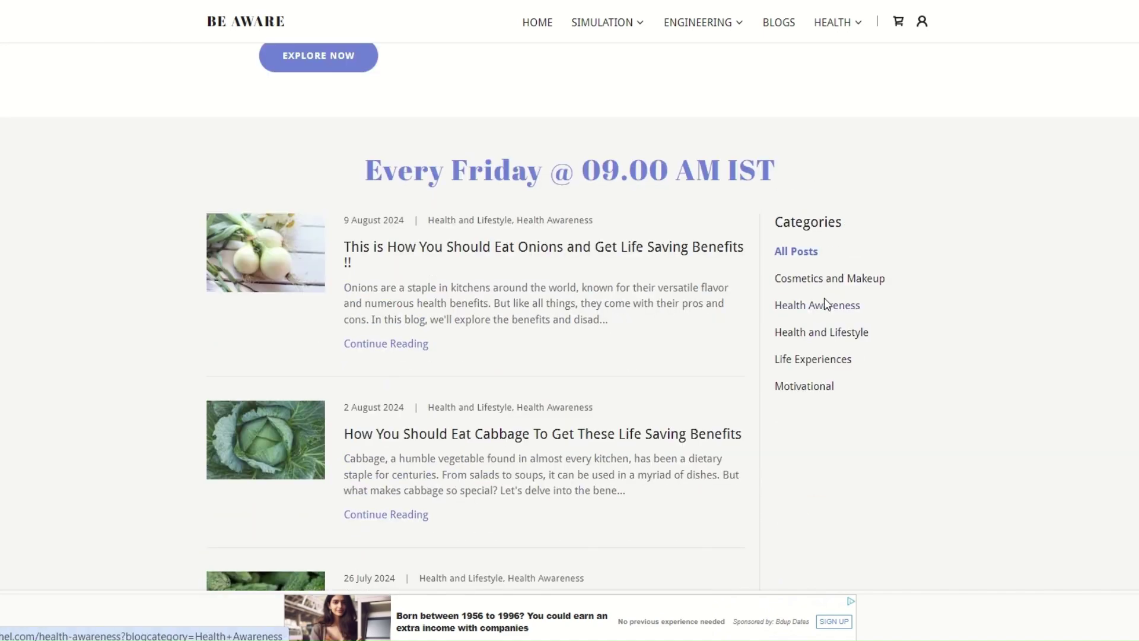
pyautogui.scroll(-19, 826, 305)
pyautogui.moveTo(828, 28)
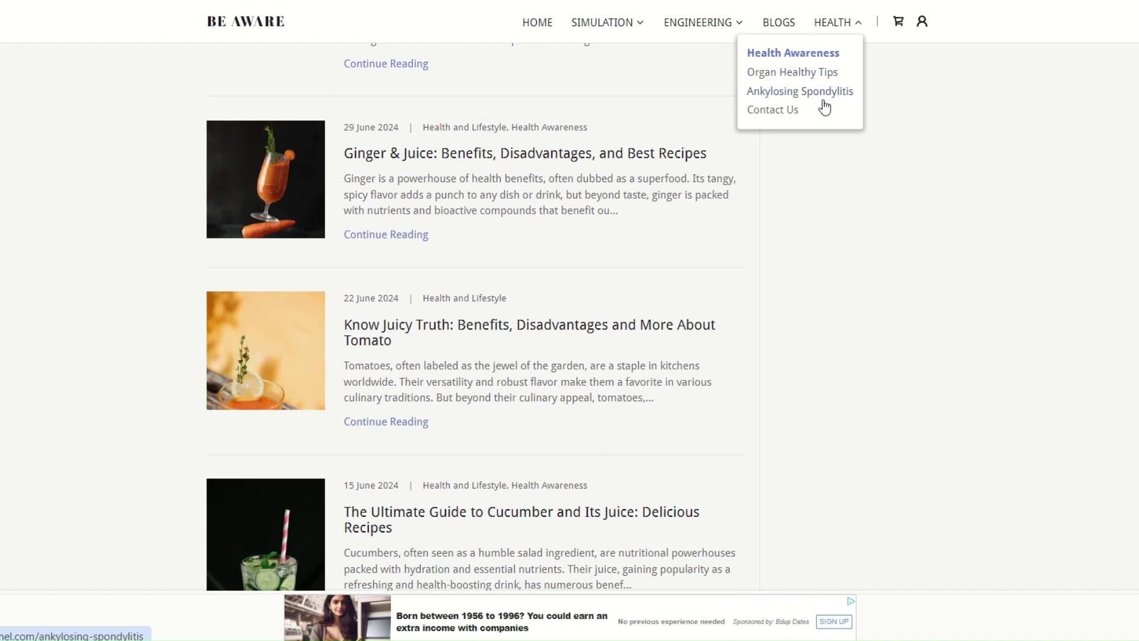
# - Return to the site's home page and look through its appointment offers, channel welcome section and YouTube playlist
pyautogui.click(539, 24)
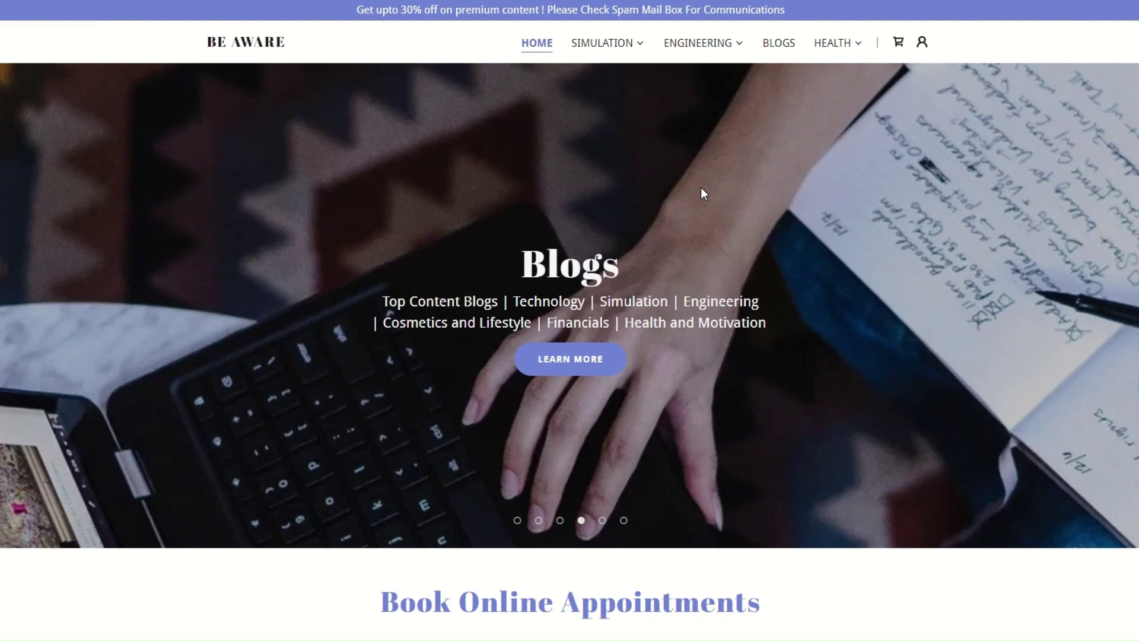
pyautogui.scroll(-5, 702, 191)
pyautogui.scroll(-10, 702, 191)
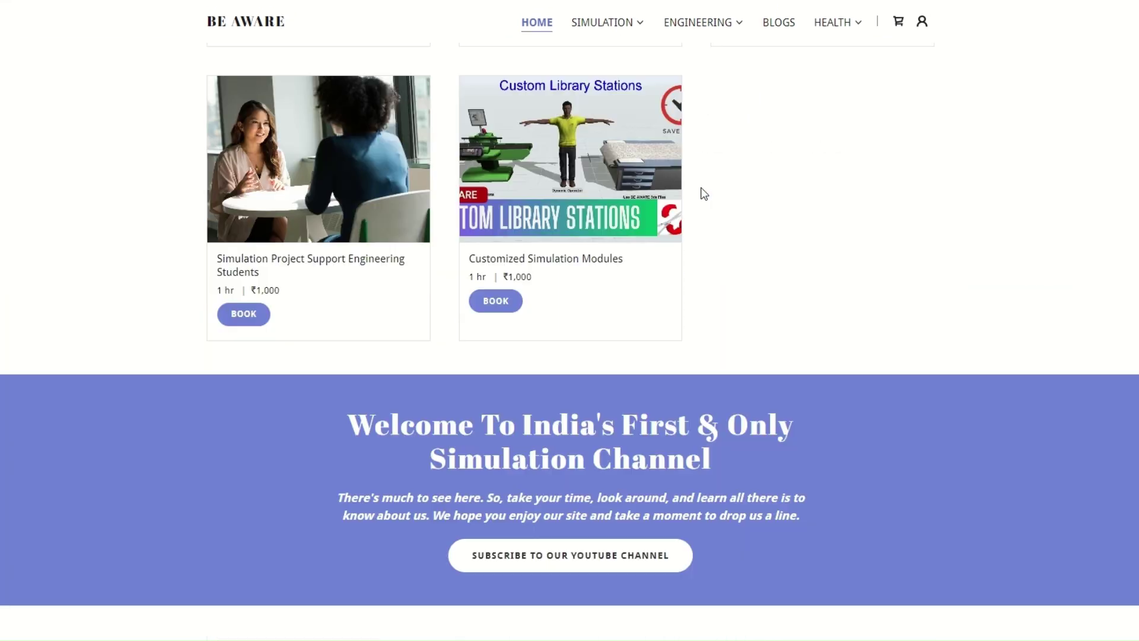
pyautogui.scroll(-4, 750, 193)
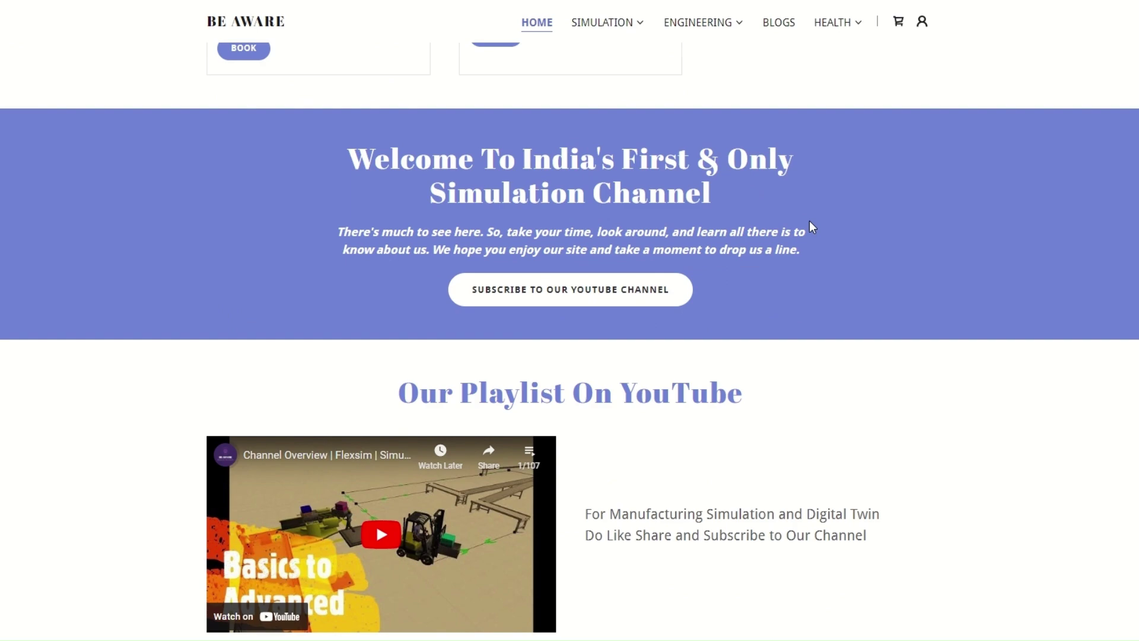
pyautogui.scroll(10, 811, 225)
pyautogui.scroll(2, 863, 197)
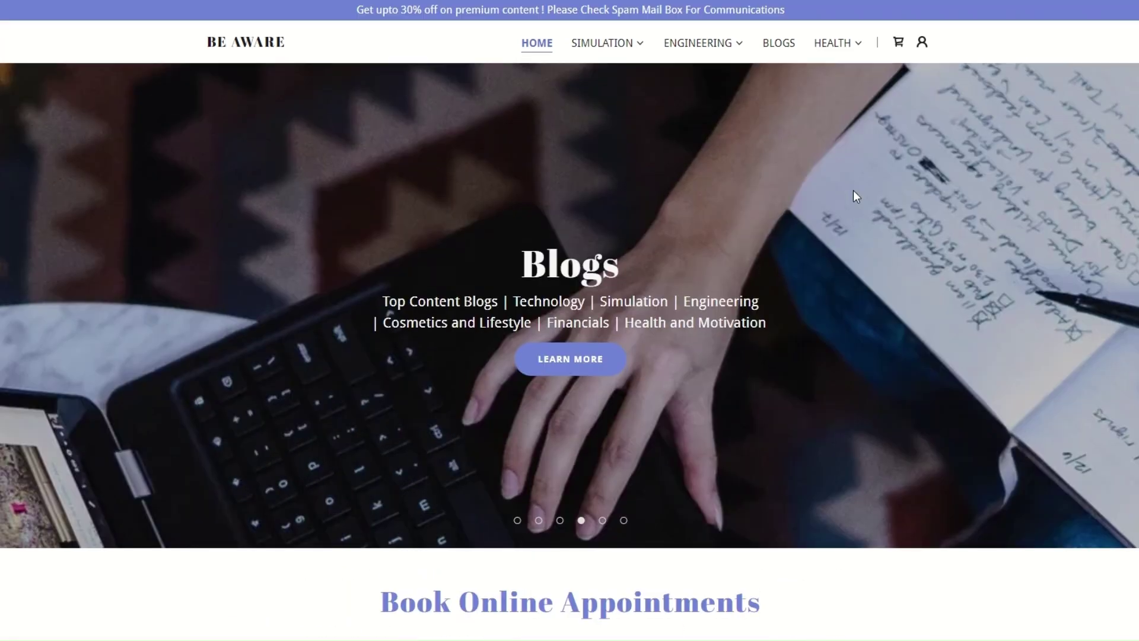